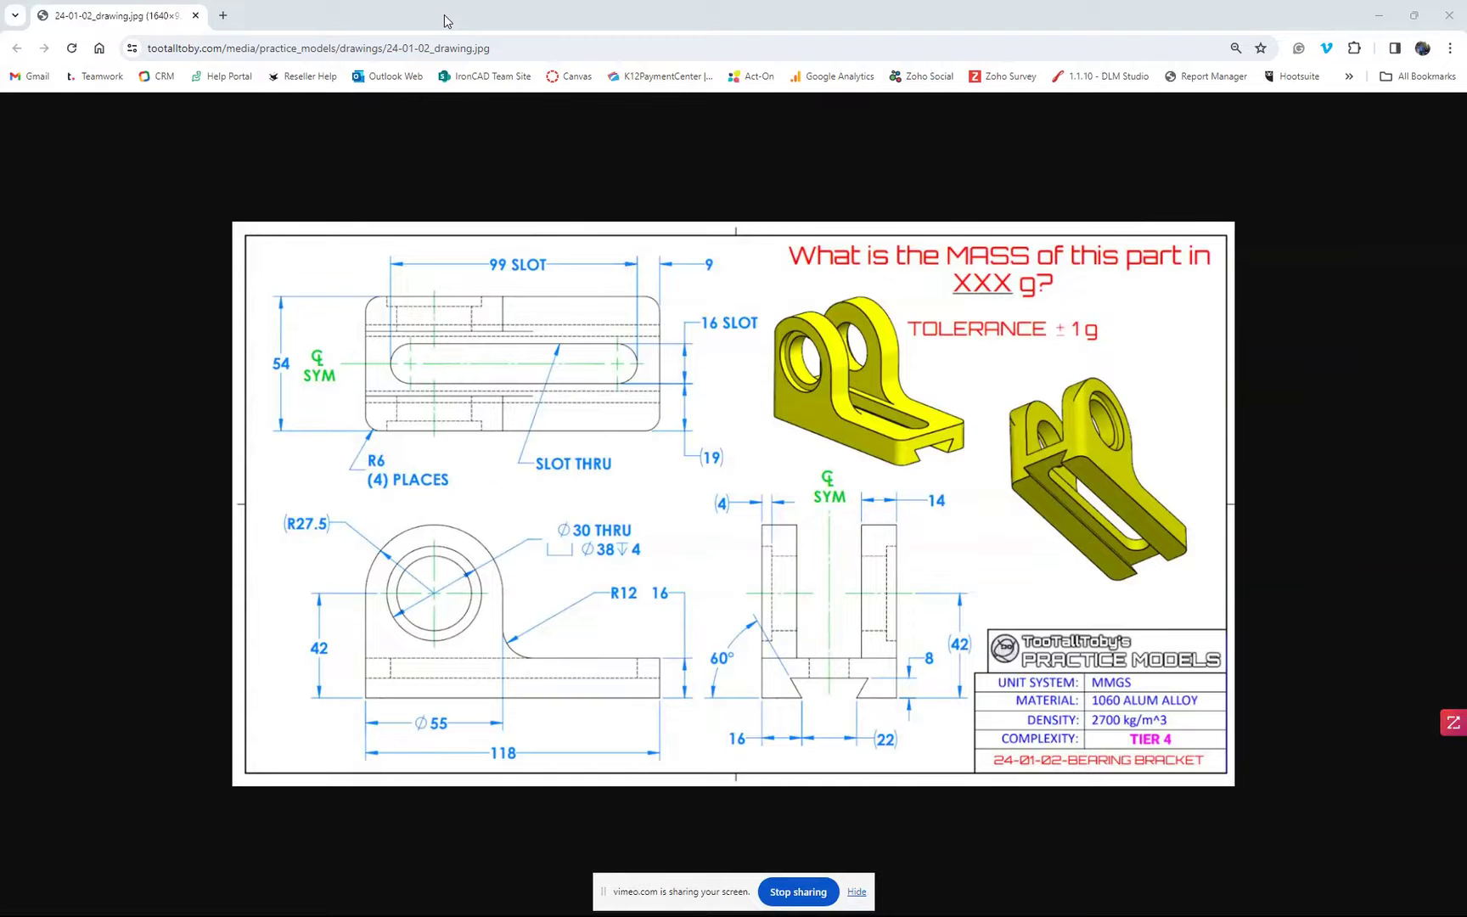
Step: Switch to IRONCAD, place an extruded block in the empty scene and set its length to 118 mm
key("alt+Tab")
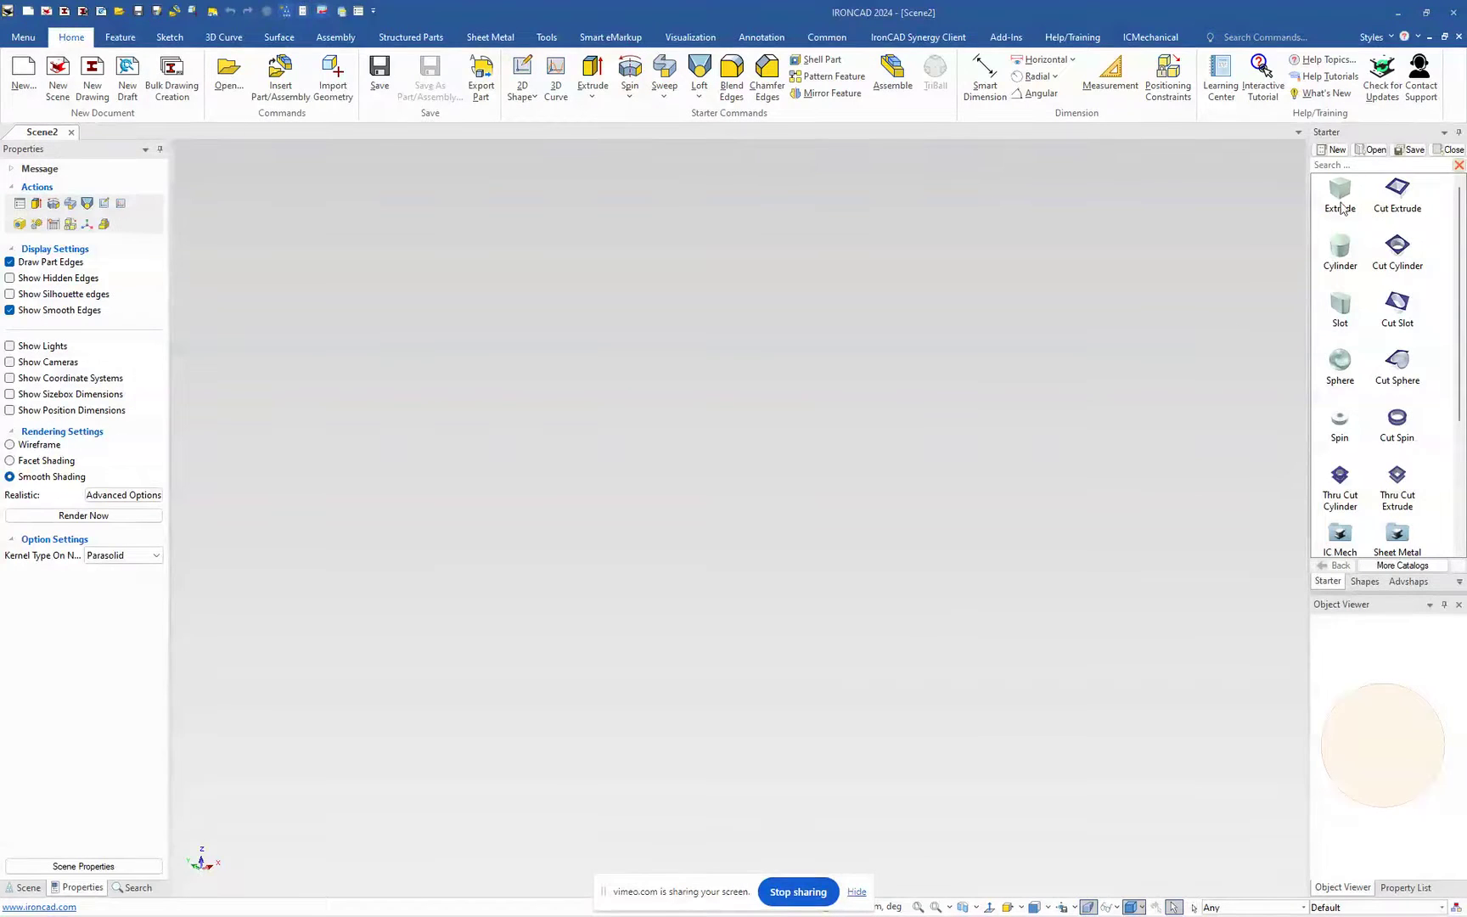
left_click_drag(1329, 195, 659, 537)
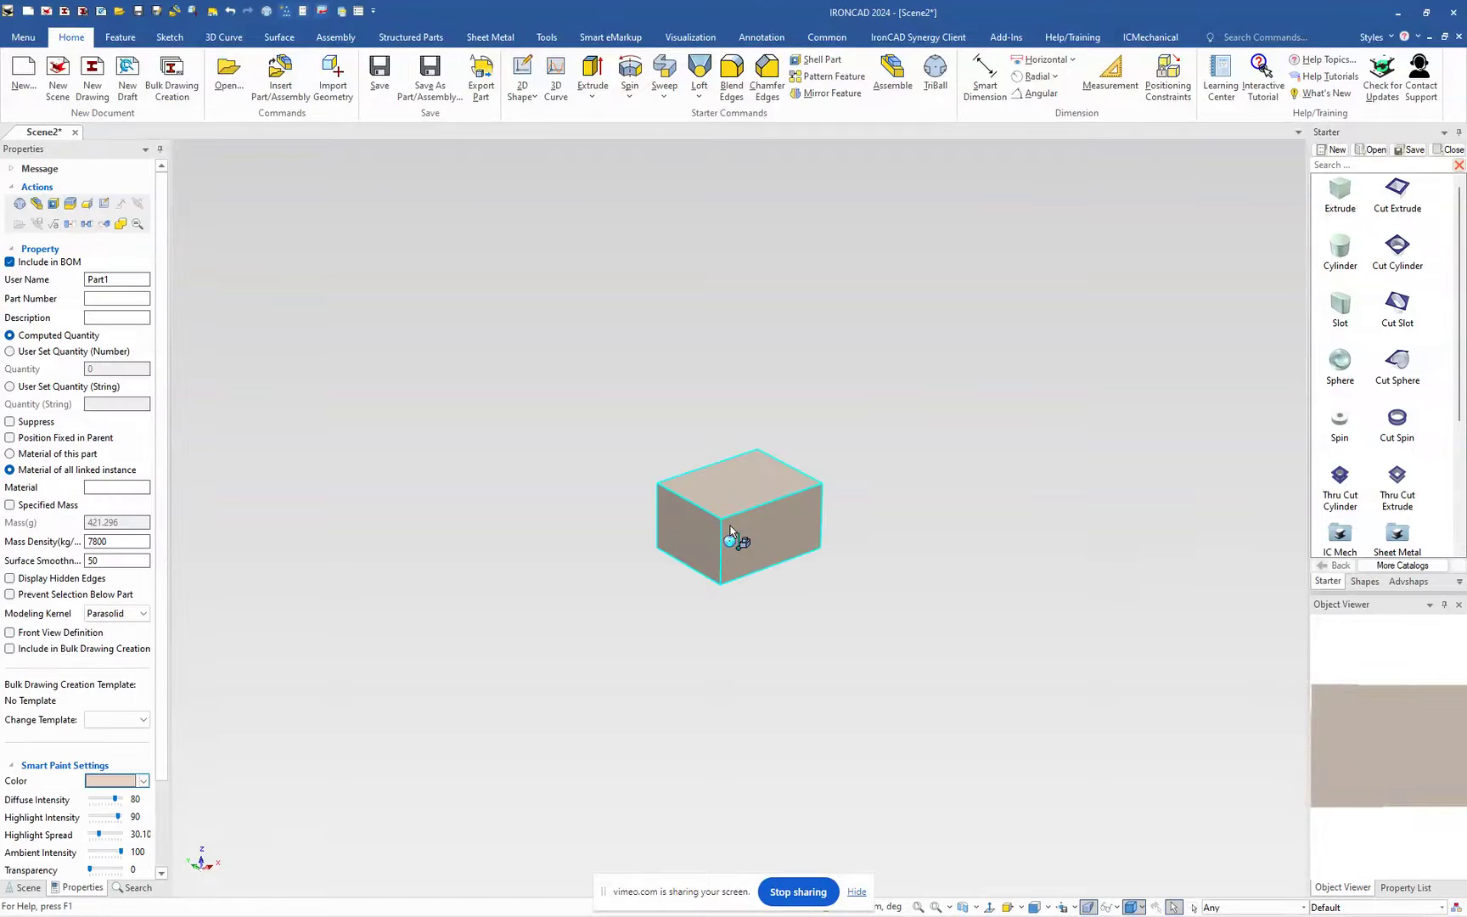
left_click(780, 499)
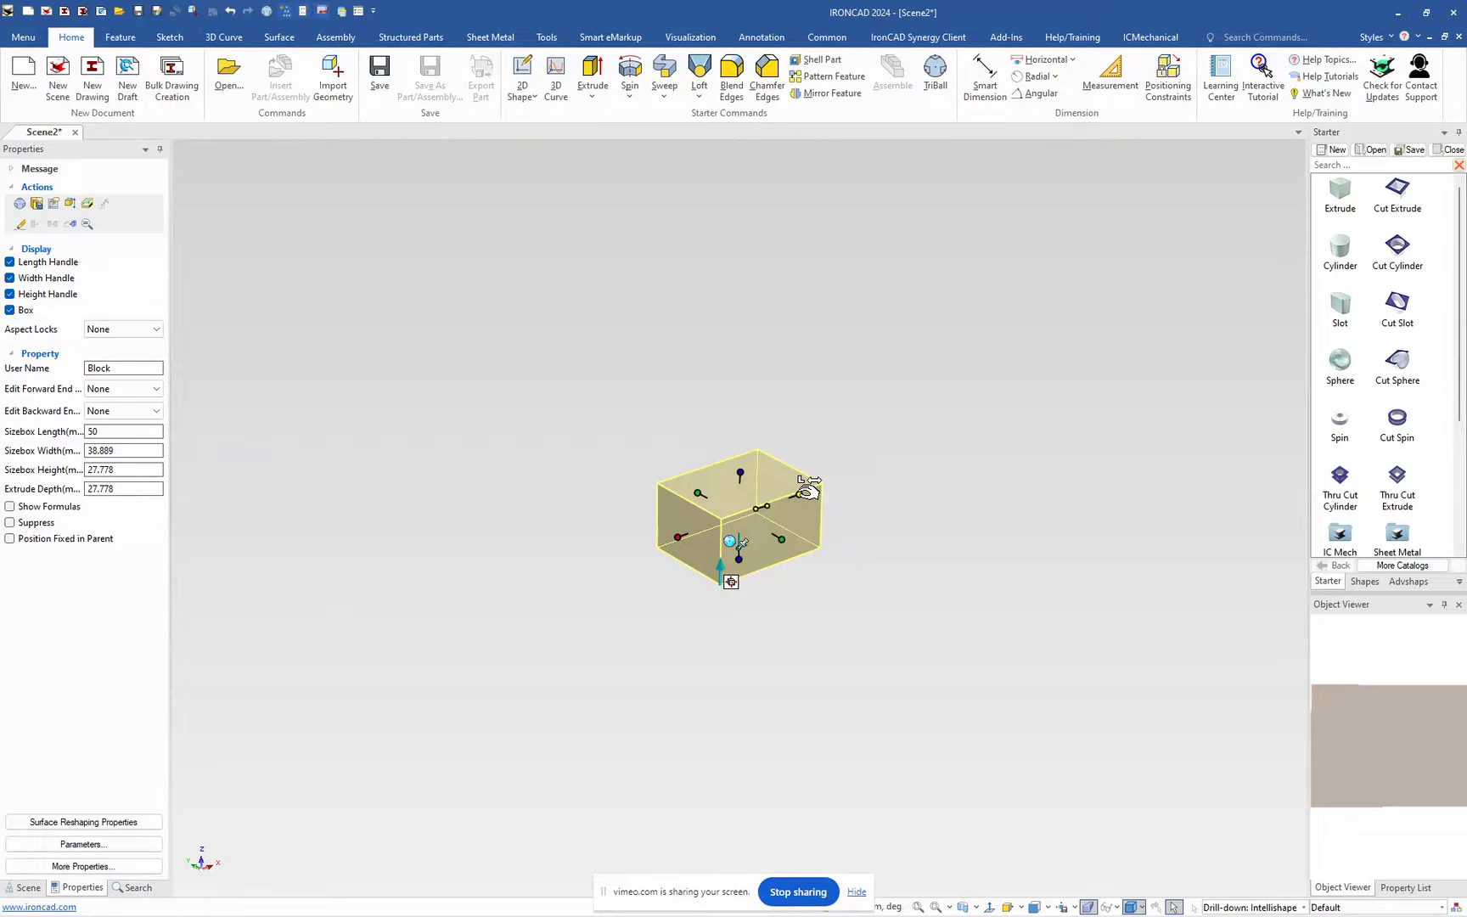
double_click(807, 491)
type("118")
key("Return")
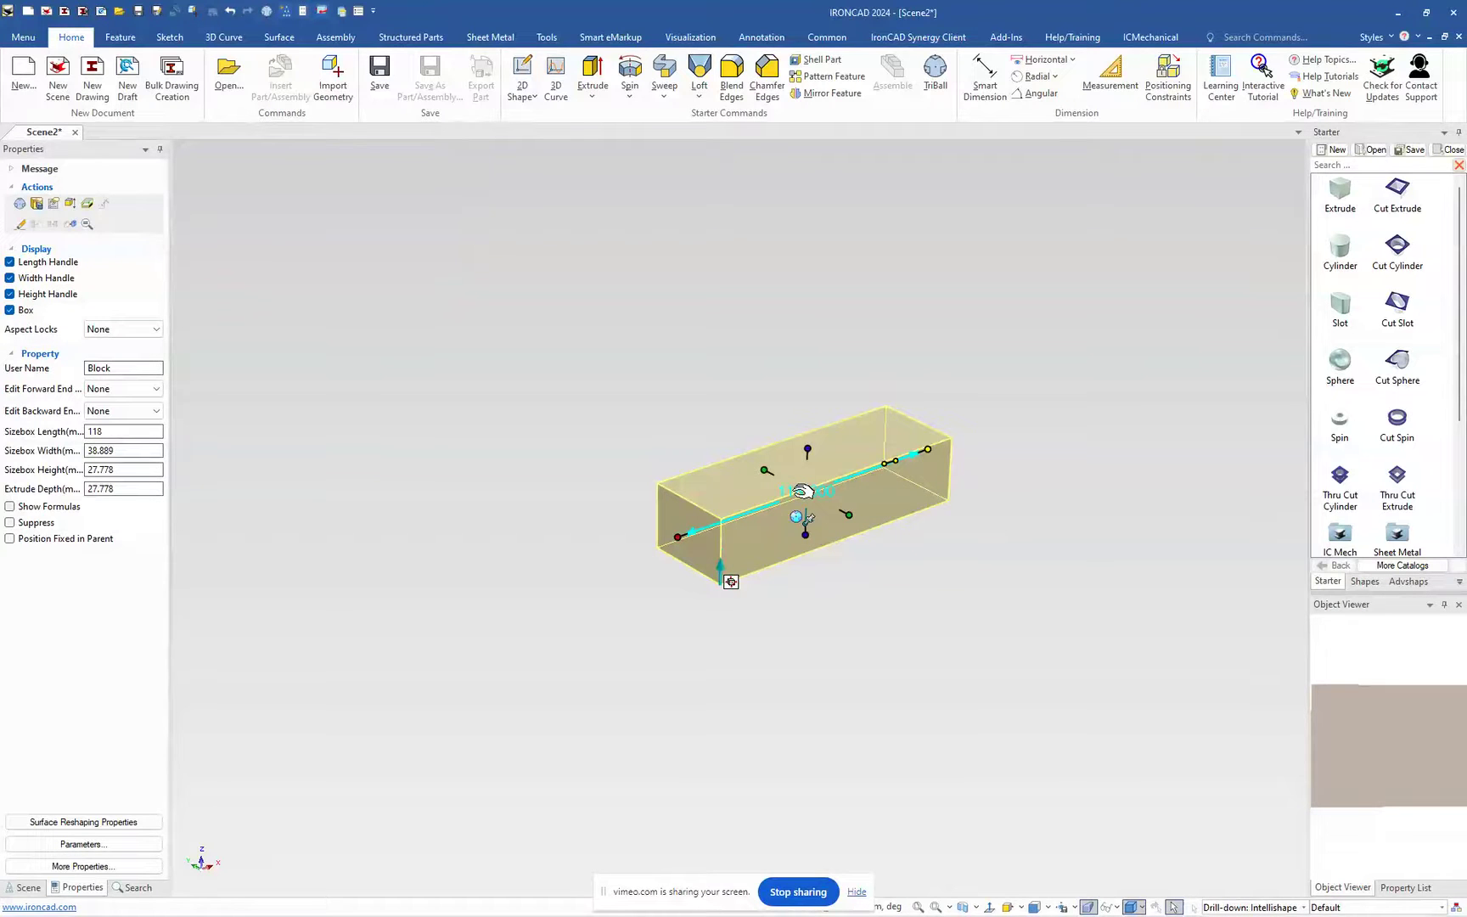
Step: Set the base block's width to 54 mm and its height to 16 mm
left_click_drag(860, 530, 862, 530)
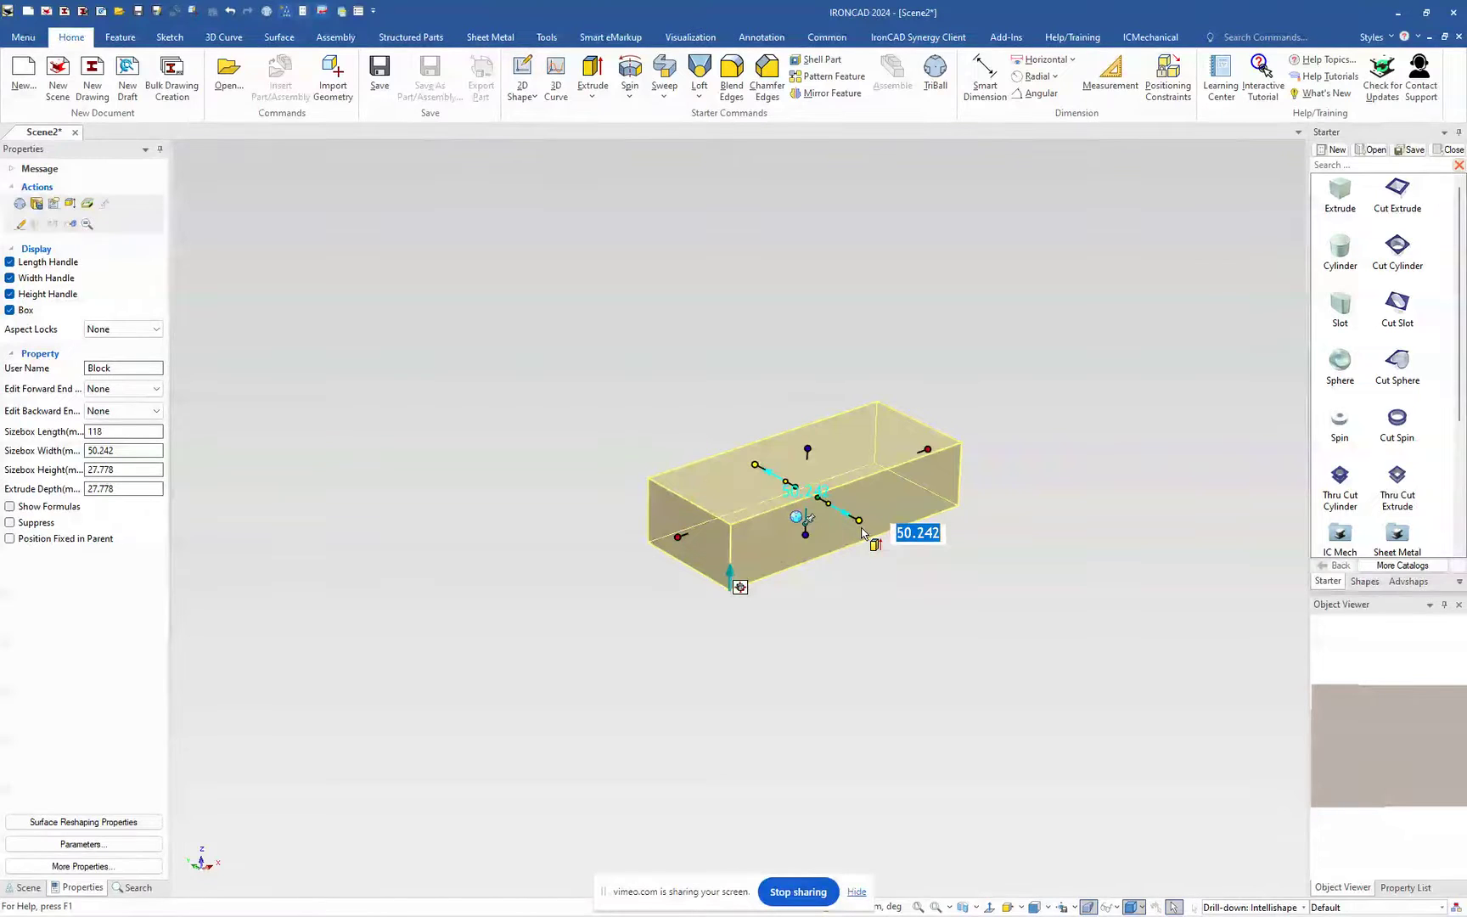
type("54")
key("Tab")
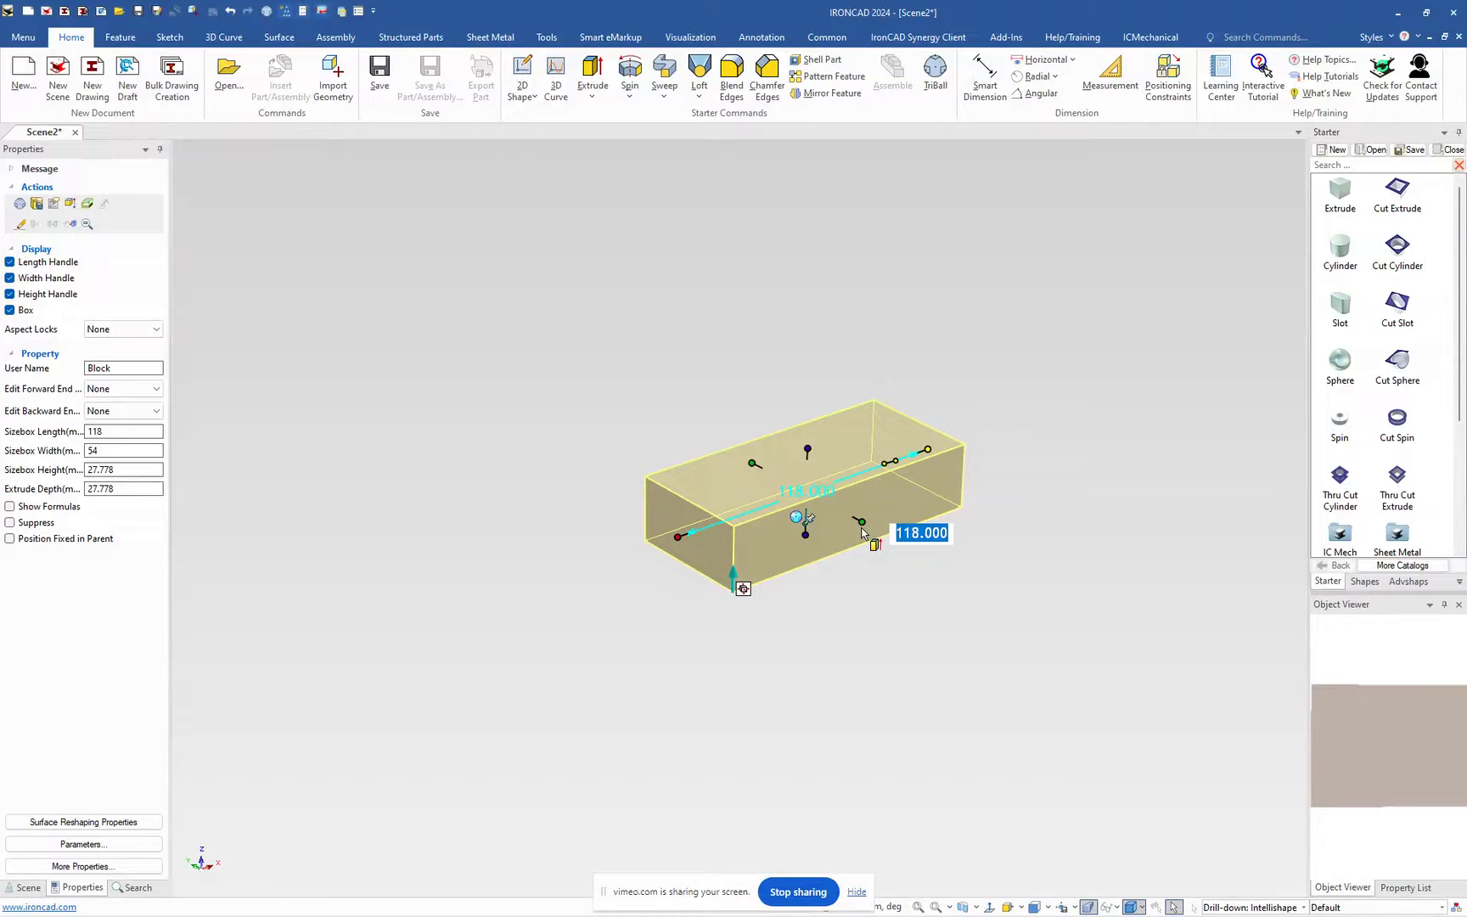
left_click(811, 443)
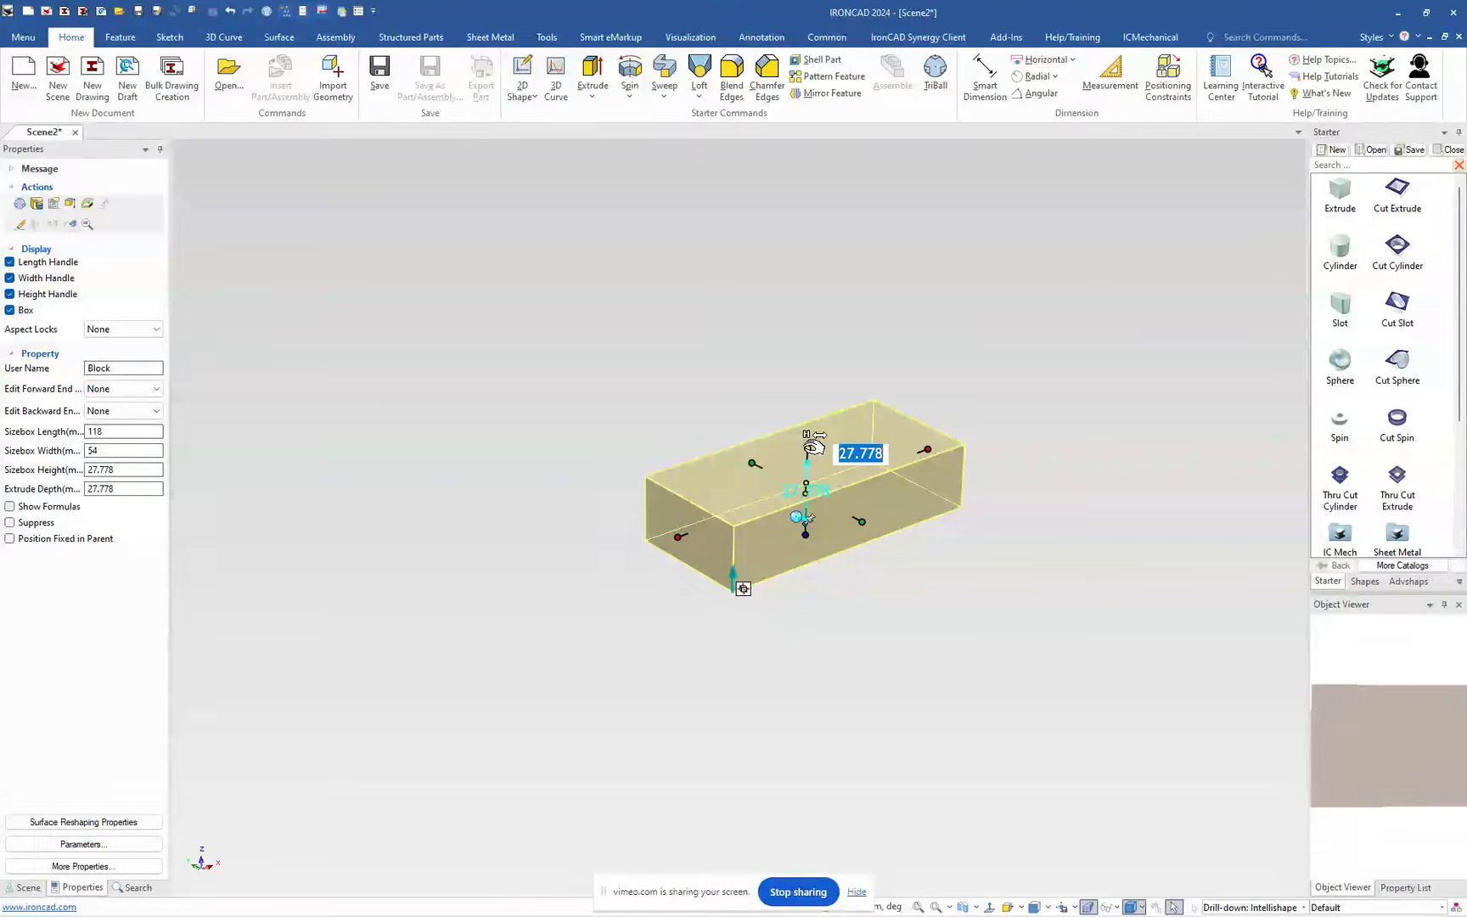
key("Tab")
left_click(857, 607)
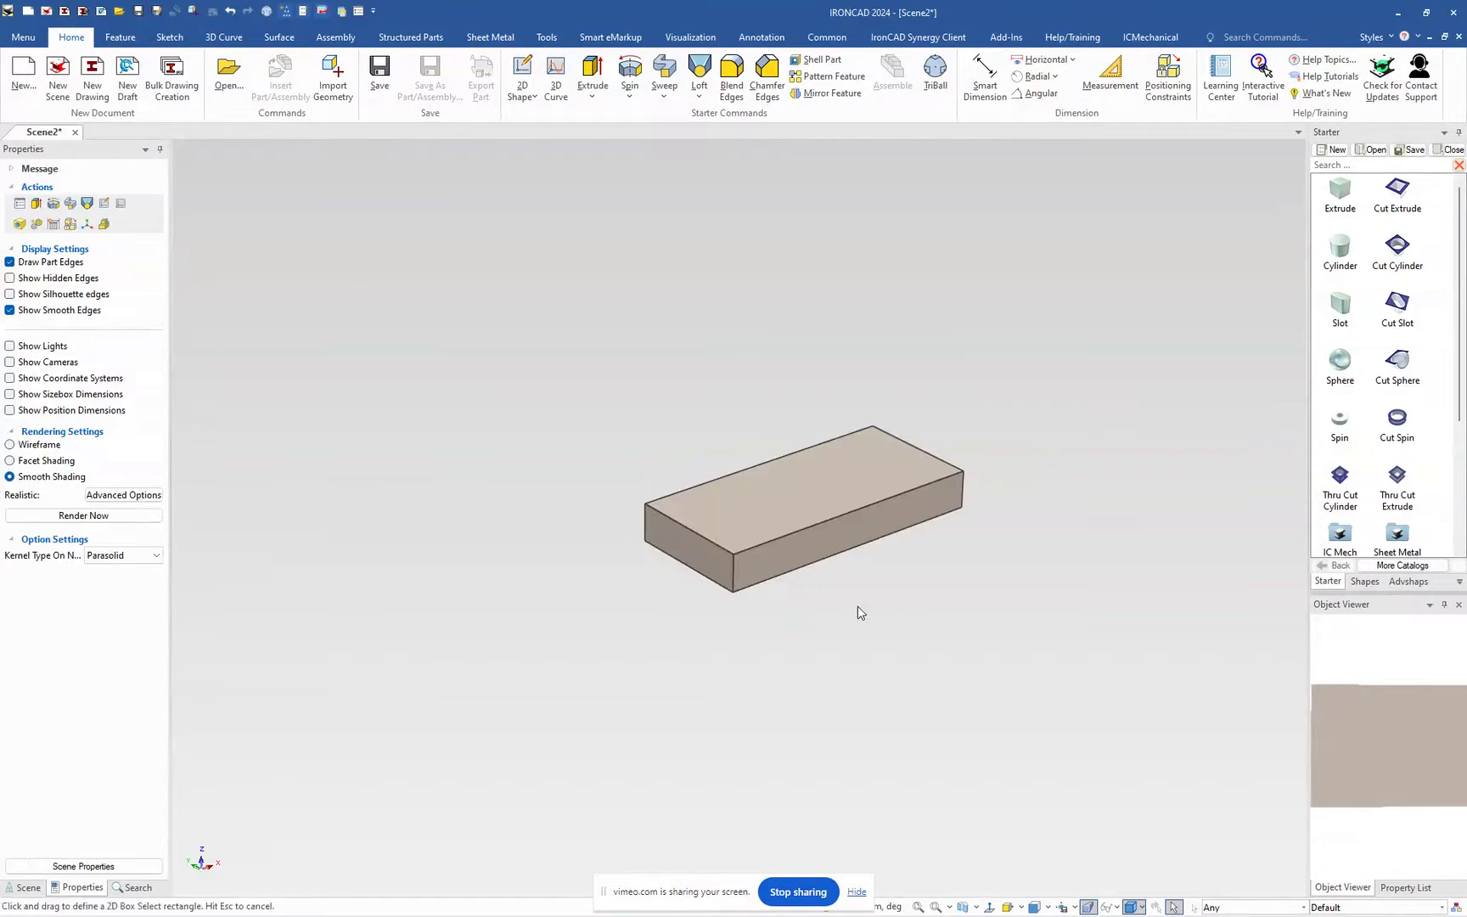
Step: Add a second block on top of the base, flush with its end and spanning its full width, with a length of 27.5 mm
scroll(849, 581, "up", 2)
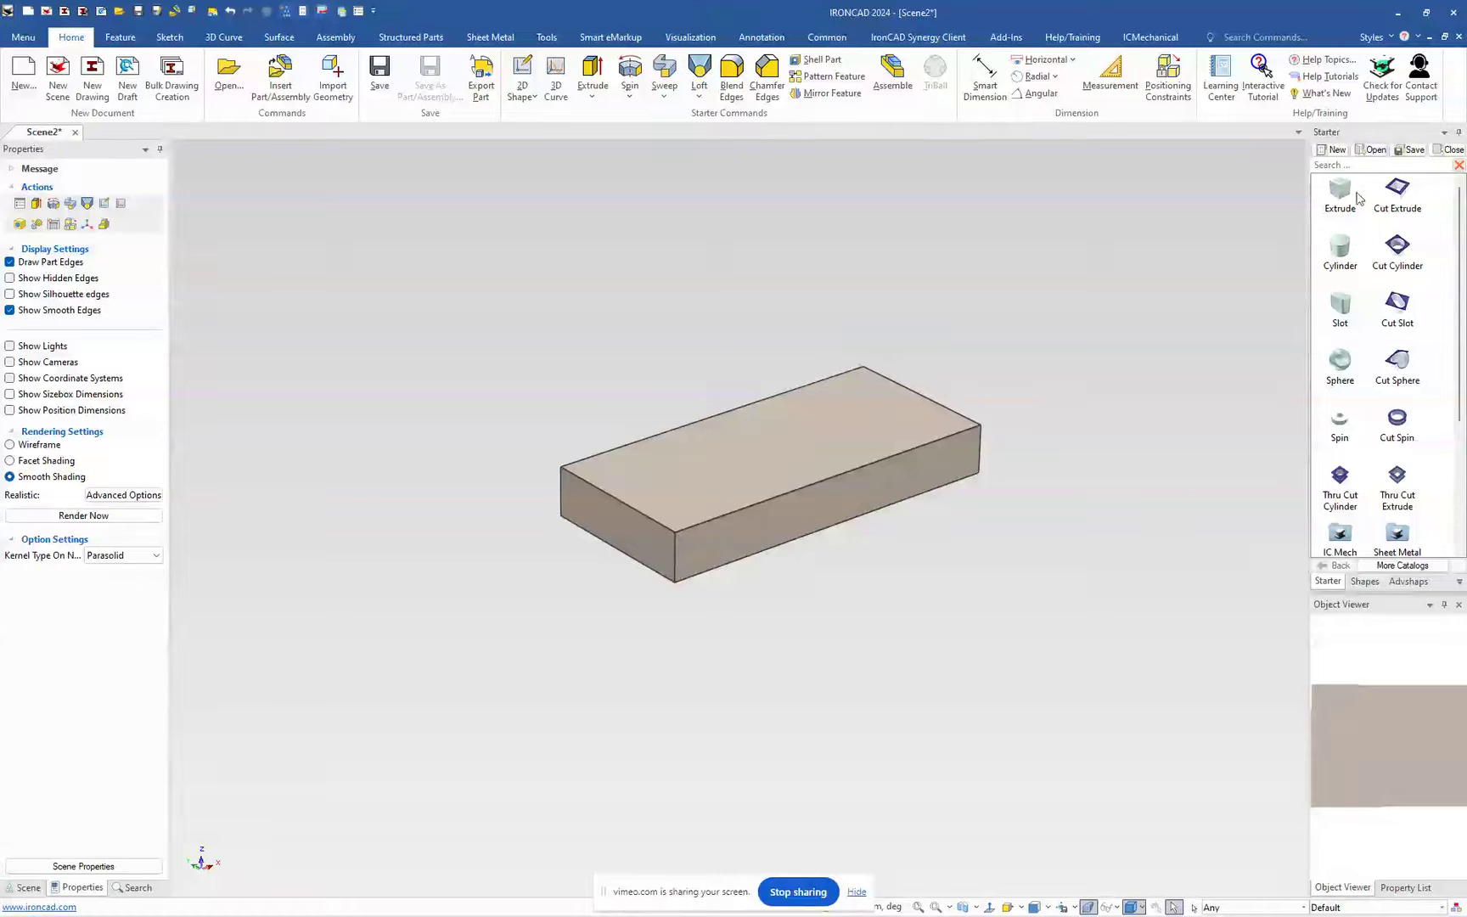
left_click_drag(1335, 195, 620, 520)
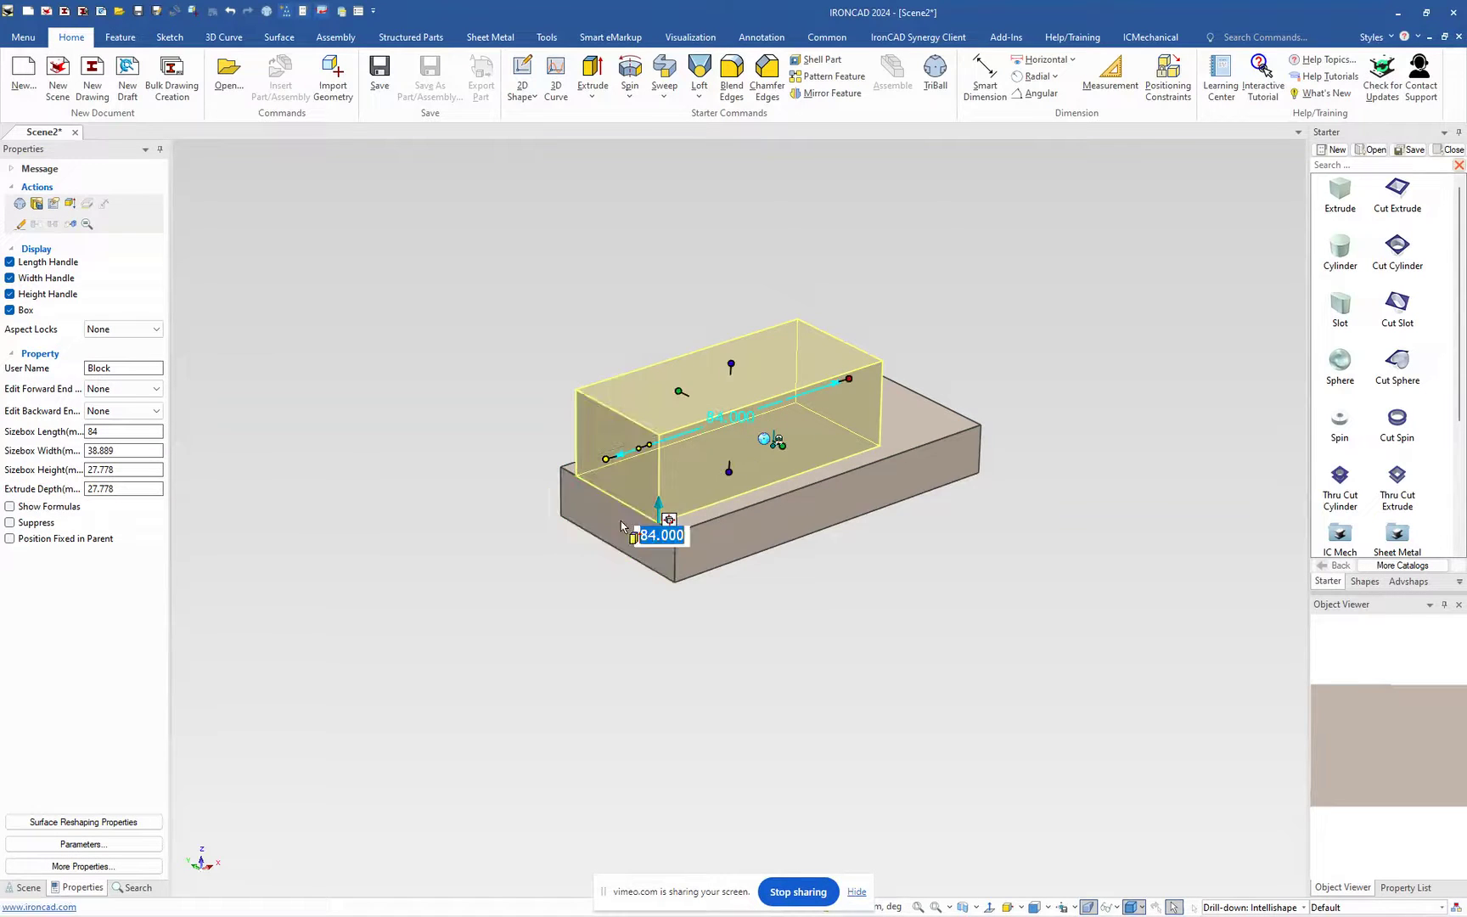
left_click_drag(792, 445, 832, 498)
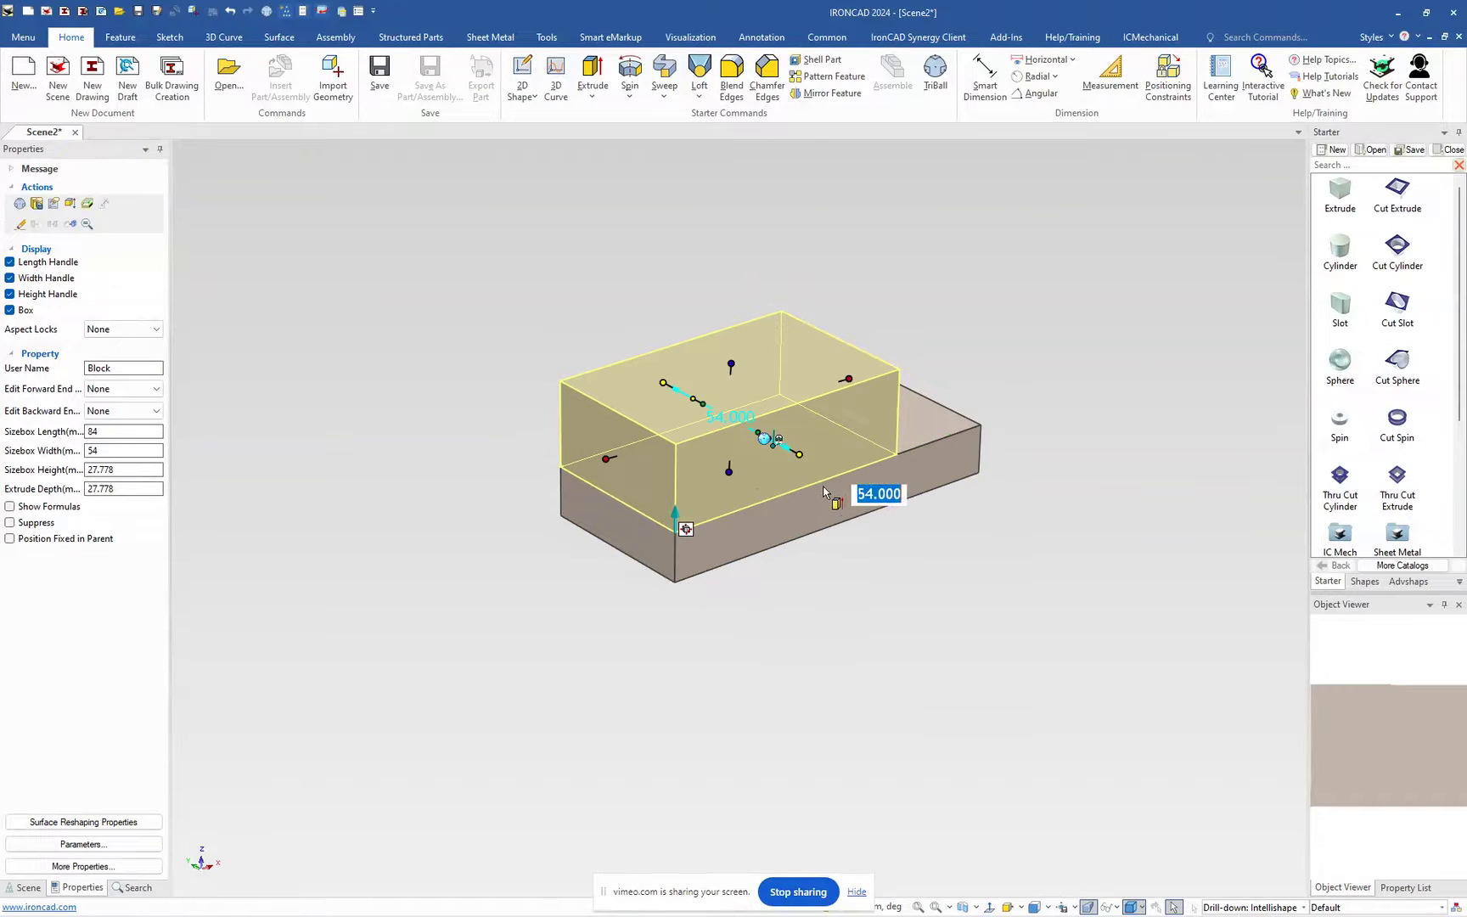
left_click(857, 376)
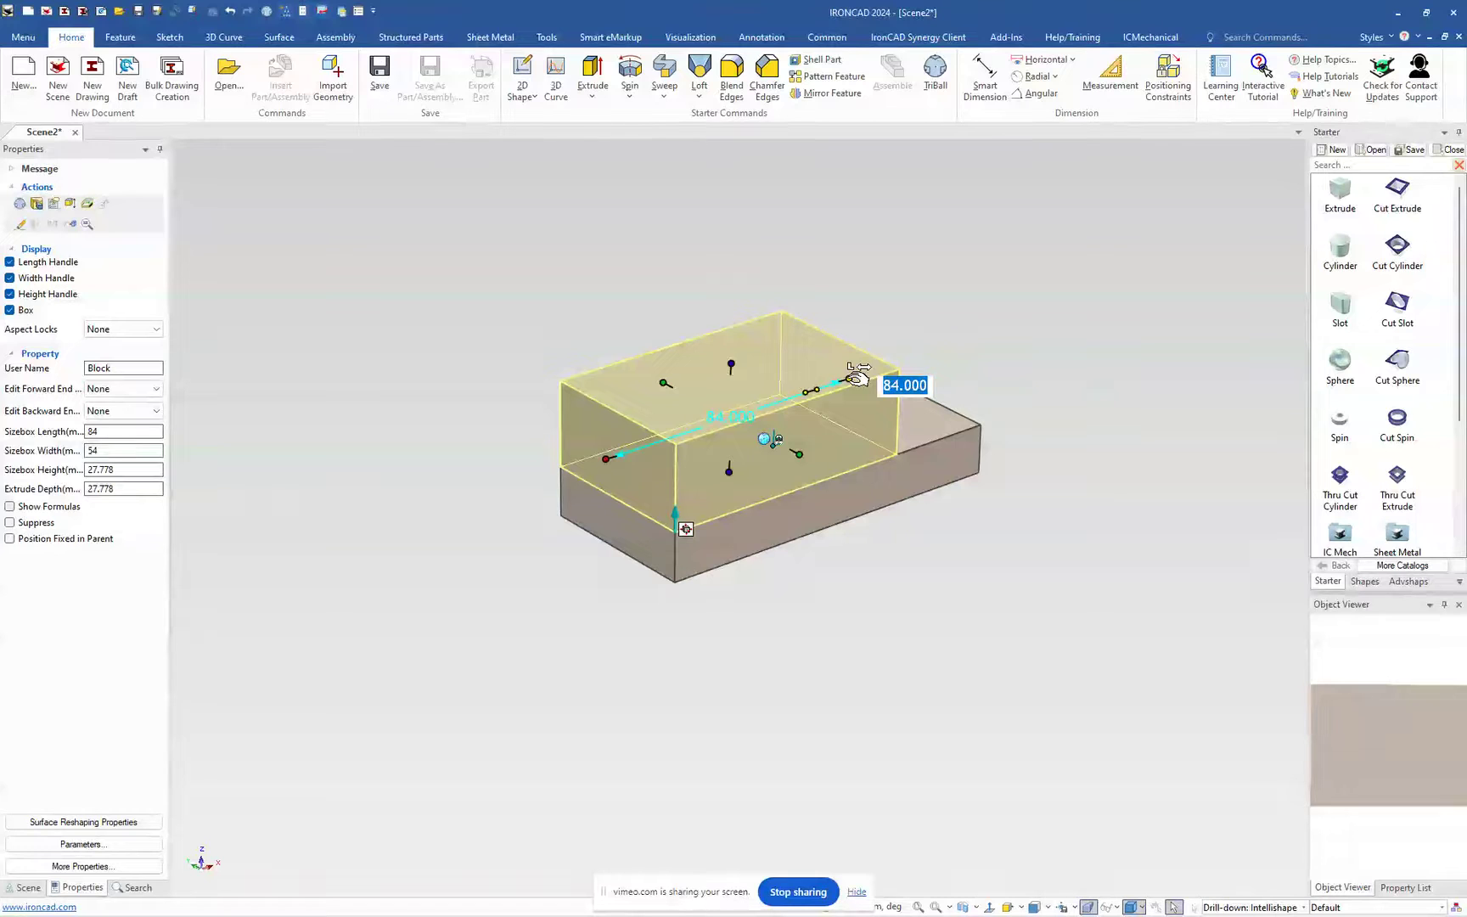
type("27.5")
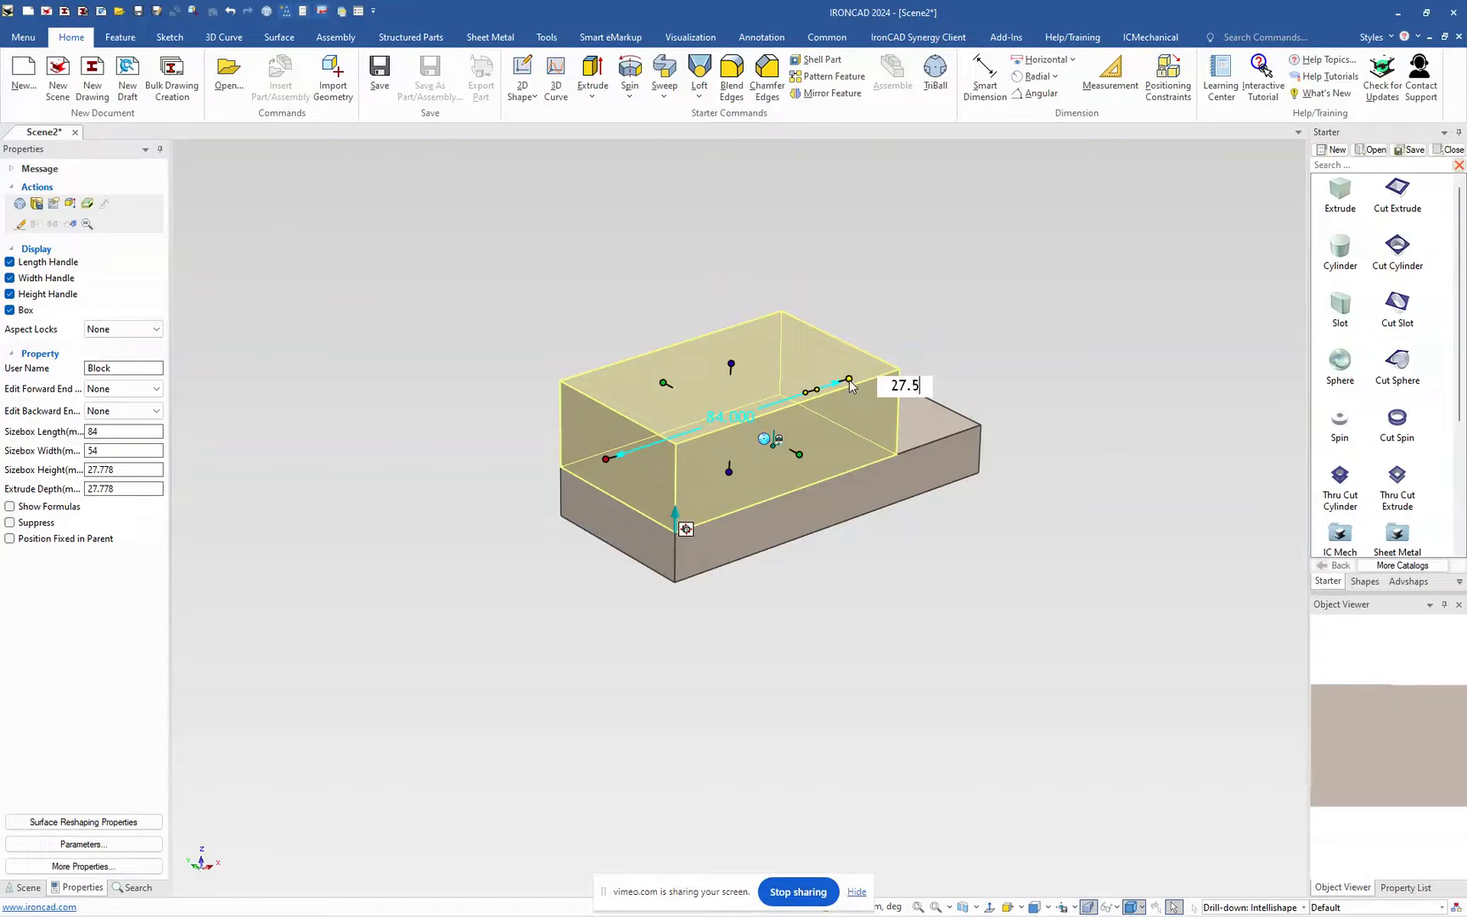
key("Tab")
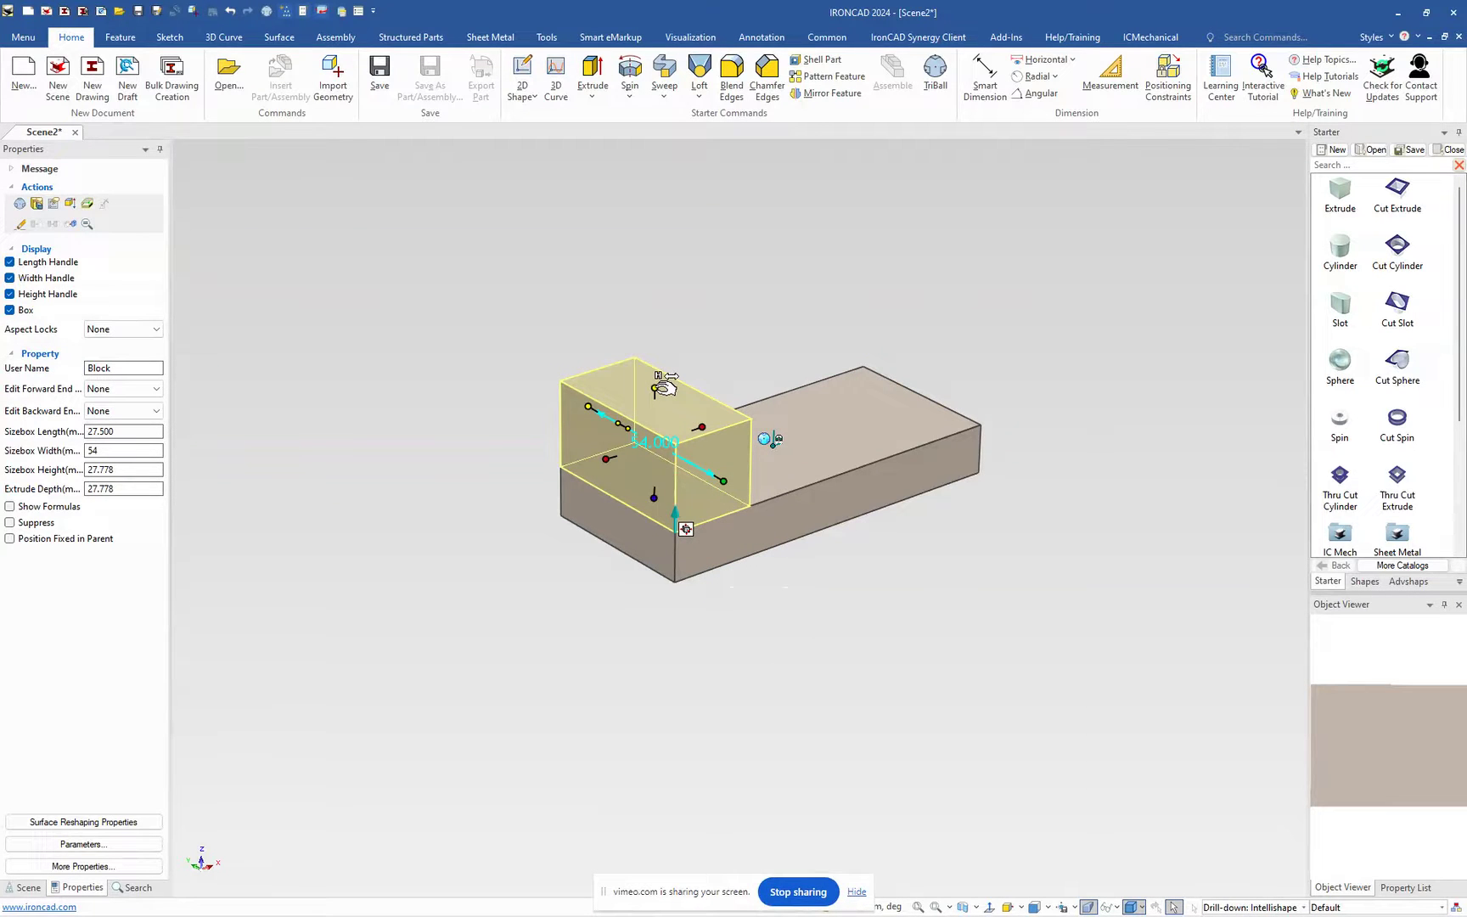
Step: Set the upper block's top face to a distance of 42 mm from the base's bottom edge
left_click(665, 387)
right_click(658, 388)
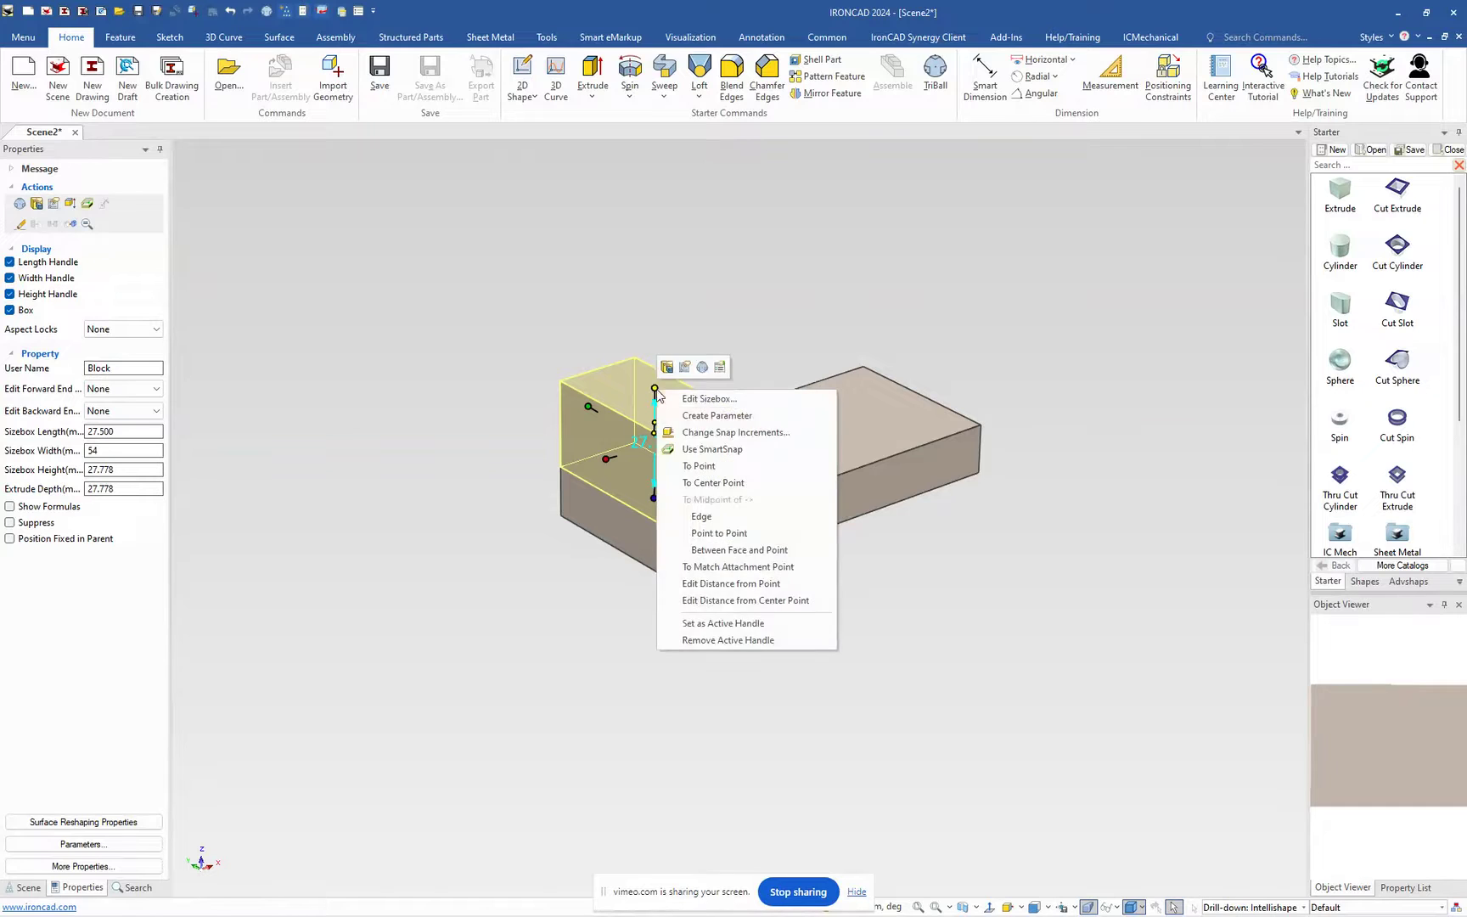
left_click(735, 583)
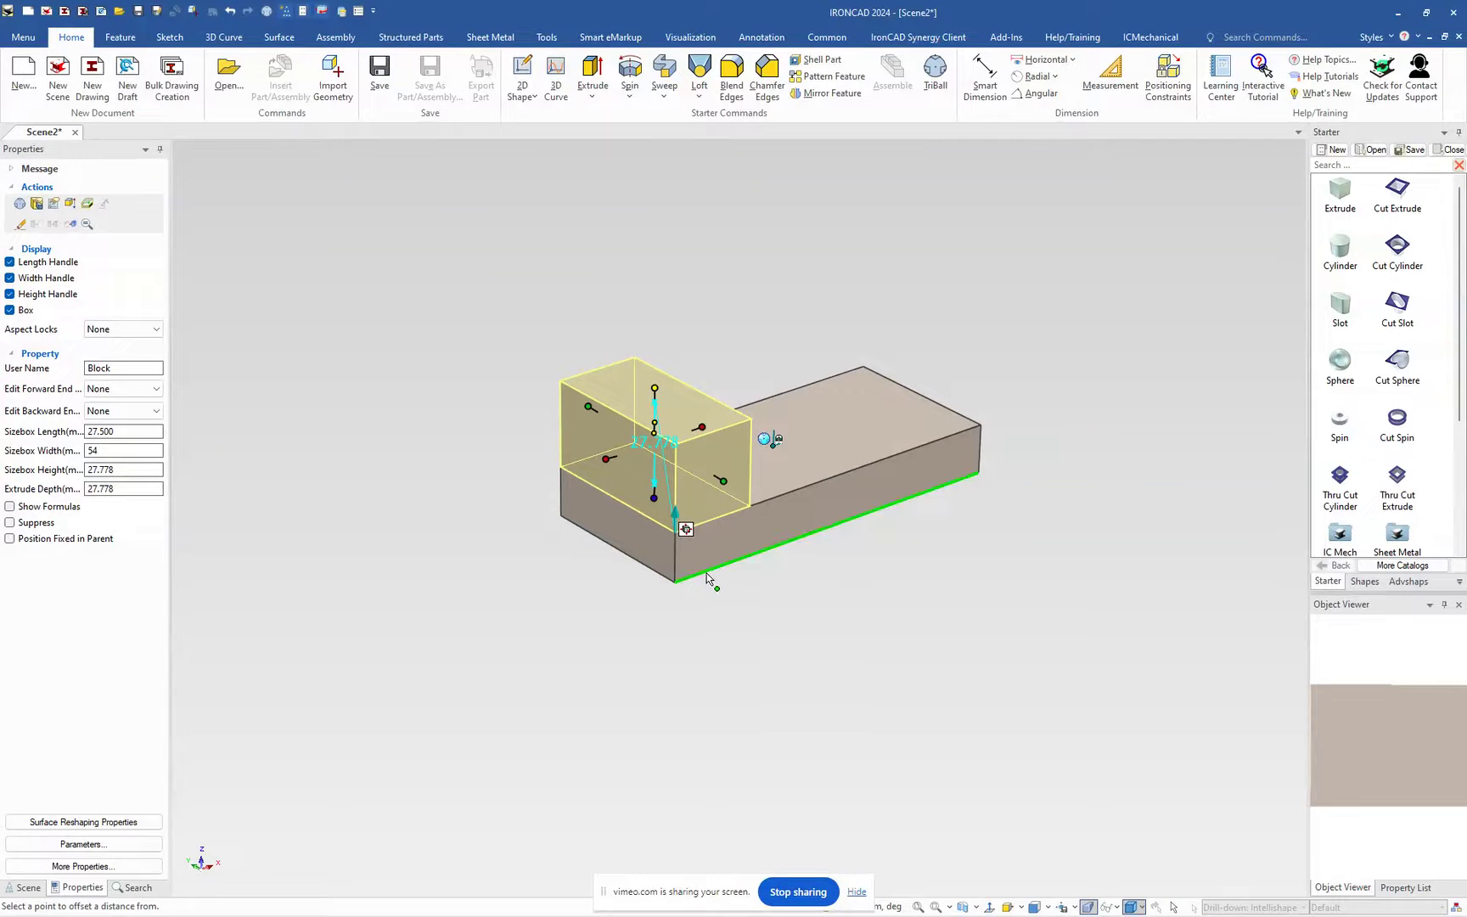
left_click(710, 578)
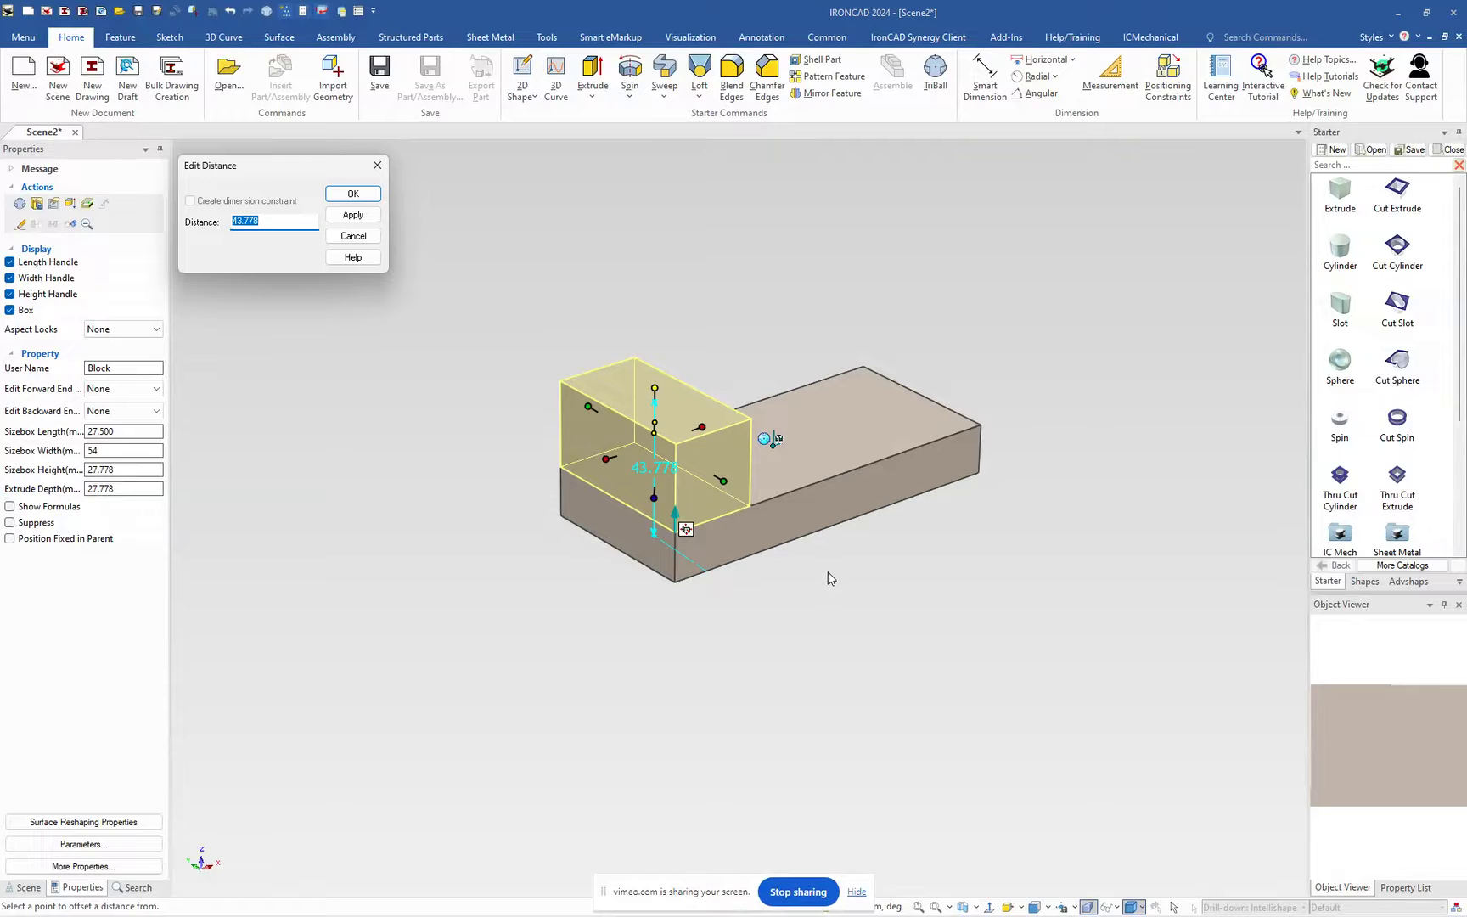
type("26")
key("Return")
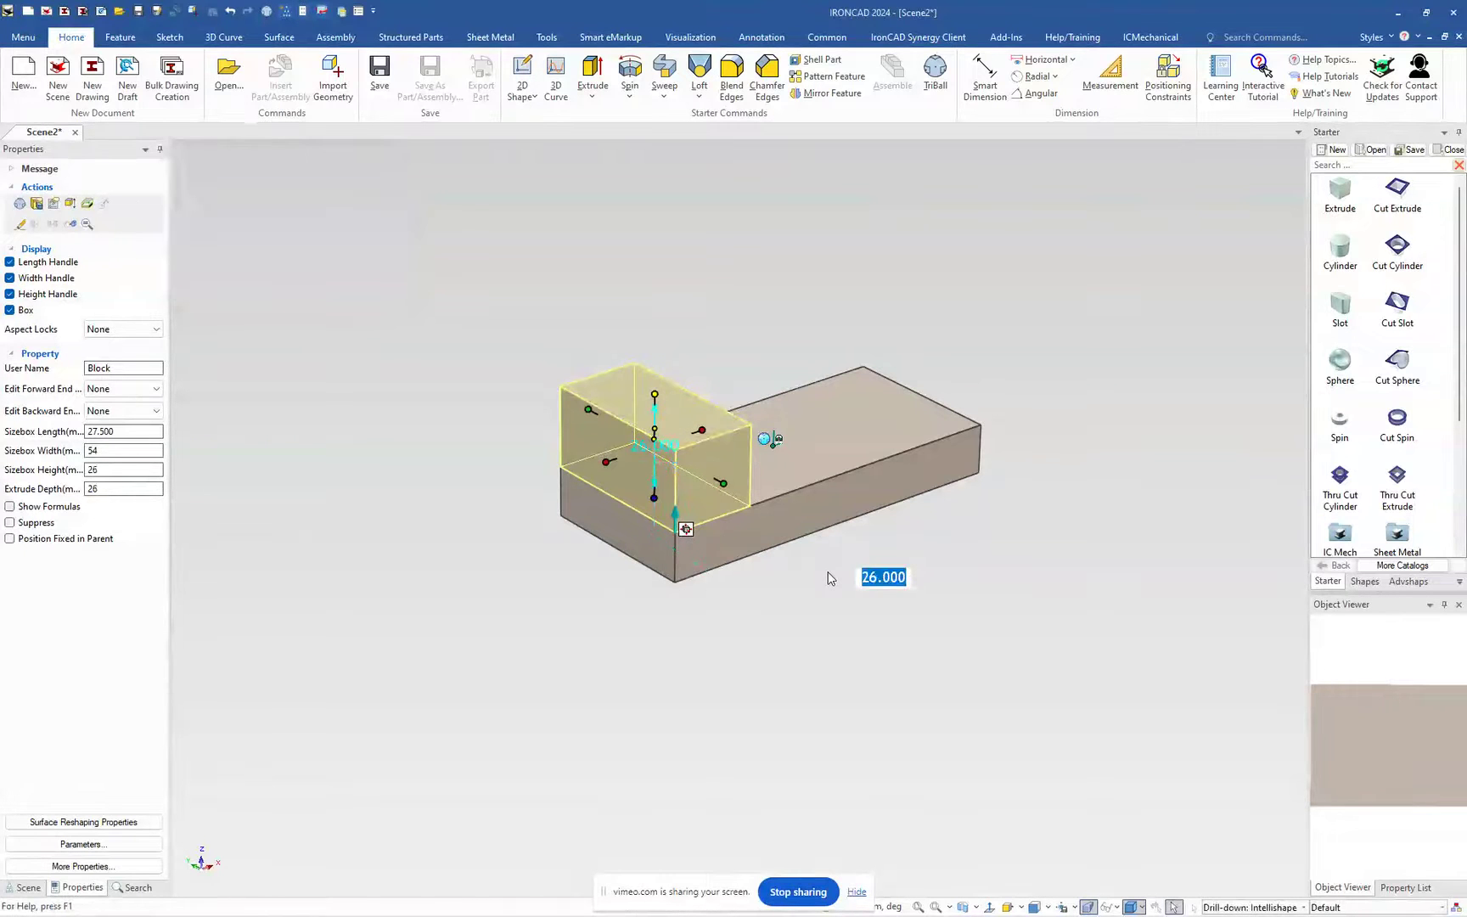
left_click(800, 565)
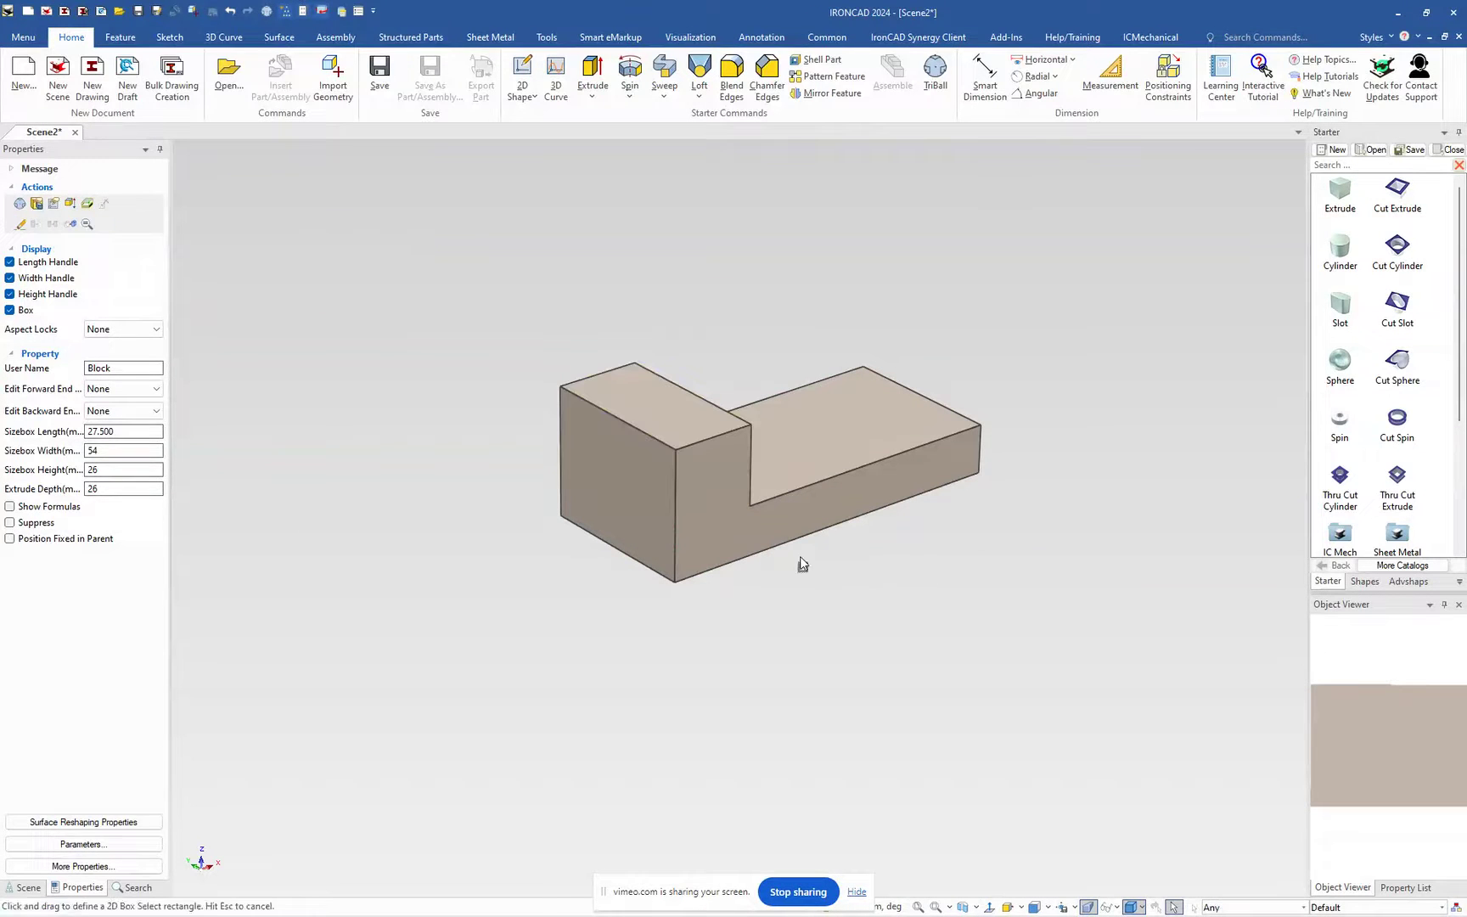
Step: Check the overall height of the stacked blocks with a Smart Dimension and delete that dimension
left_click(983, 74)
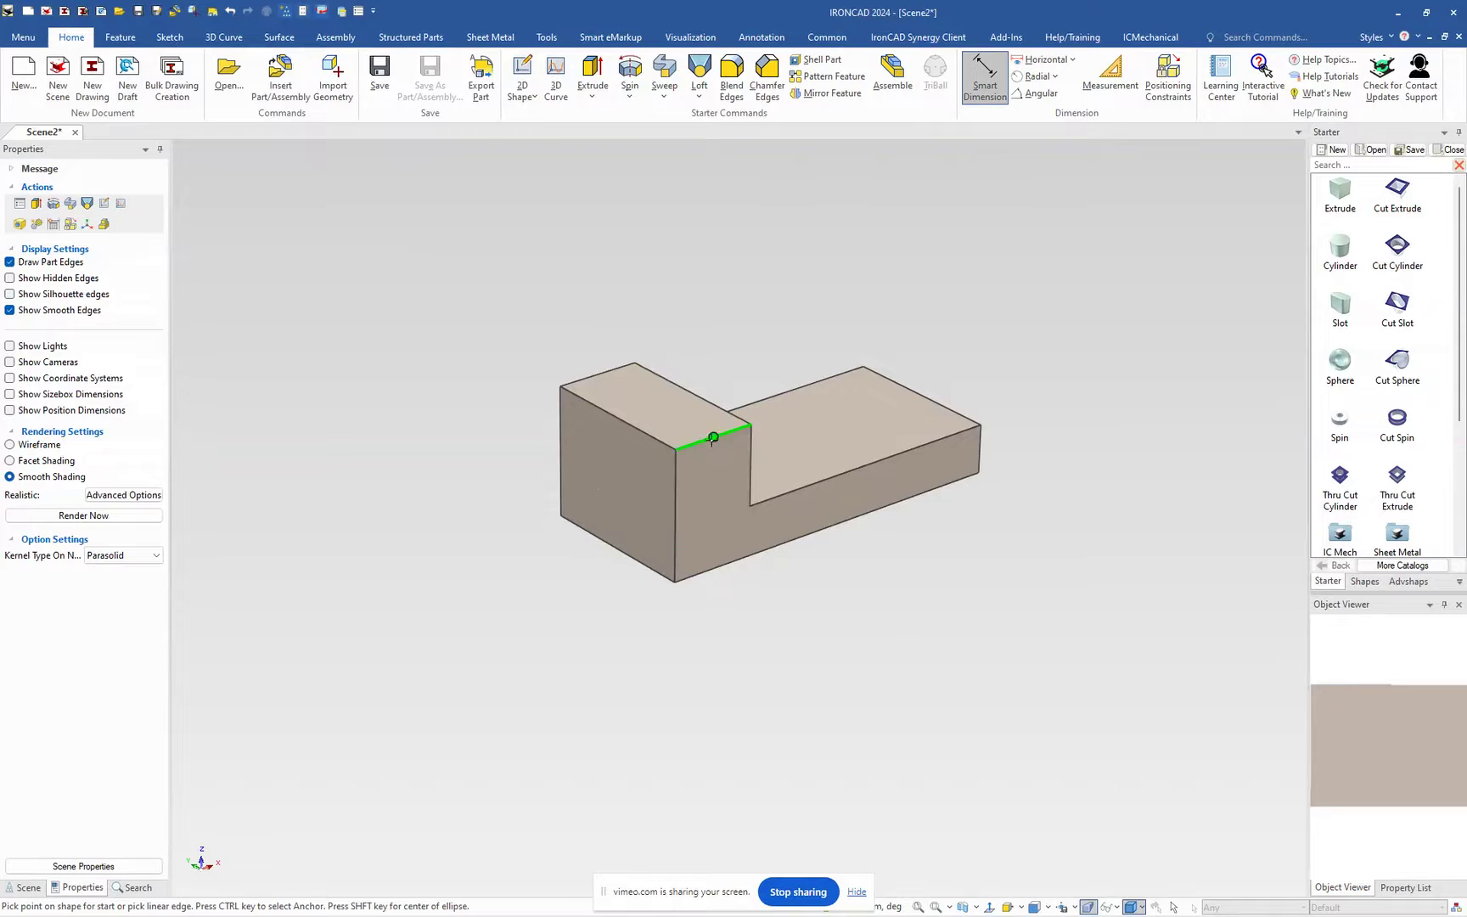
right_click(689, 514)
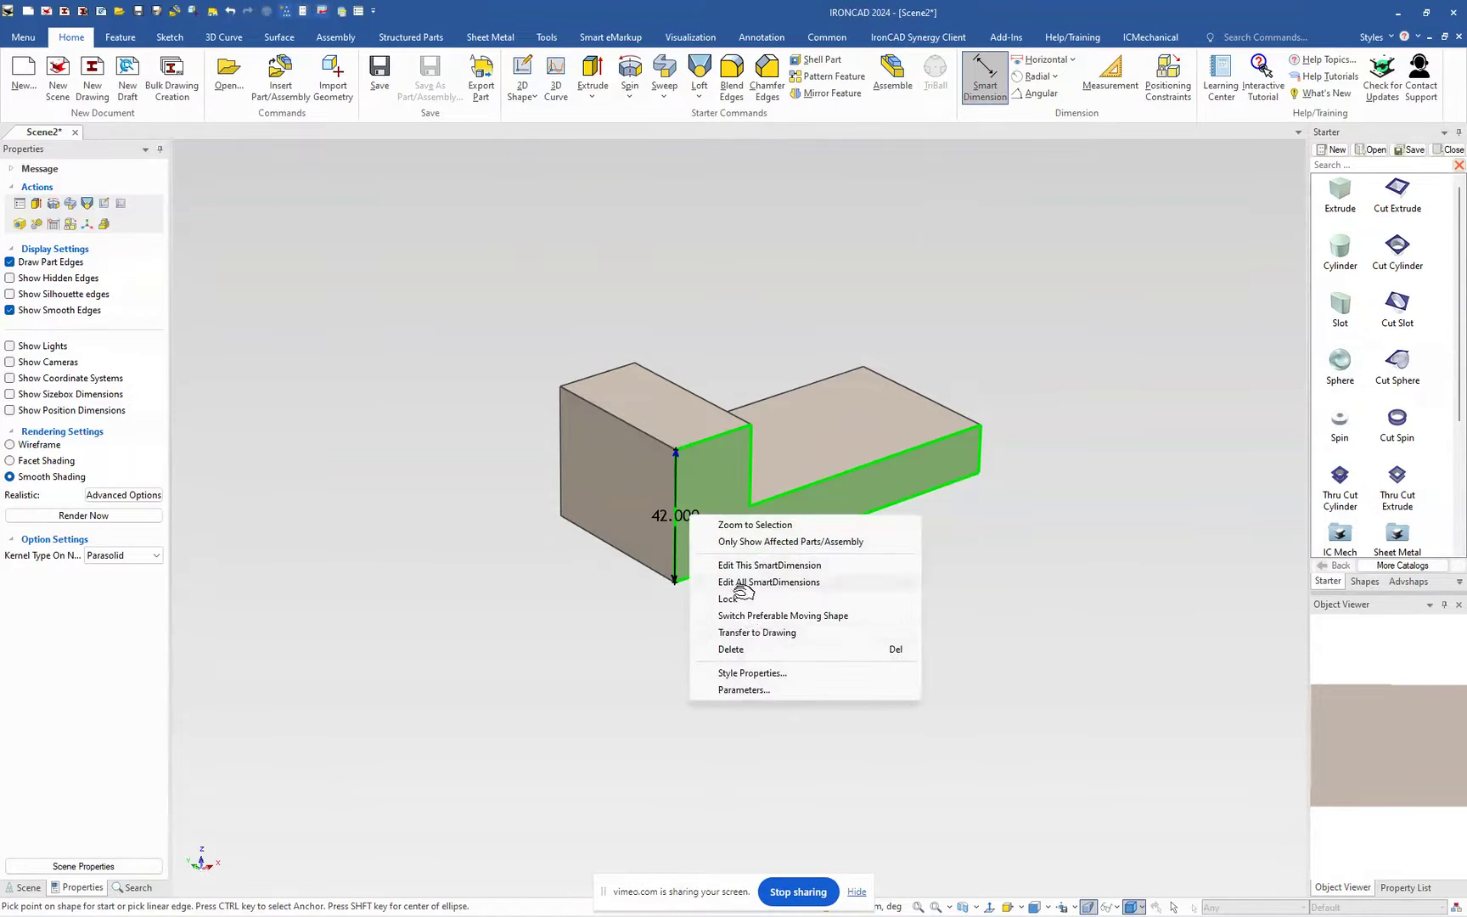
left_click(730, 649)
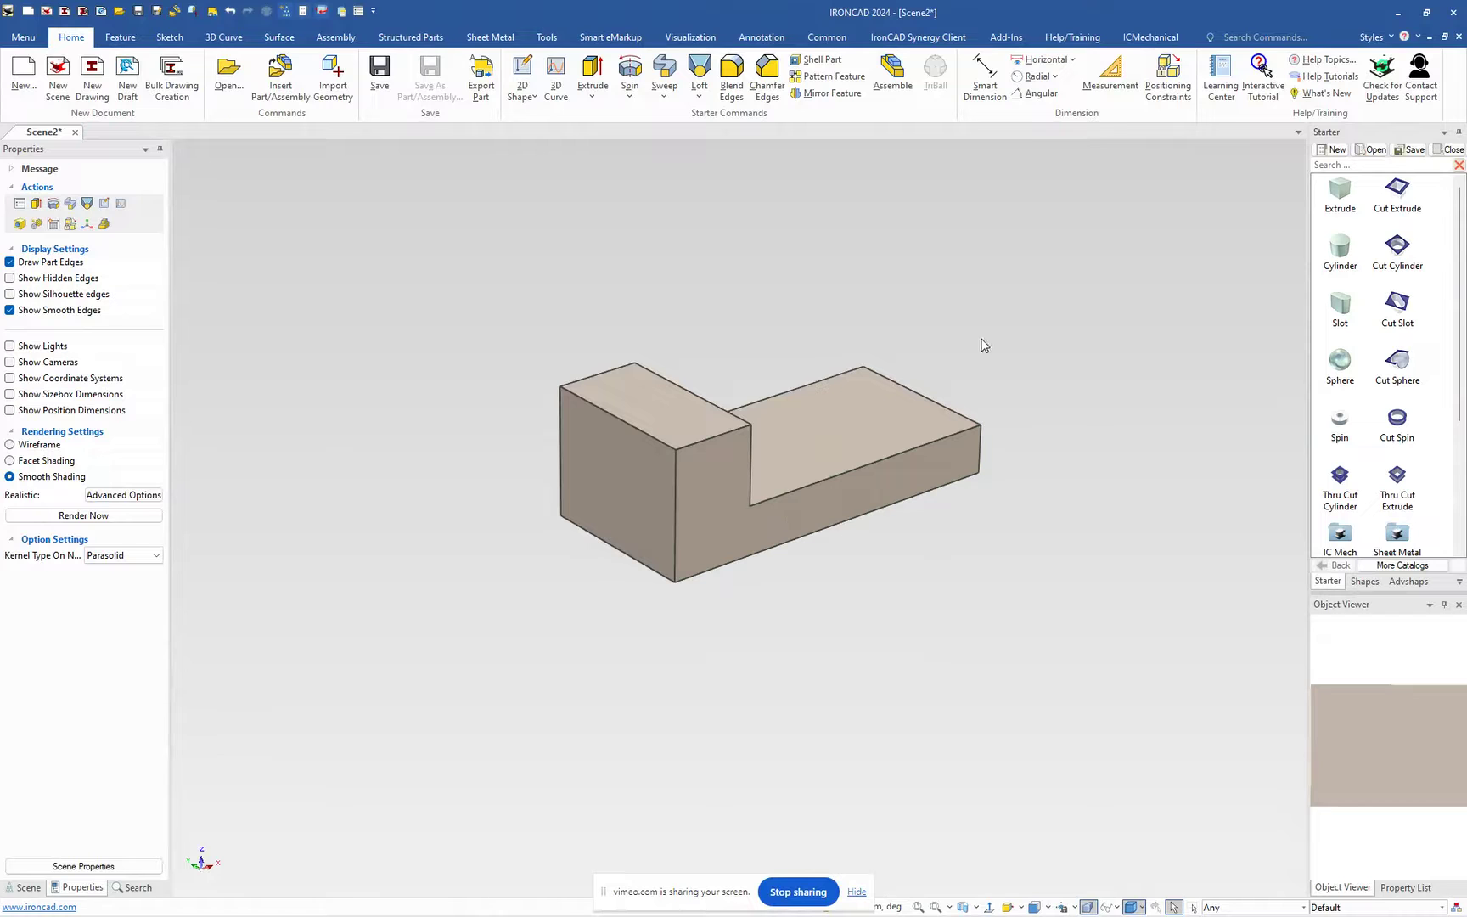
Step: Add a cylinder at the midpoint of the upper block's top side edge, flip its extrusion and fit it to the block's width and 27.5 mm length
left_click_drag(1340, 246, 713, 444)
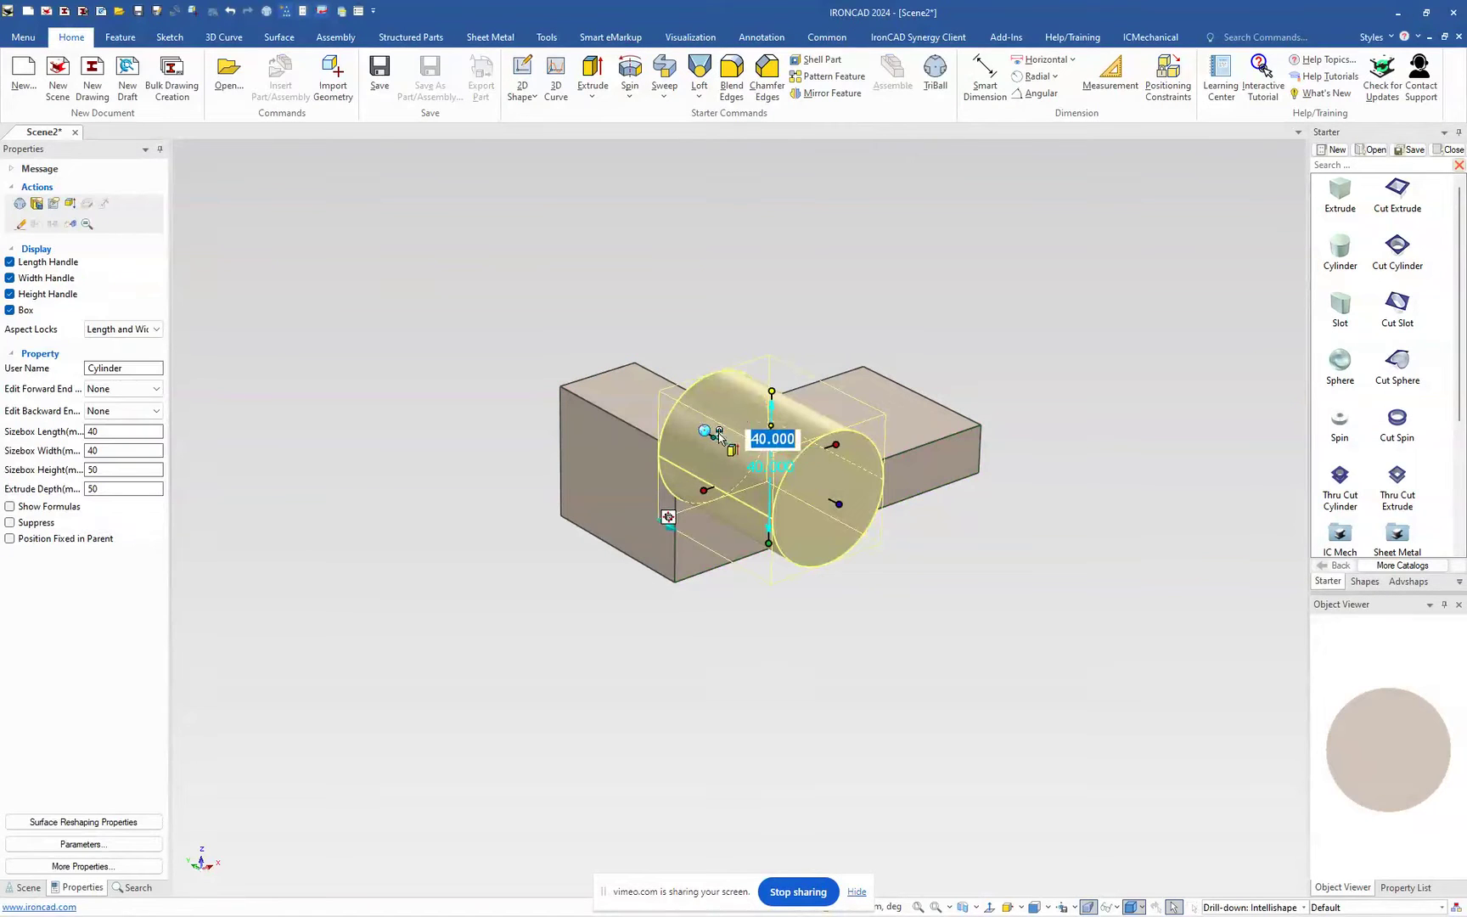
right_click(723, 464)
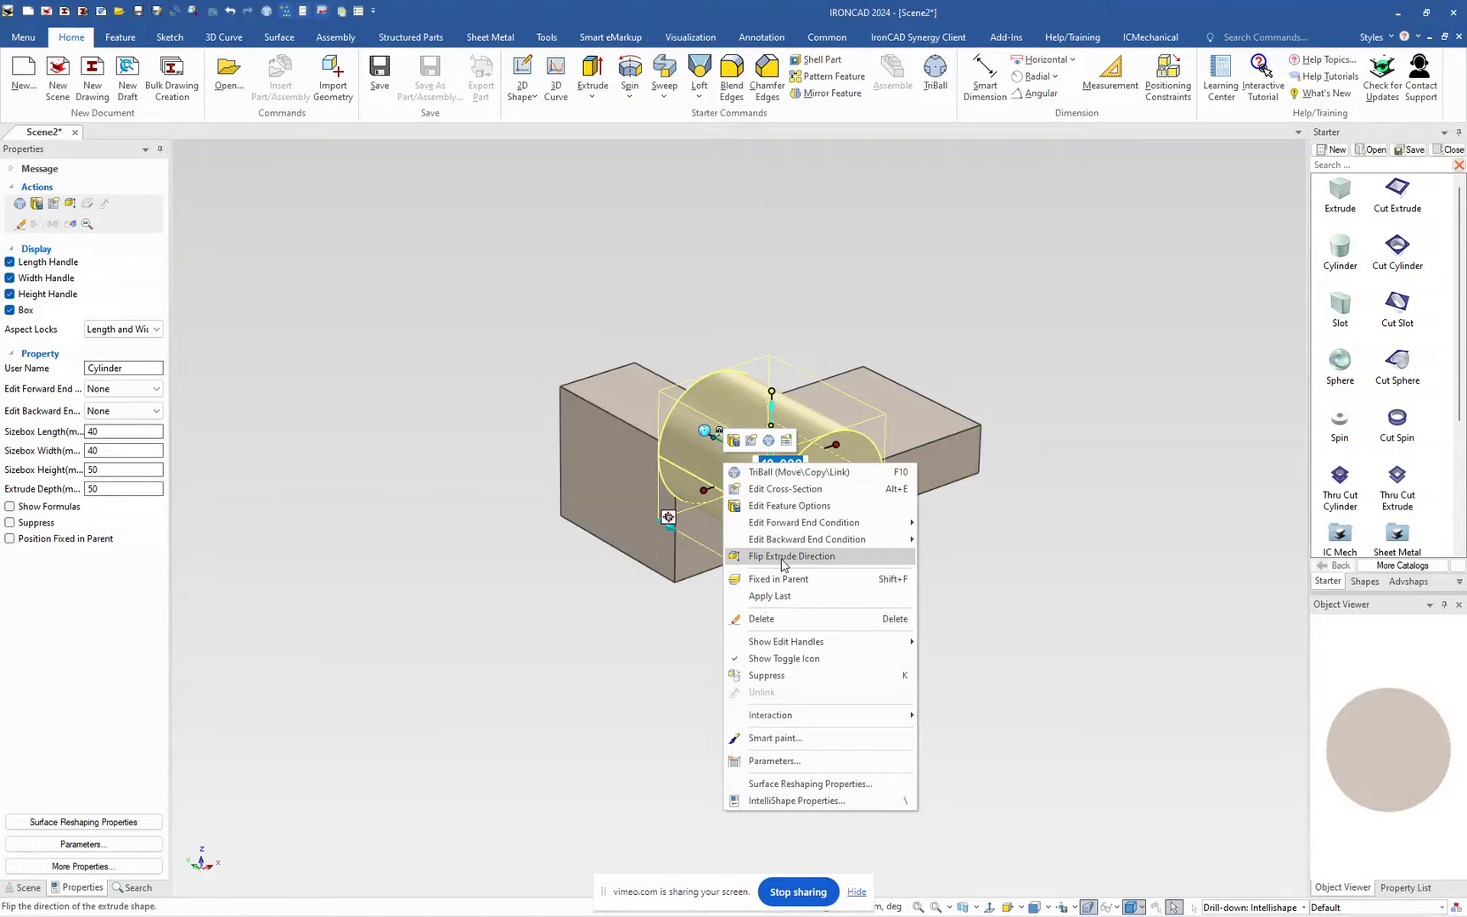
left_click(768, 556)
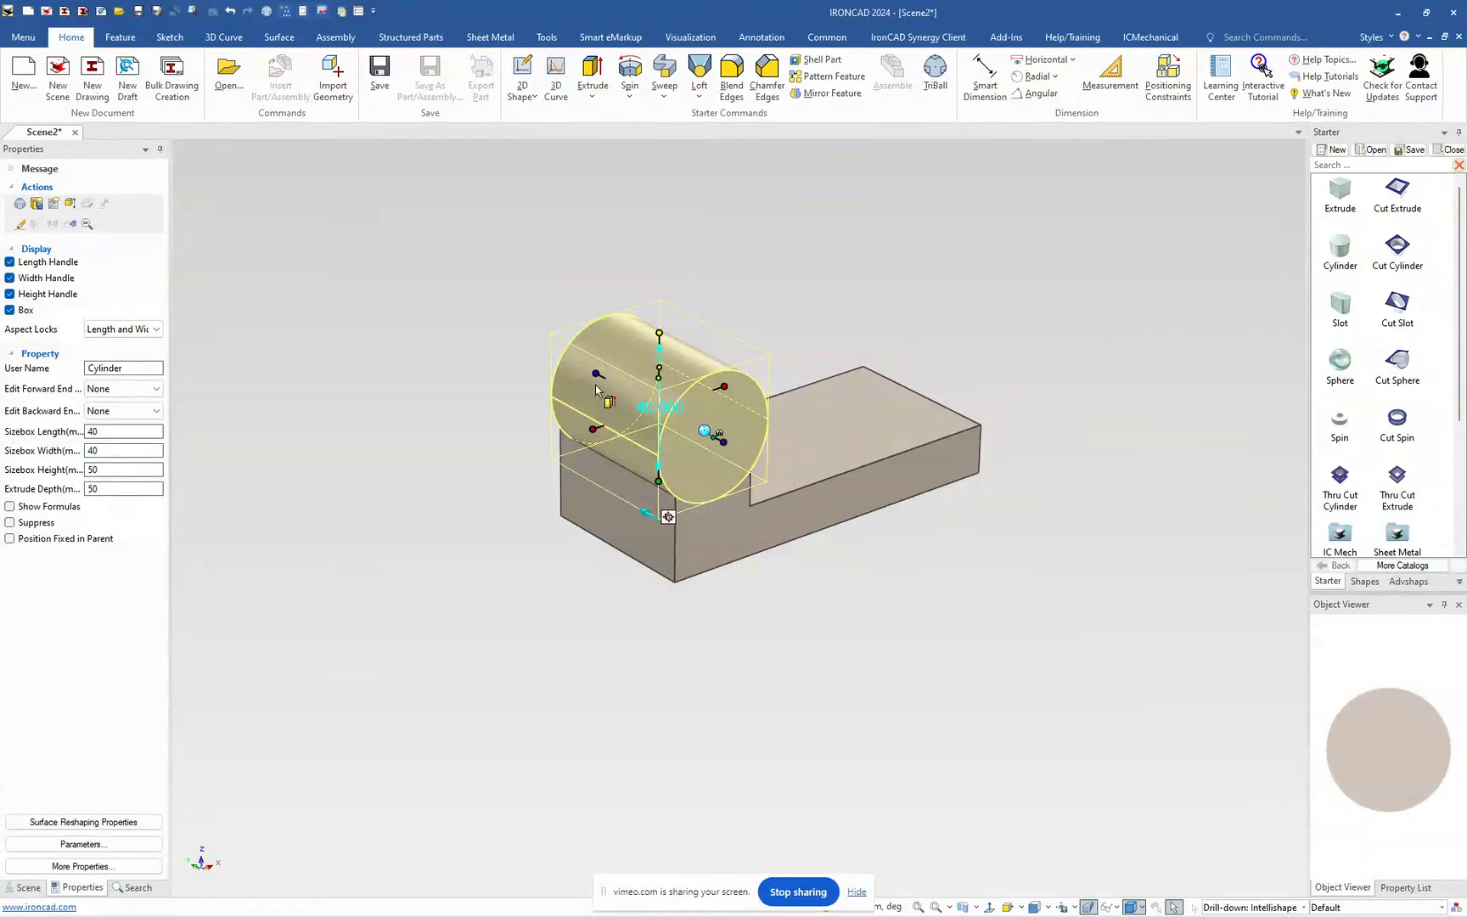
left_click_drag(604, 371, 587, 370)
left_click_drag(635, 425, 599, 473)
left_click(845, 649)
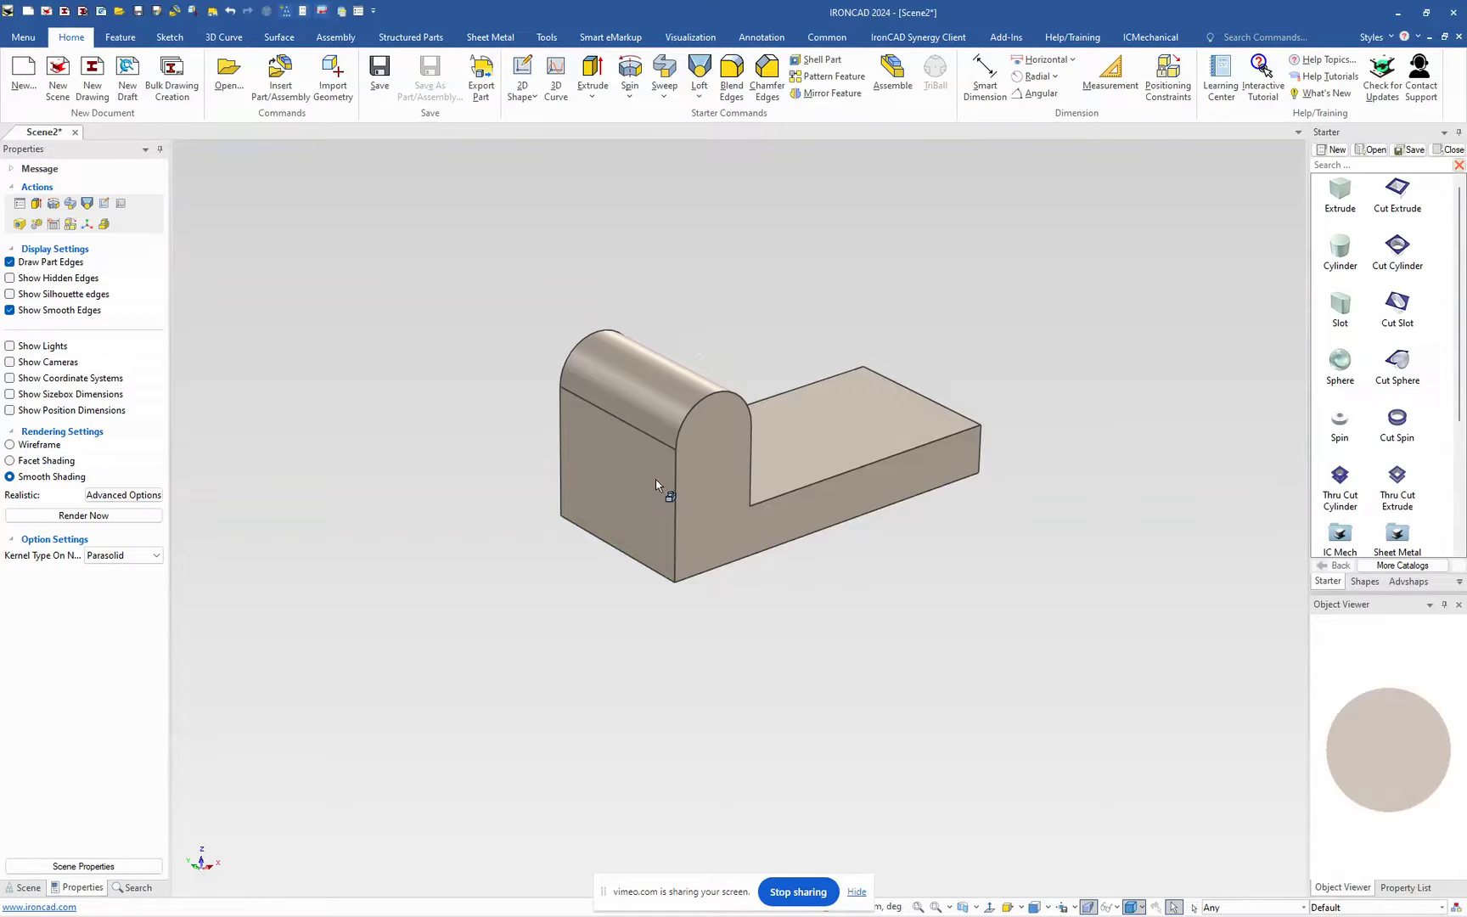
Step: Set the upper block's length to 55 mm
left_click(642, 420)
left_click(642, 419)
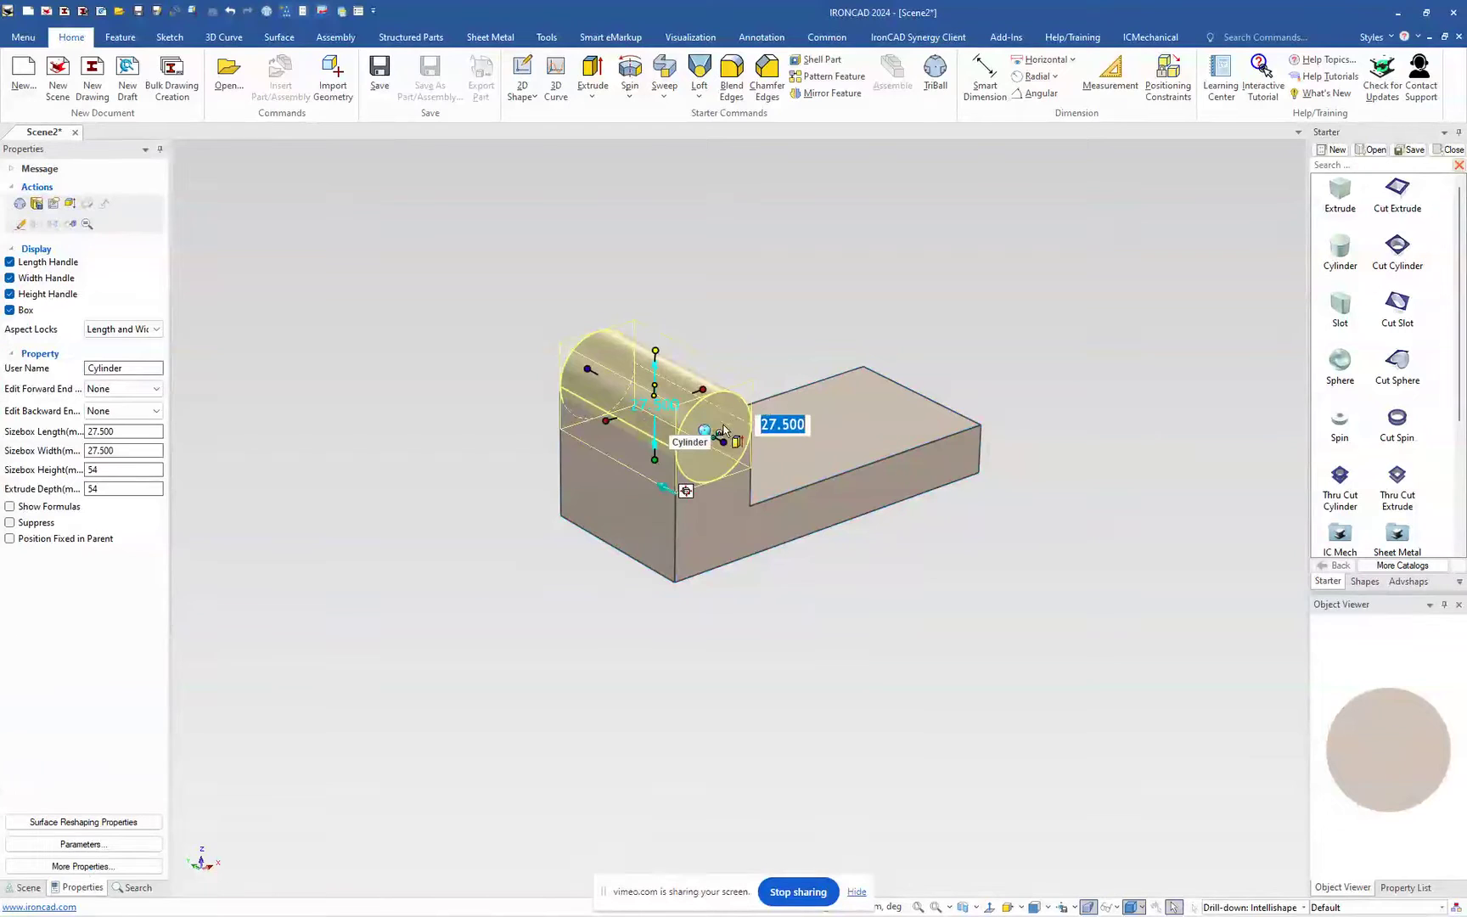
mouse_move(723, 430)
middle_mouse_down()
mouse_move(625, 478)
mouse_move(713, 429)
middle_mouse_up()
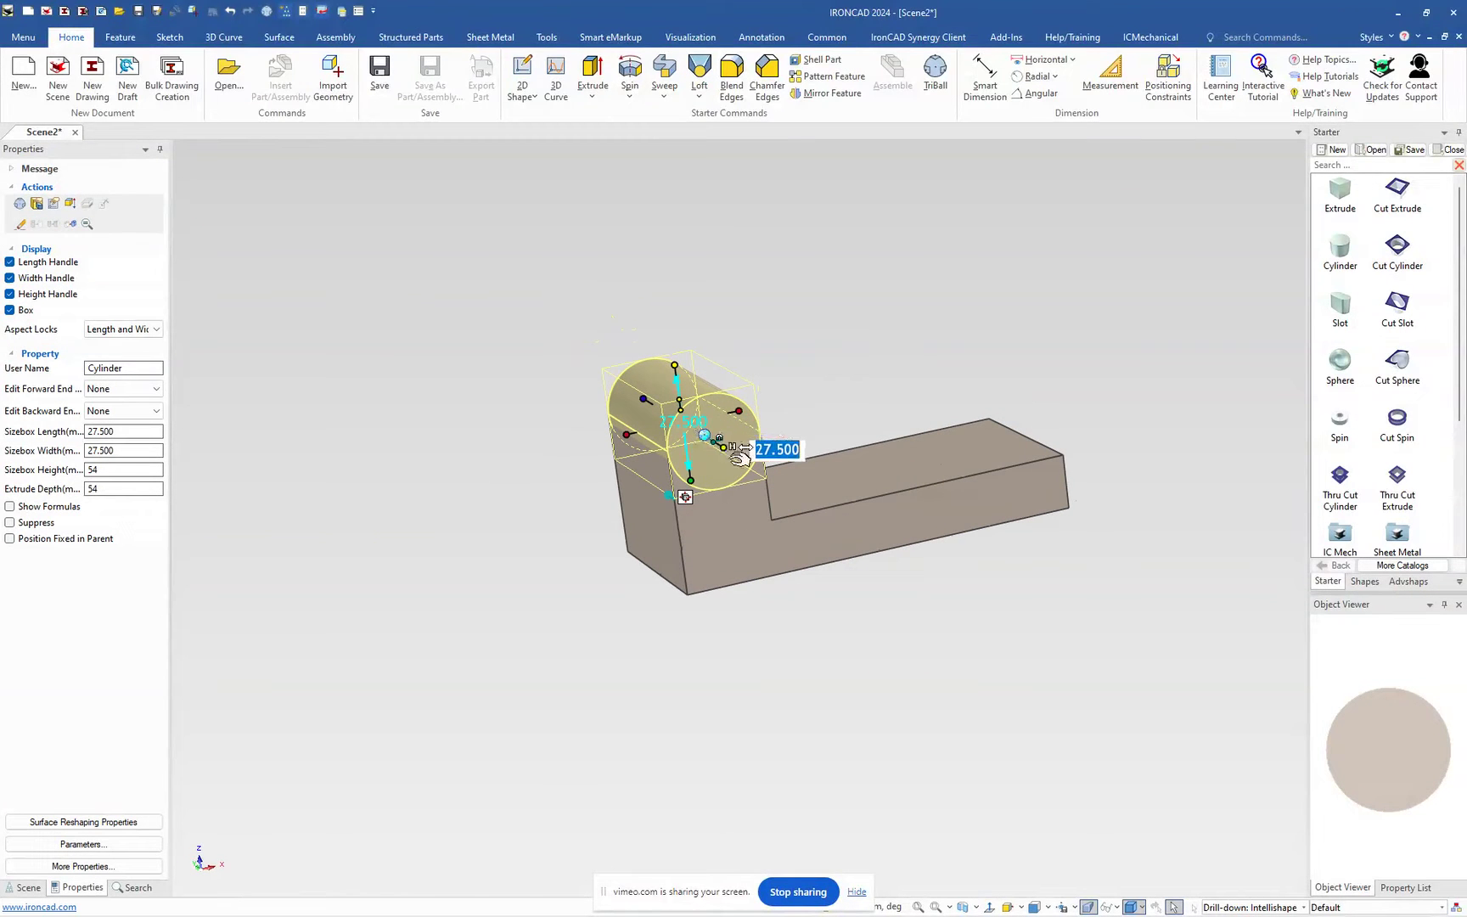
left_click(749, 514)
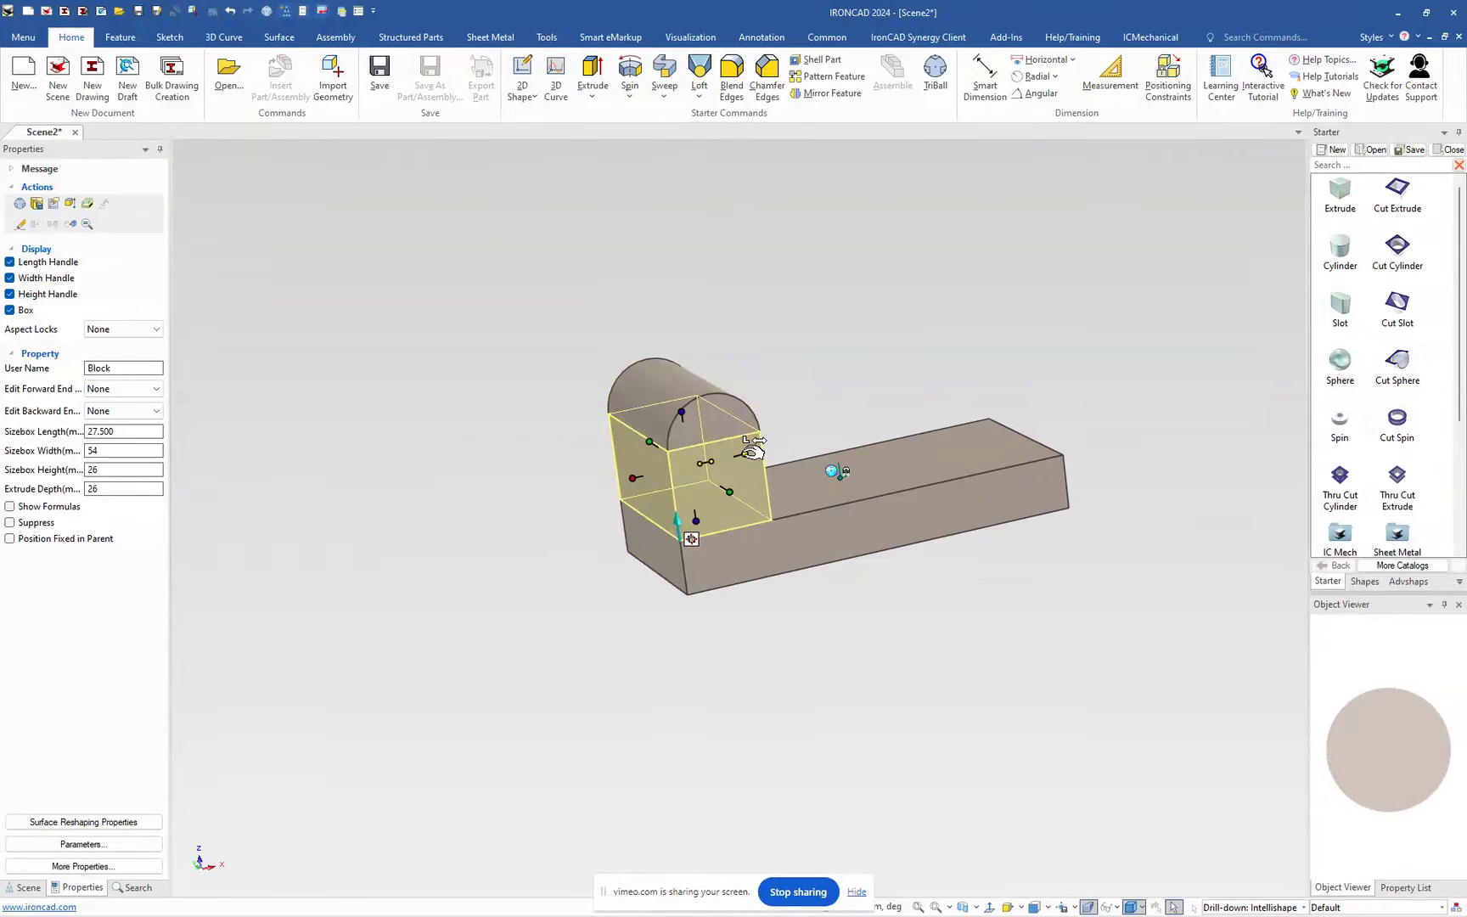
left_click_drag(751, 450, 760, 458)
type("27.5")
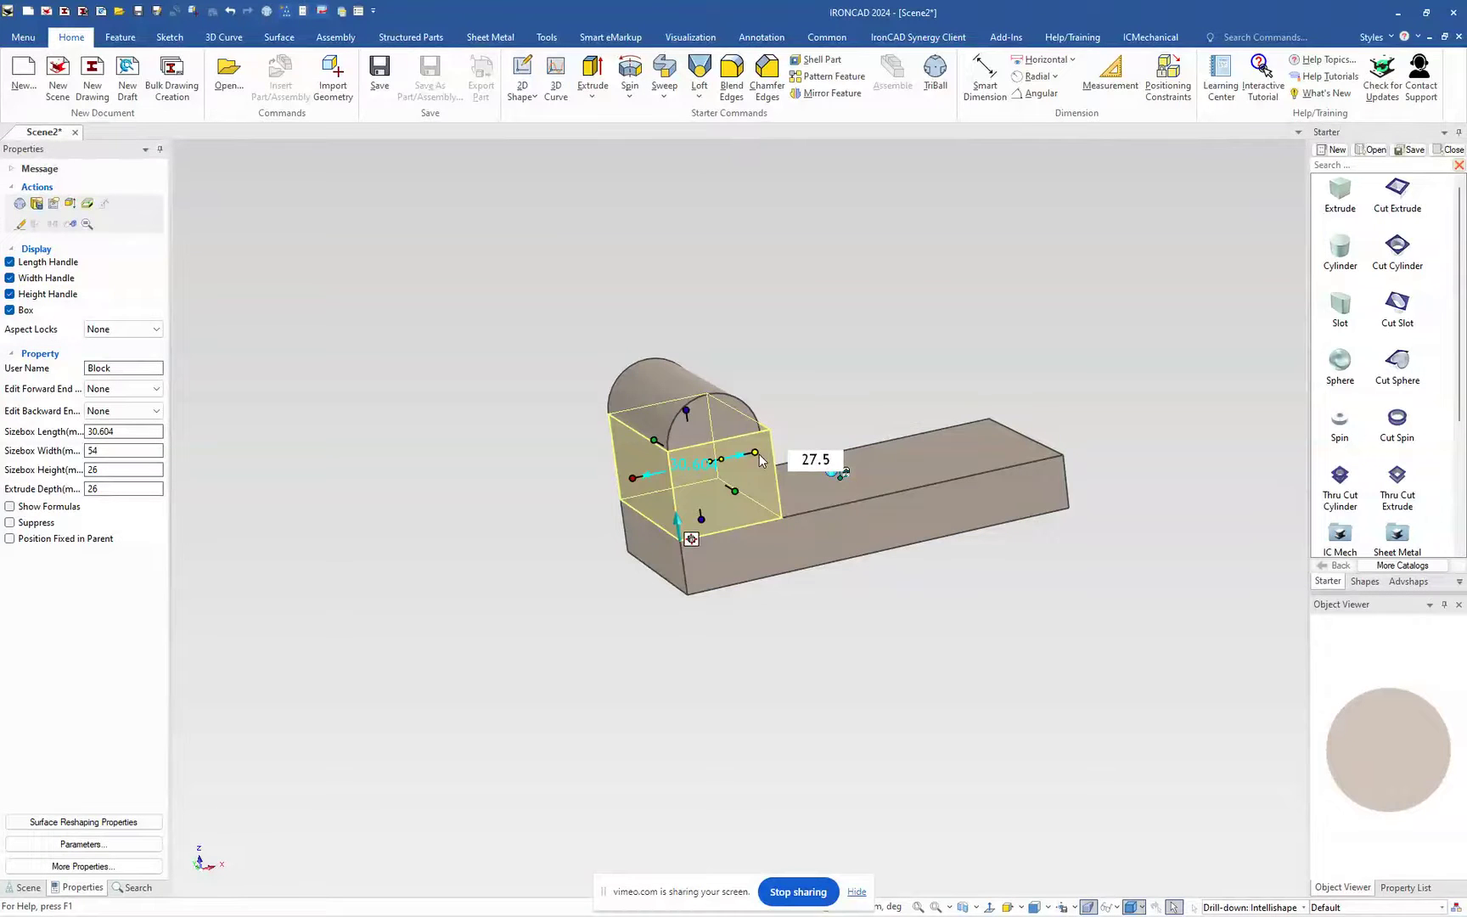
key("Return")
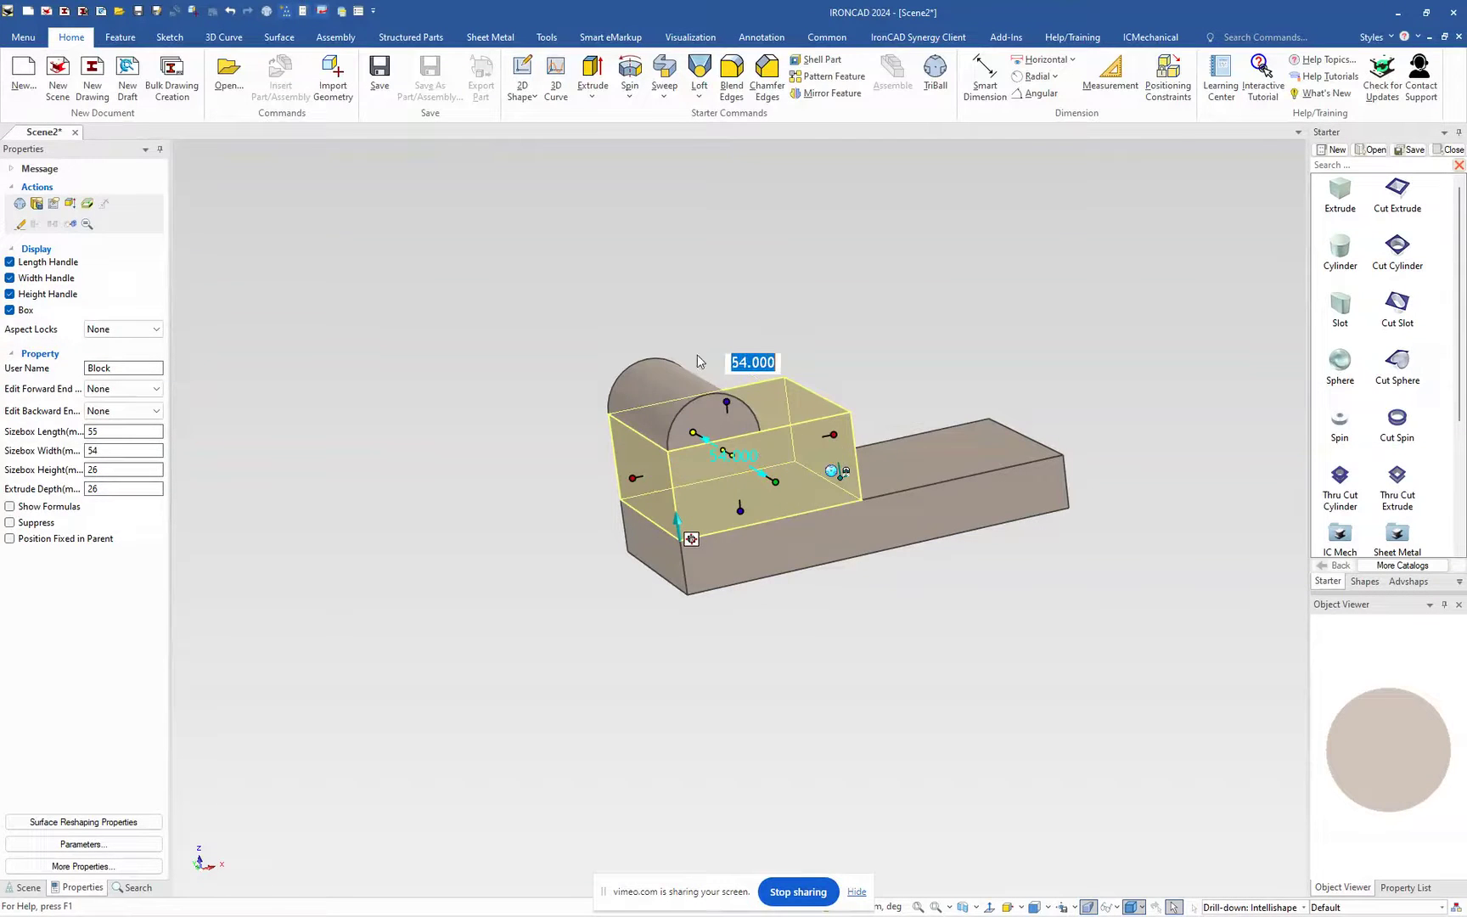
key("Escape")
Step: Enlarge the cylinder to 55 mm diameter and reposition it with the TriBall so it rounds off the lengthened upper block
left_click(727, 414)
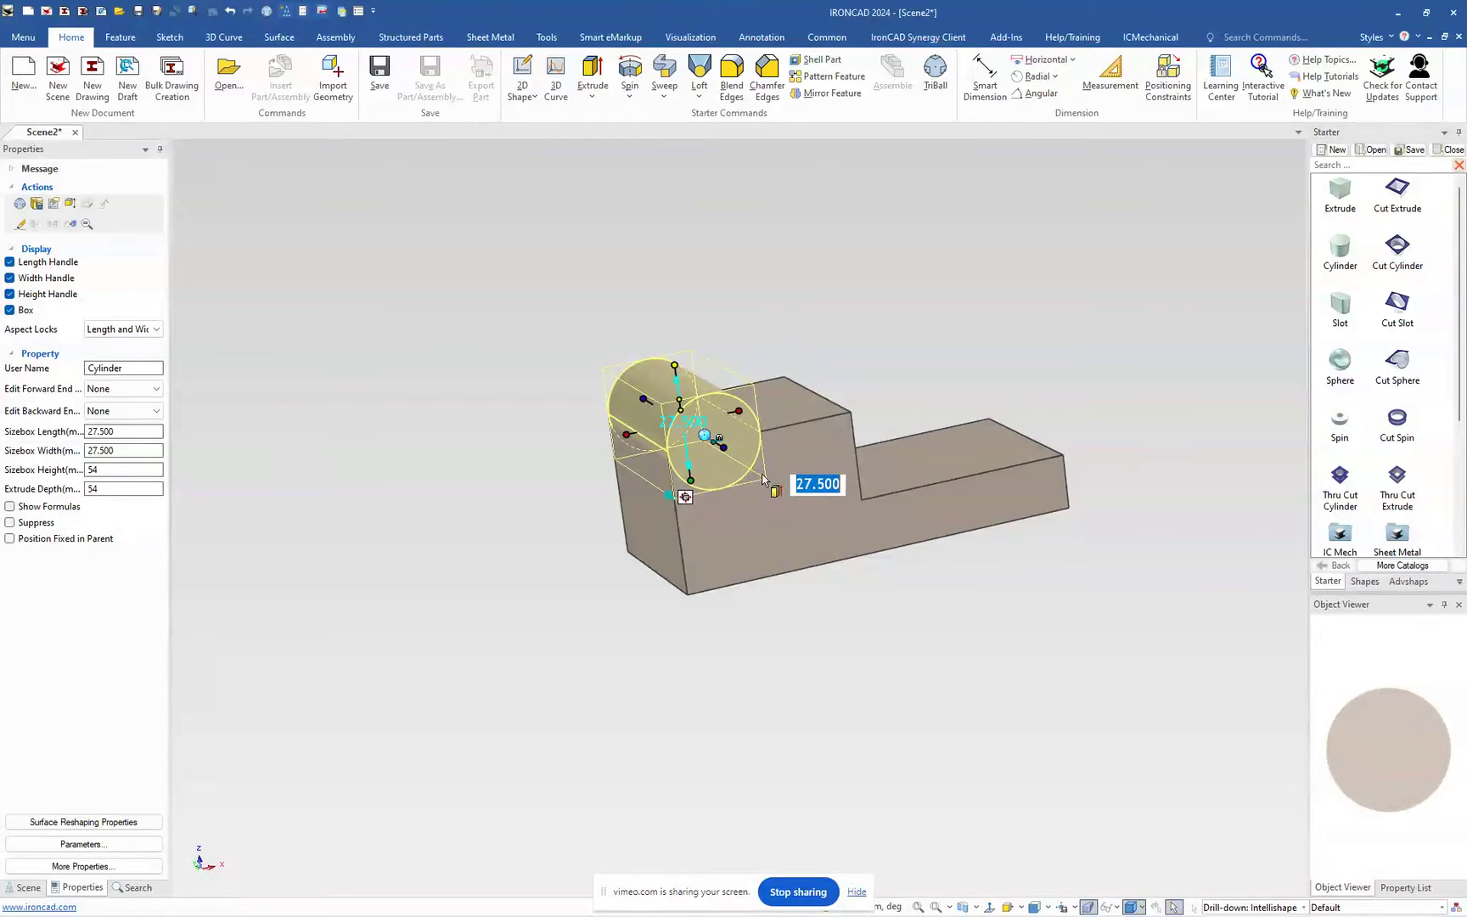
left_click_drag(761, 482, 754, 470)
key("F10")
left_click_drag(803, 422, 844, 399)
key("F10")
left_click(898, 342)
left_click(773, 380)
left_click(773, 380)
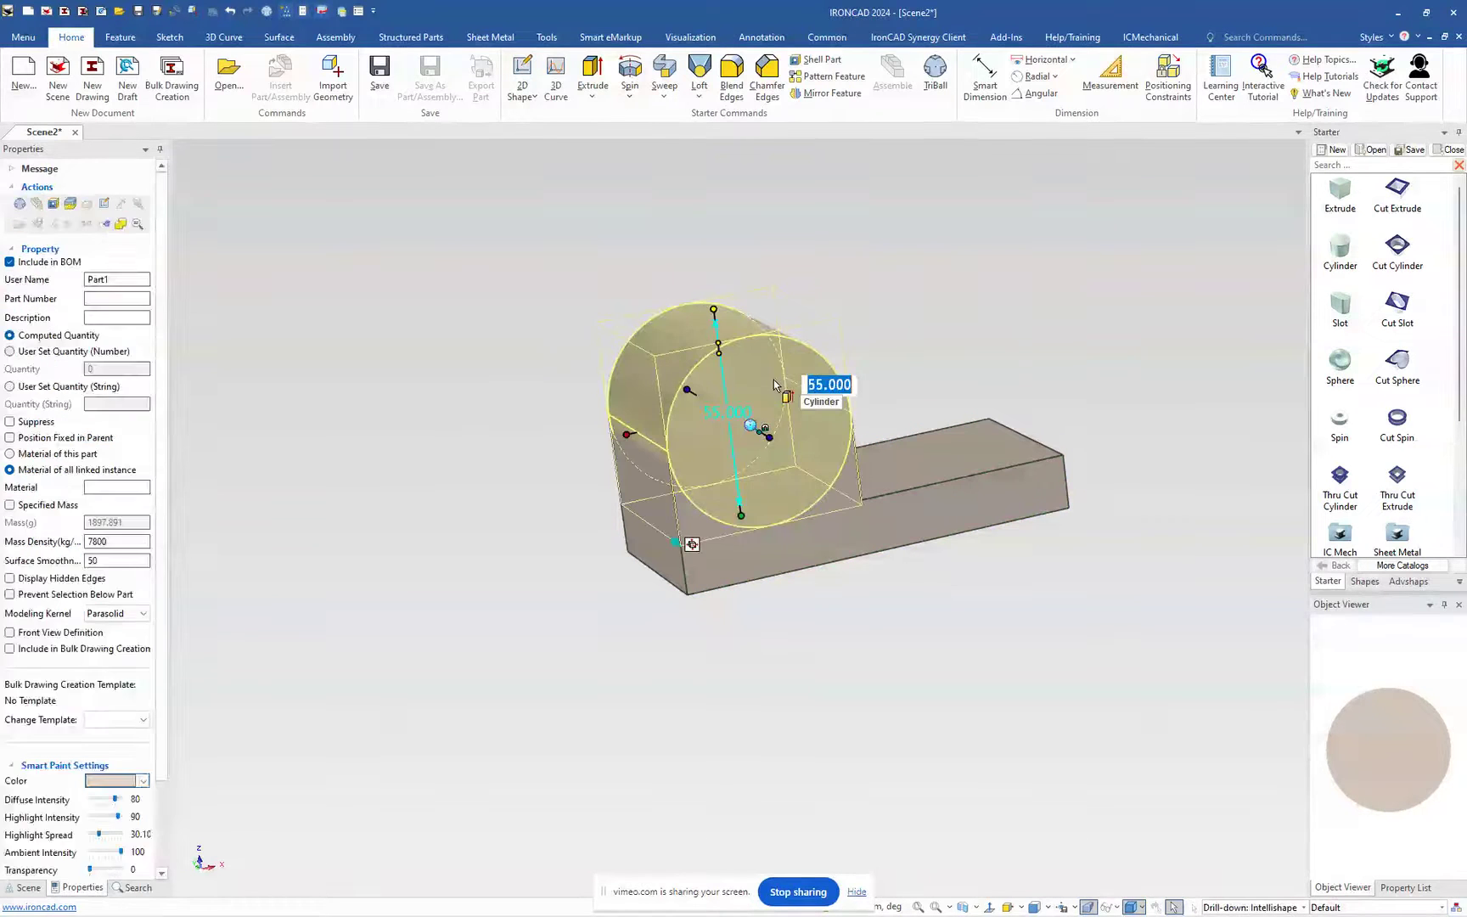
left_click(899, 318)
Step: Place a Thru Cut Cylinder at the centre of the rounded front face and set its diameter to 30 mm
scroll(764, 527, "up", 1)
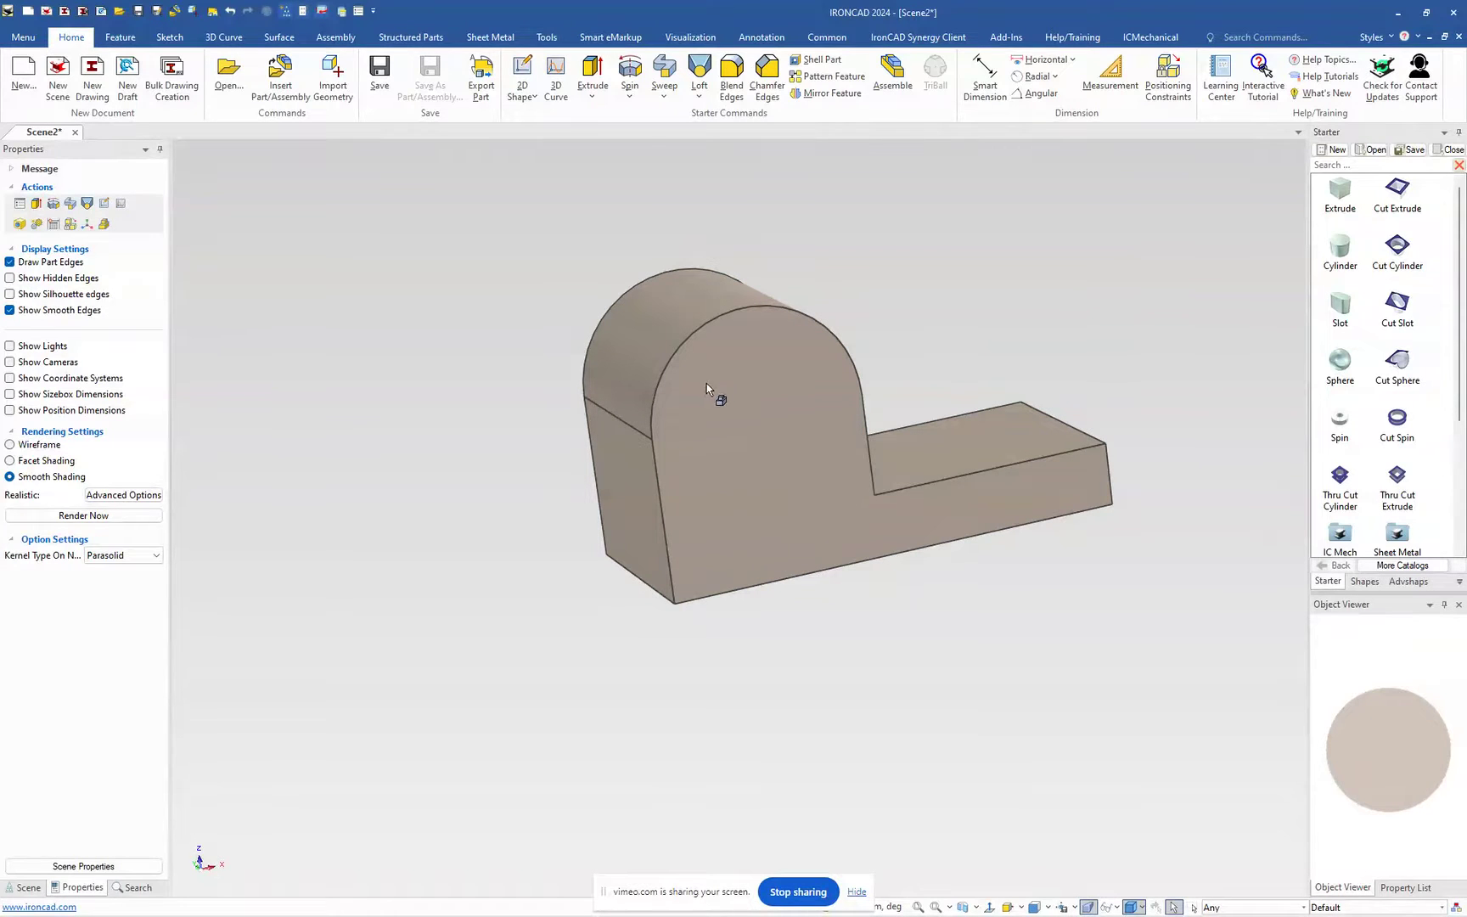
mouse_move(1399, 254)
left_mouse_down()
mouse_move(760, 416)
mouse_move(1403, 252)
left_mouse_up()
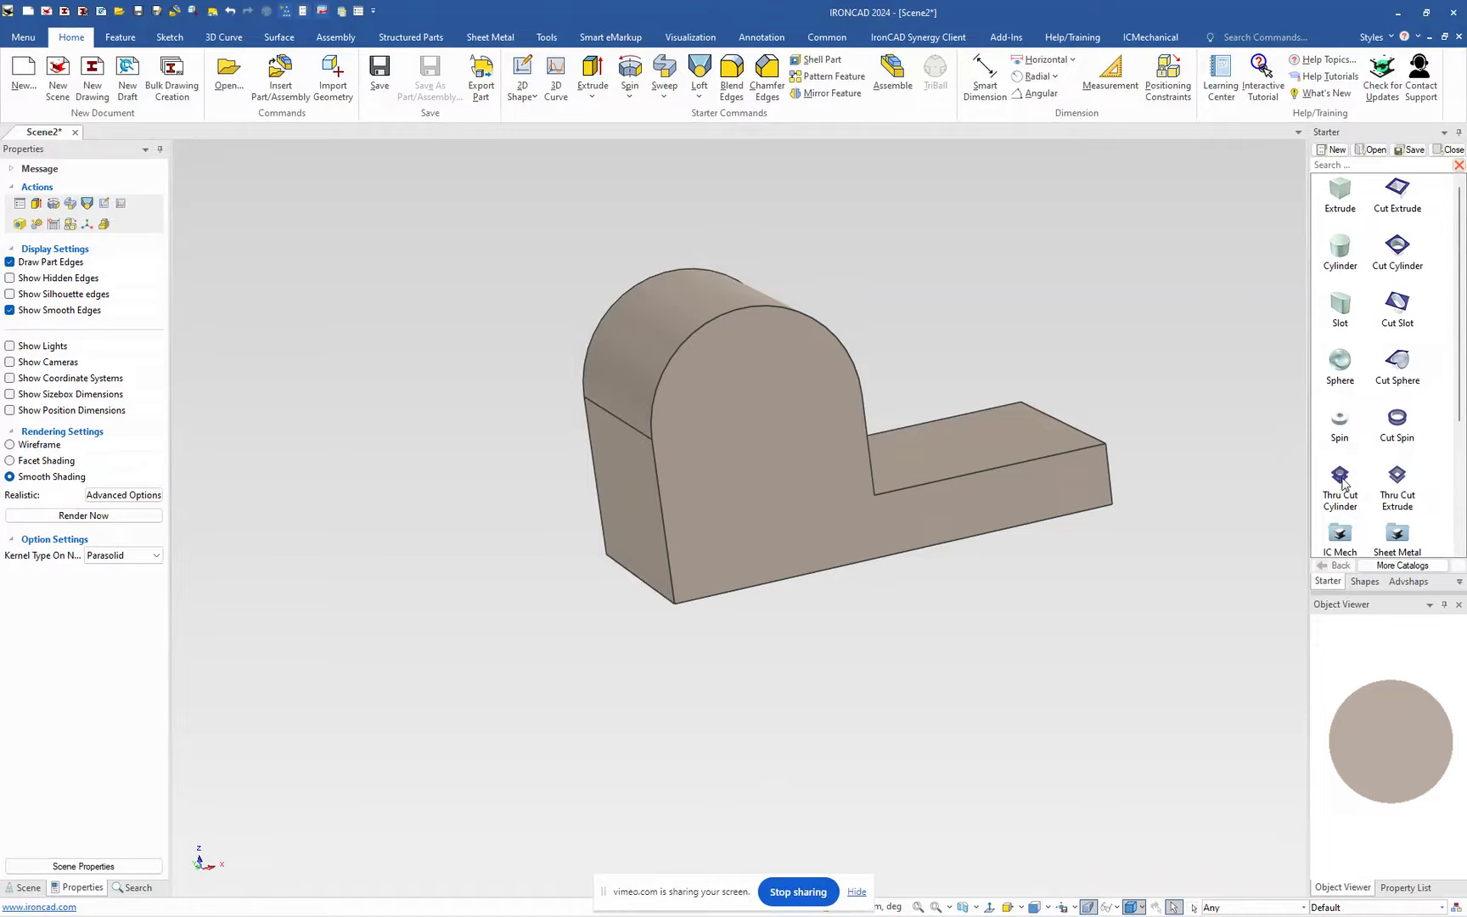
left_click_drag(1341, 481, 1027, 482)
left_click_drag(766, 416, 764, 420)
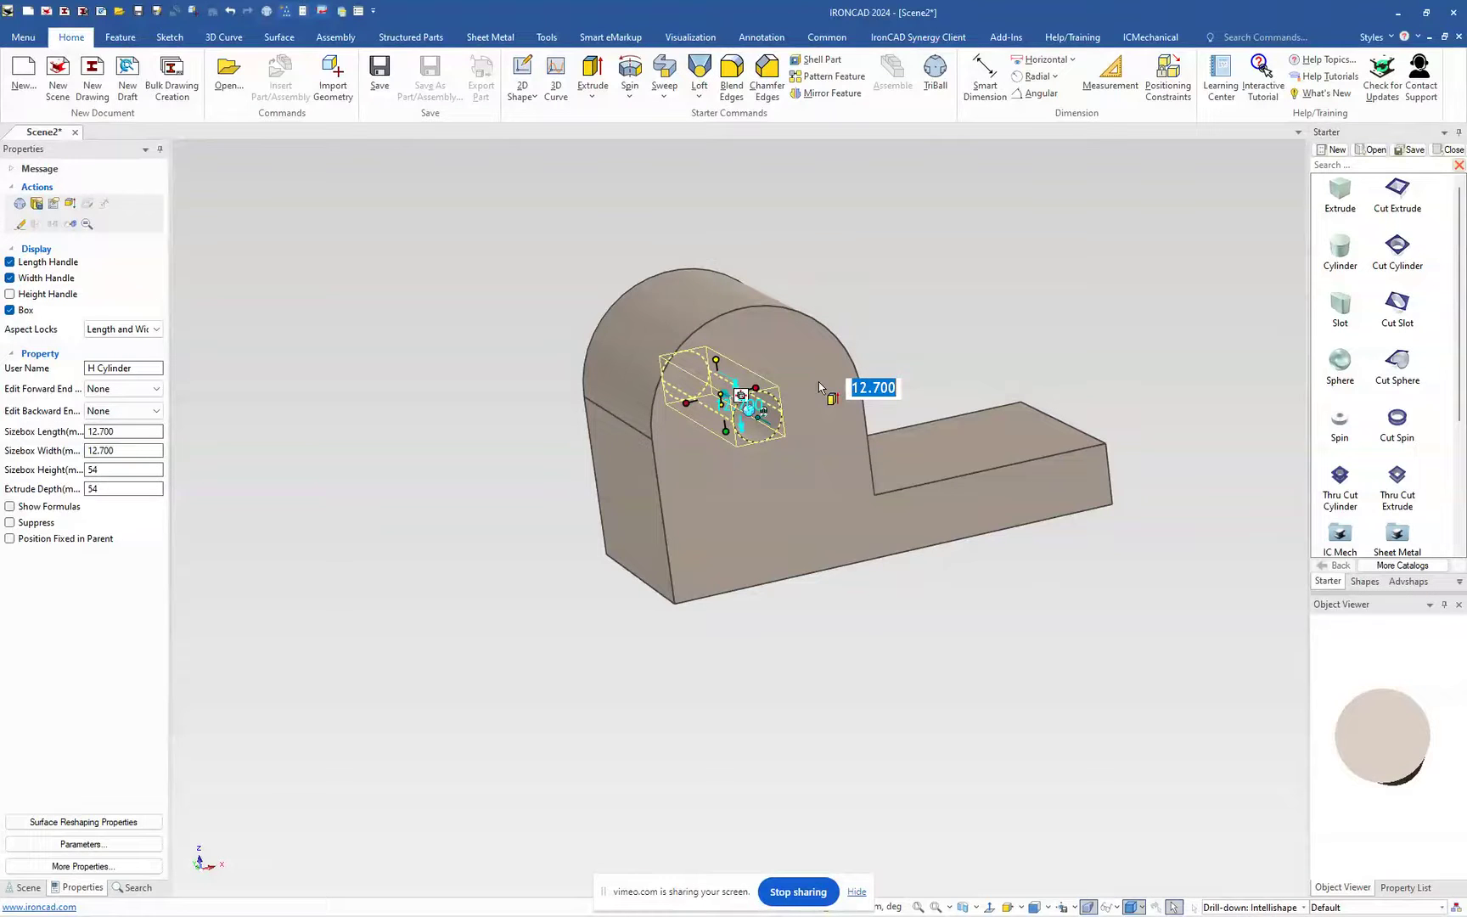
type("30")
key("Return")
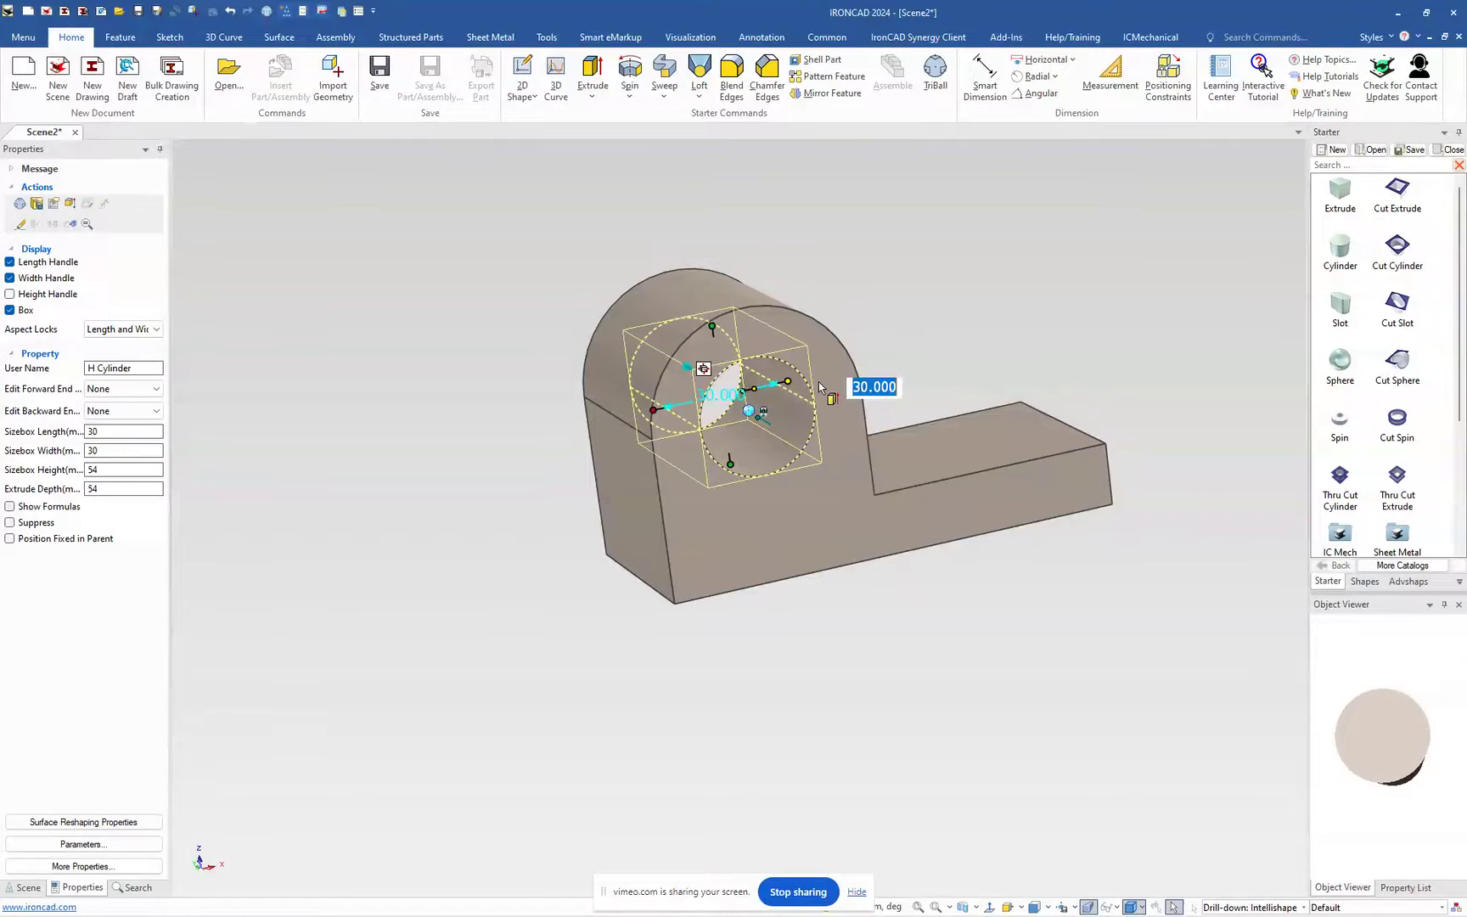
left_click(918, 319)
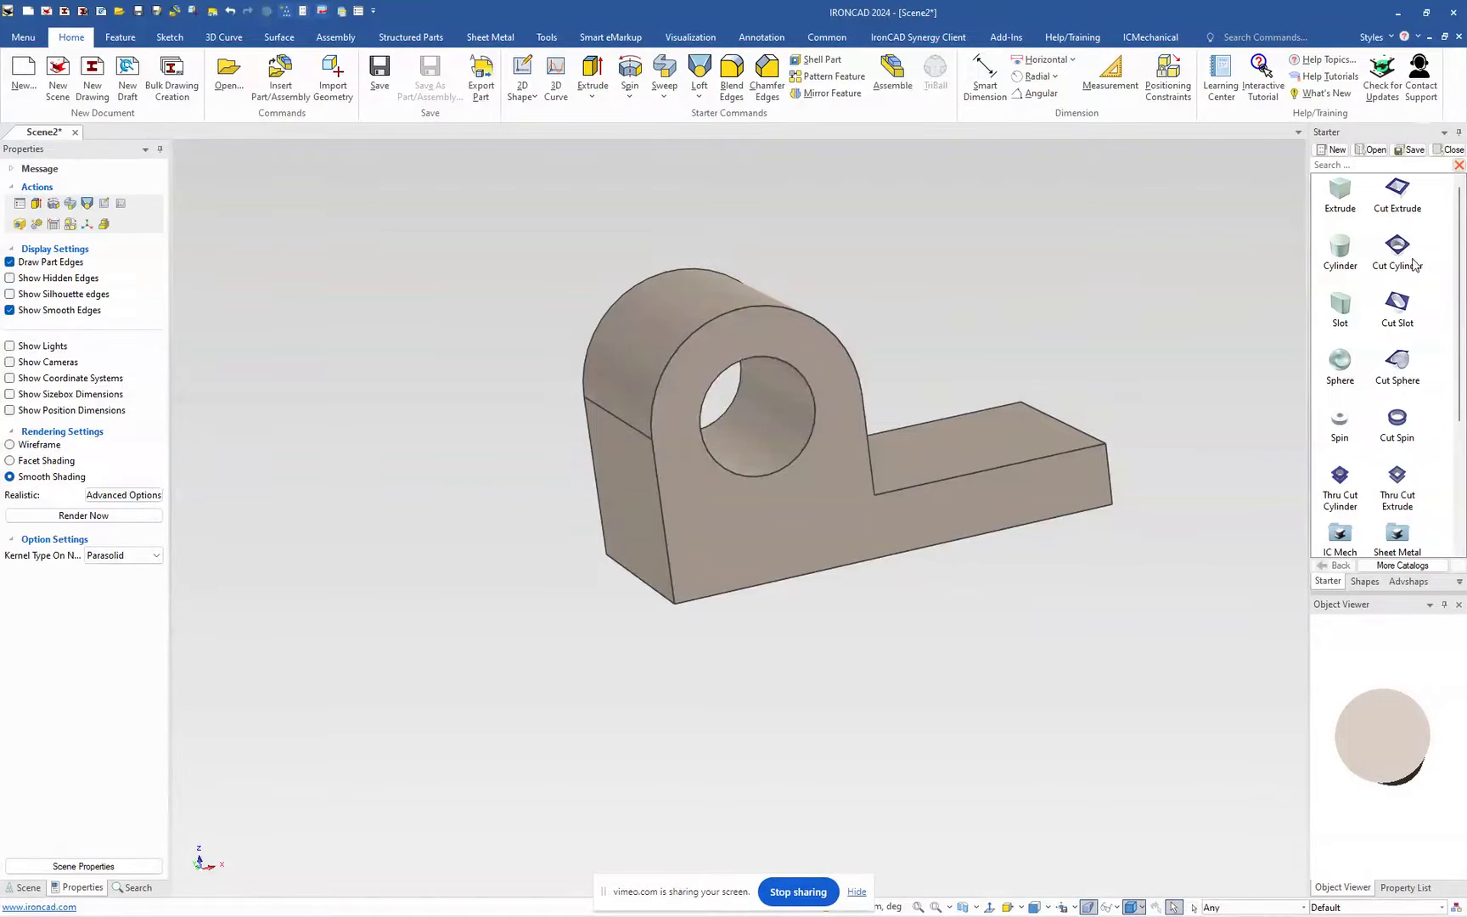
Step: Add a Cut Cylinder concentric with the through hole on the front face and set its diameter to 38 mm
left_click(793, 465)
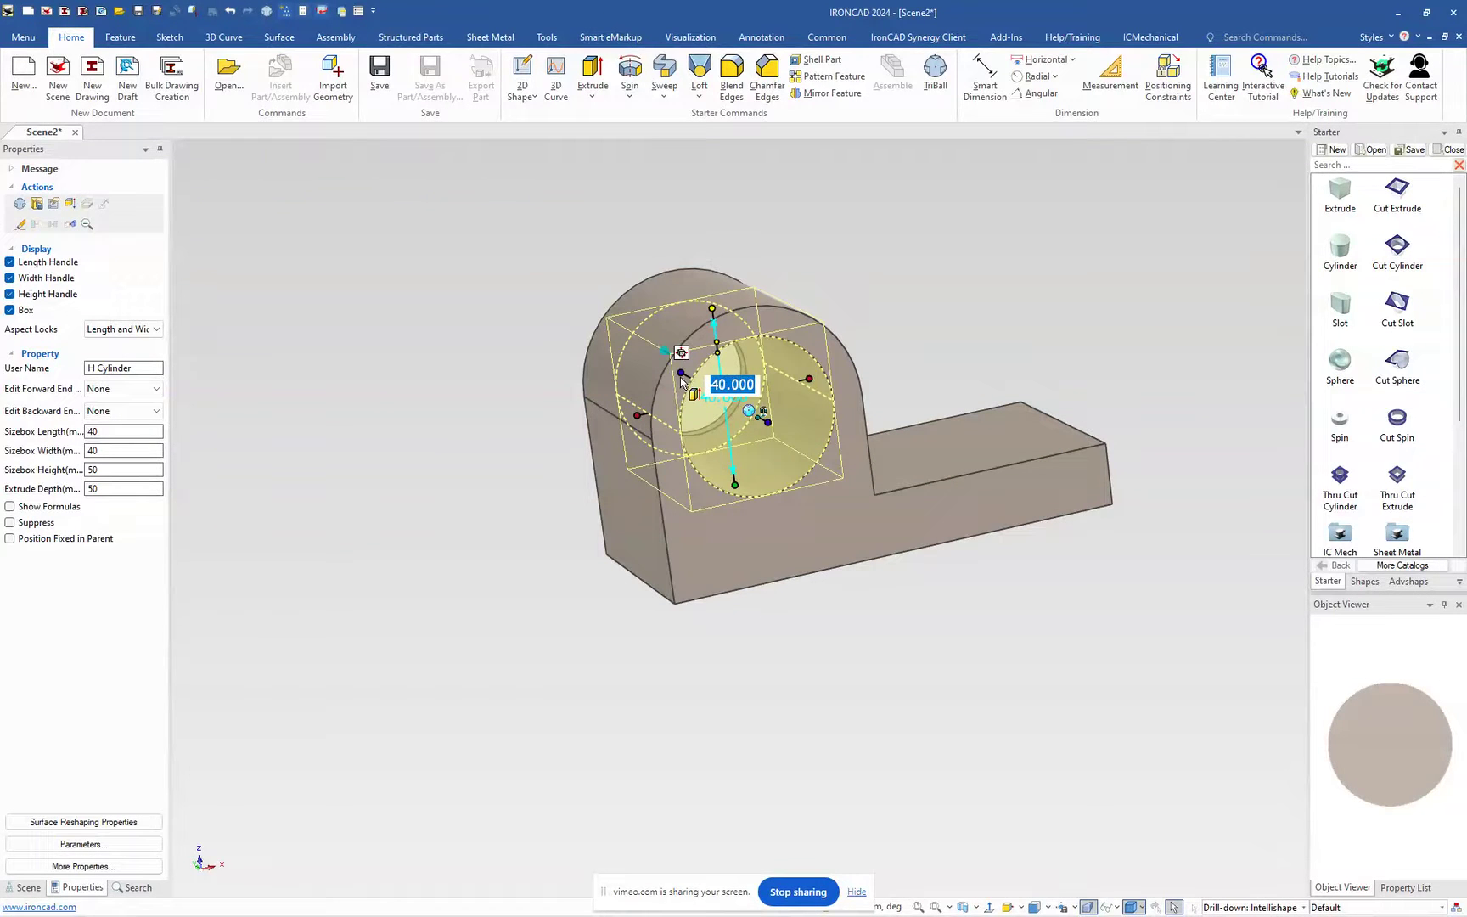
type("38")
key("Return")
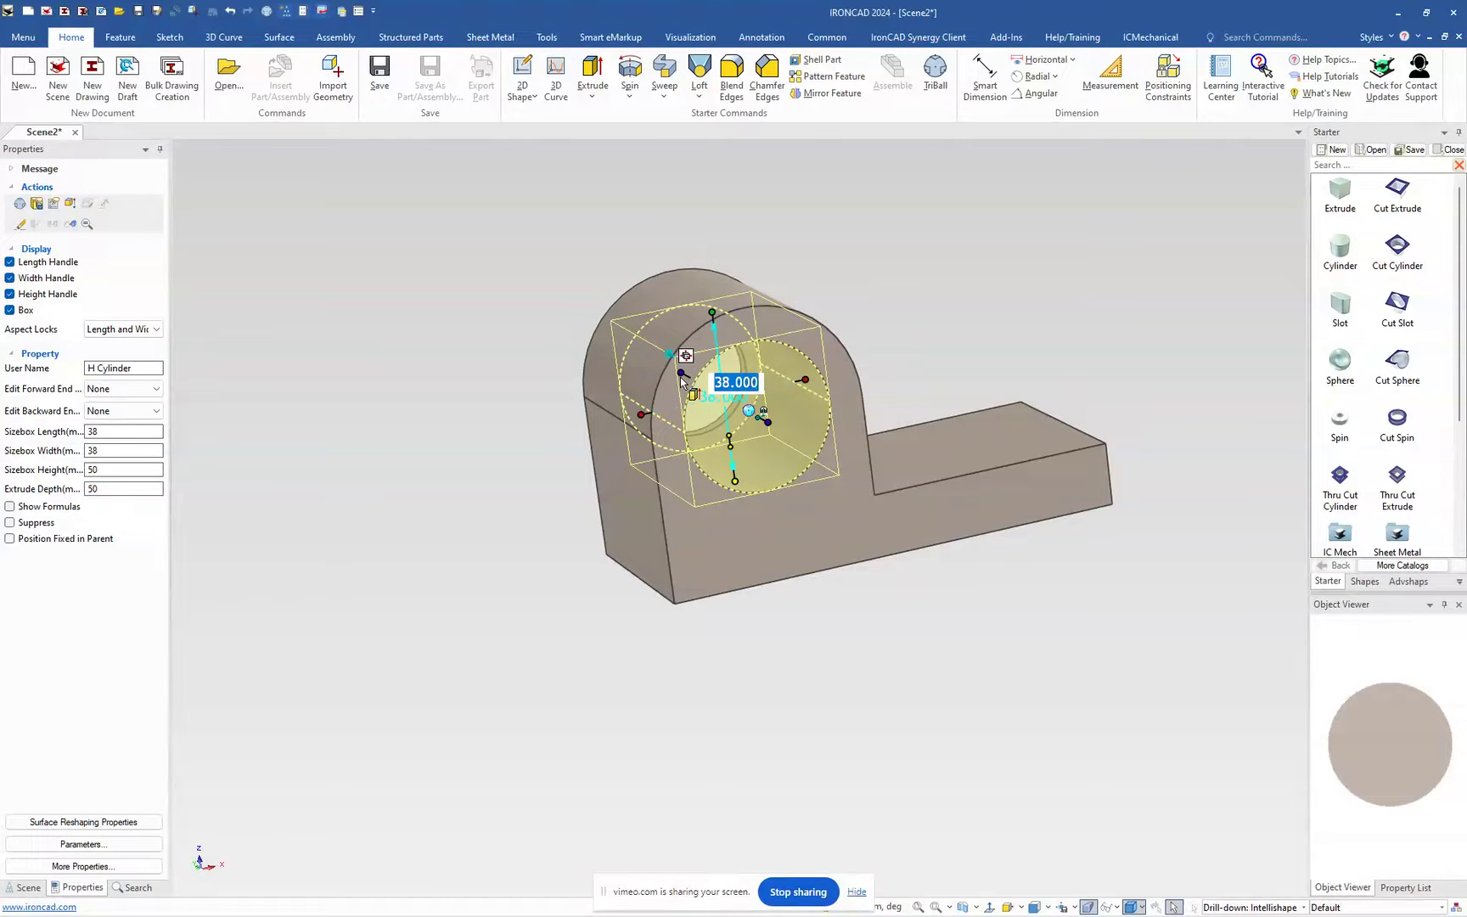
type("4")
key("Tab")
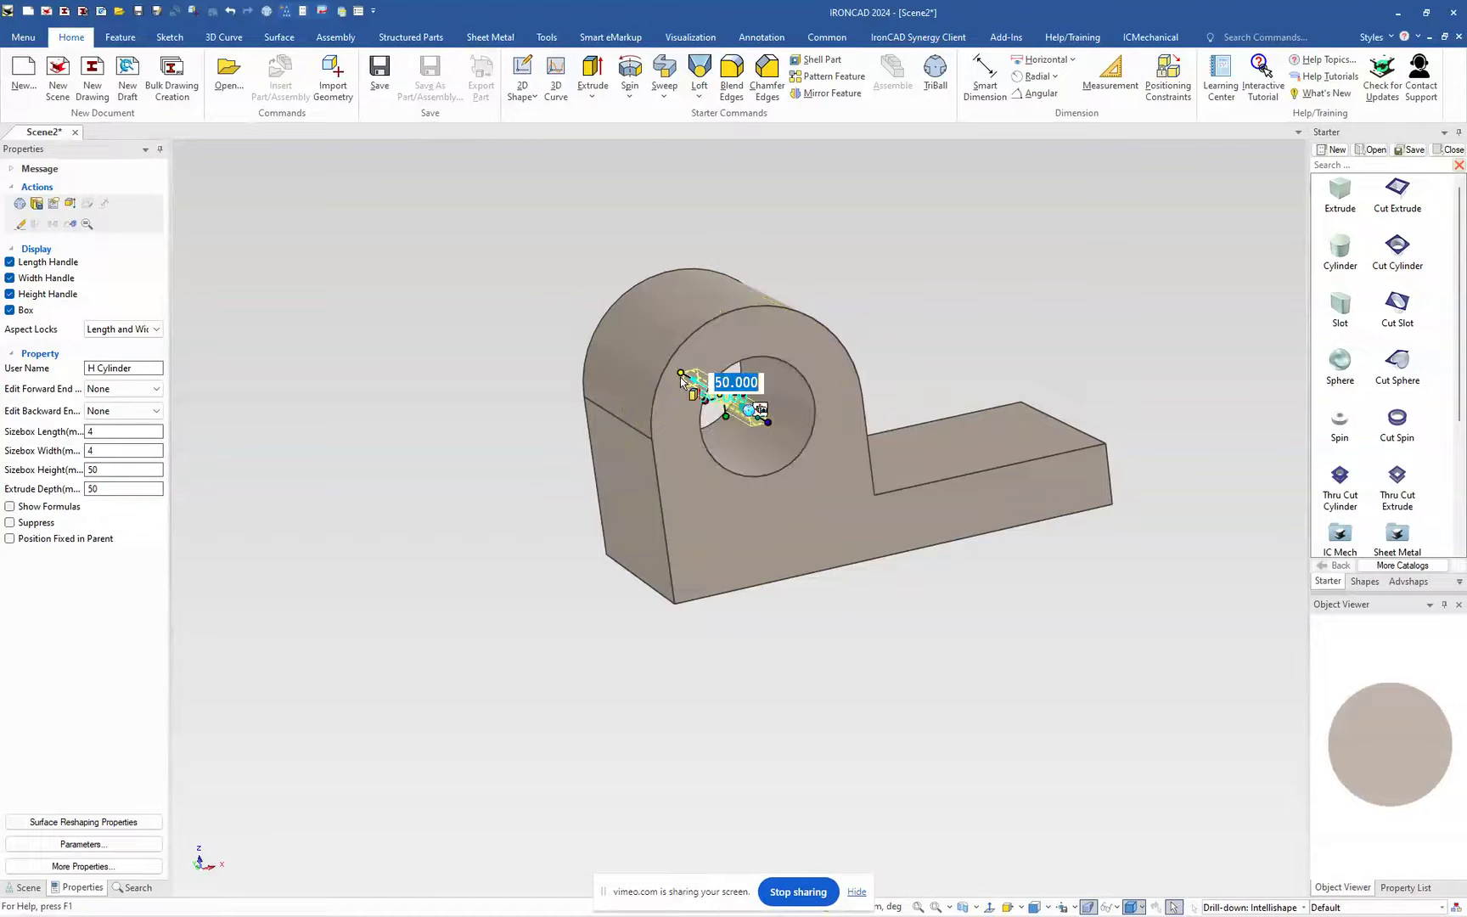
key("Escape")
key("ctrl+z")
Step: Set the depth of the 38 mm counterbore to 4 mm
left_click(682, 372)
type("4")
key("Tab")
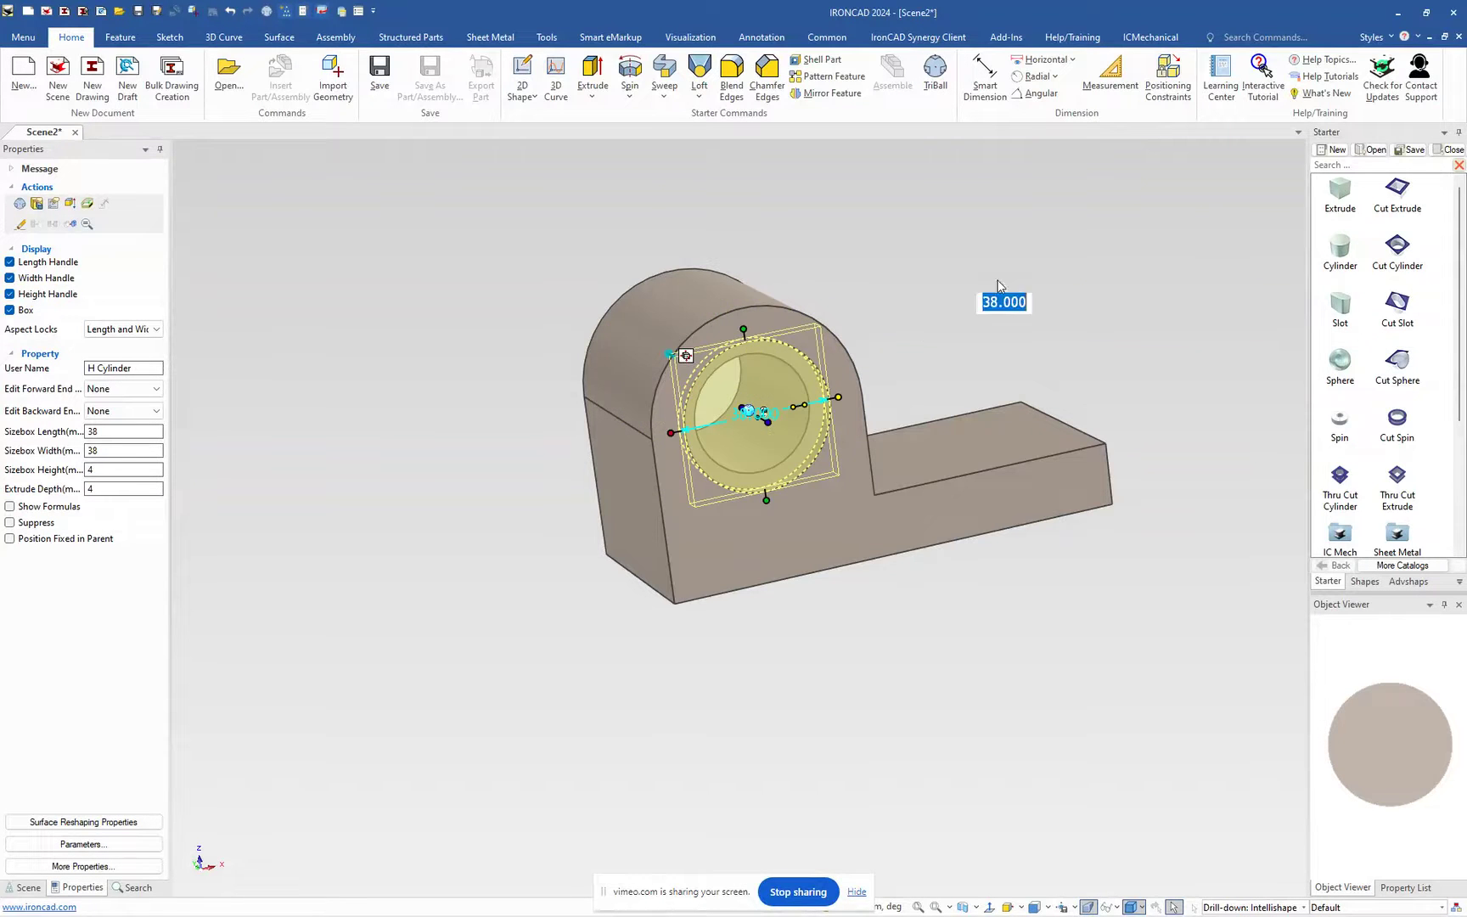
key("Escape")
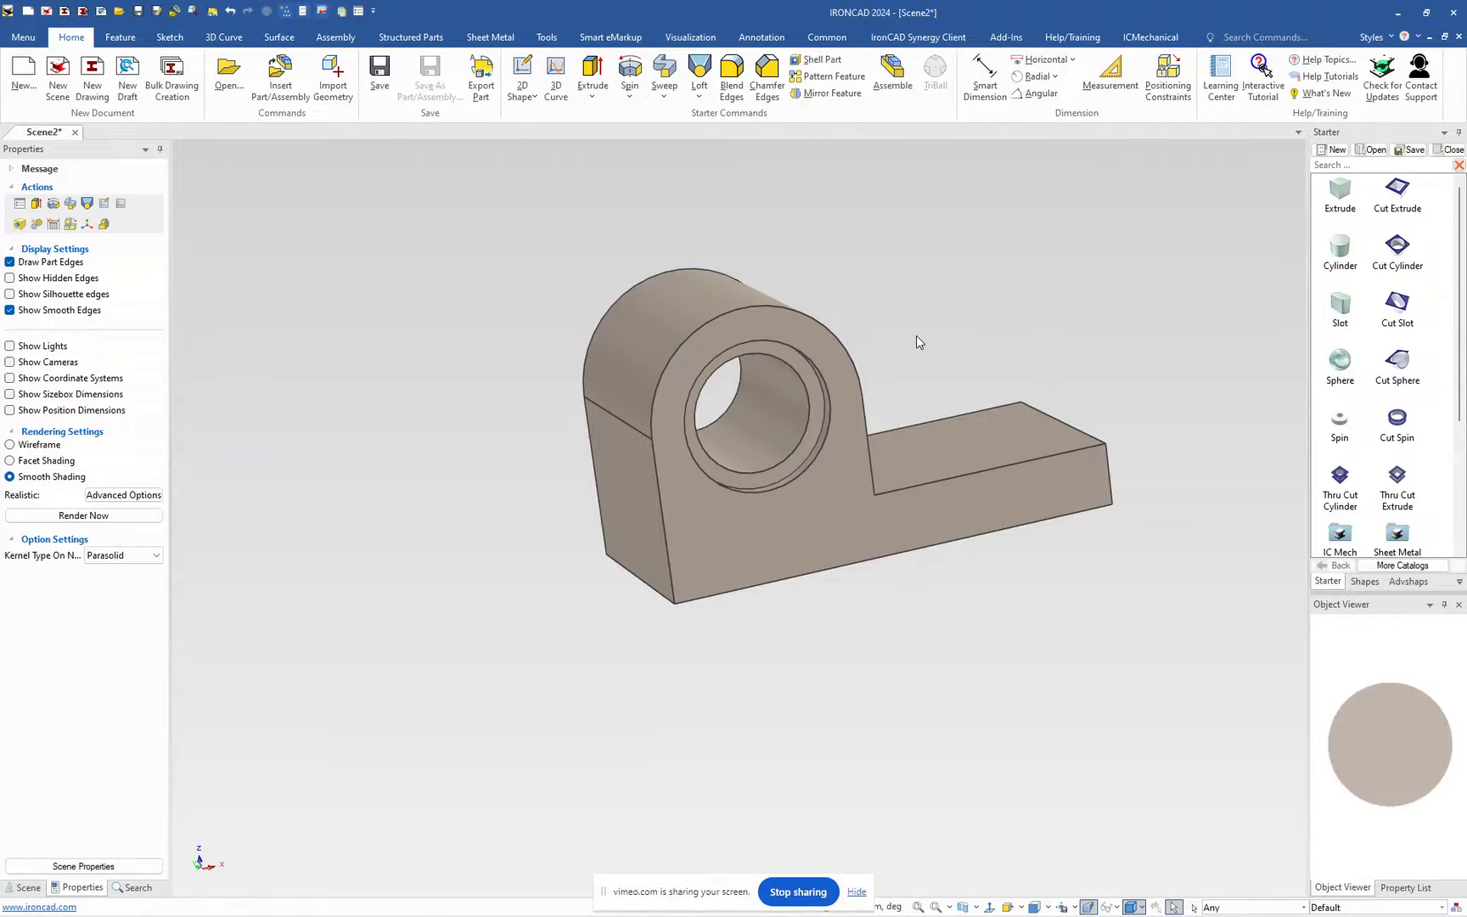
Step: Detach the TriBall from the counterbore, reposition it at the middle of the upper block's end face, and mirror the counterbore to the opposite side
mouse_move(872, 462)
middle_mouse_down()
mouse_move(959, 478)
mouse_move(900, 491)
mouse_move(868, 469)
middle_mouse_up()
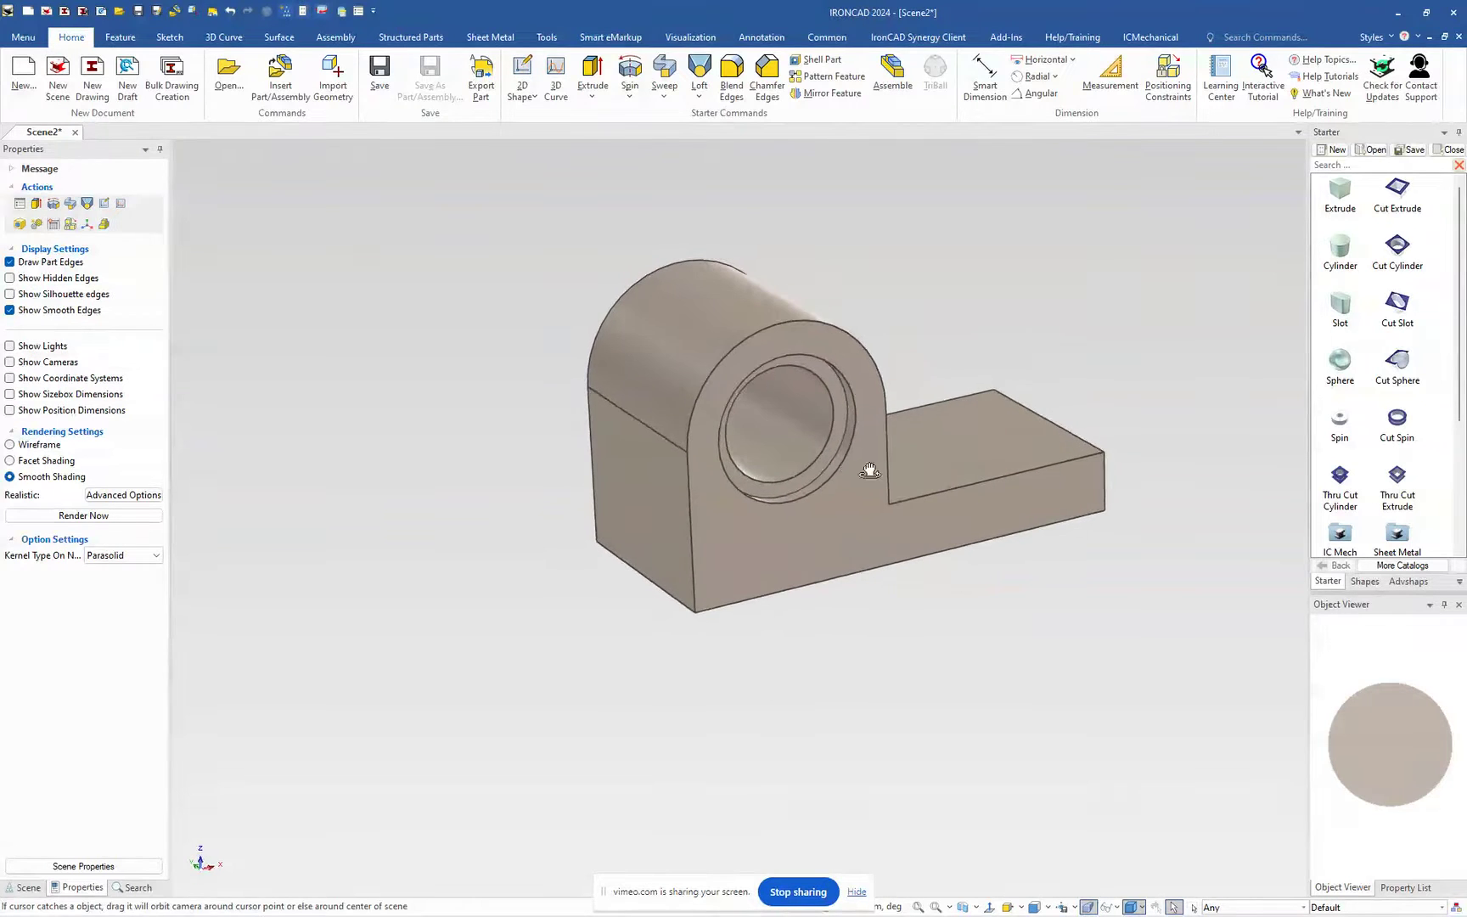
left_click(836, 448)
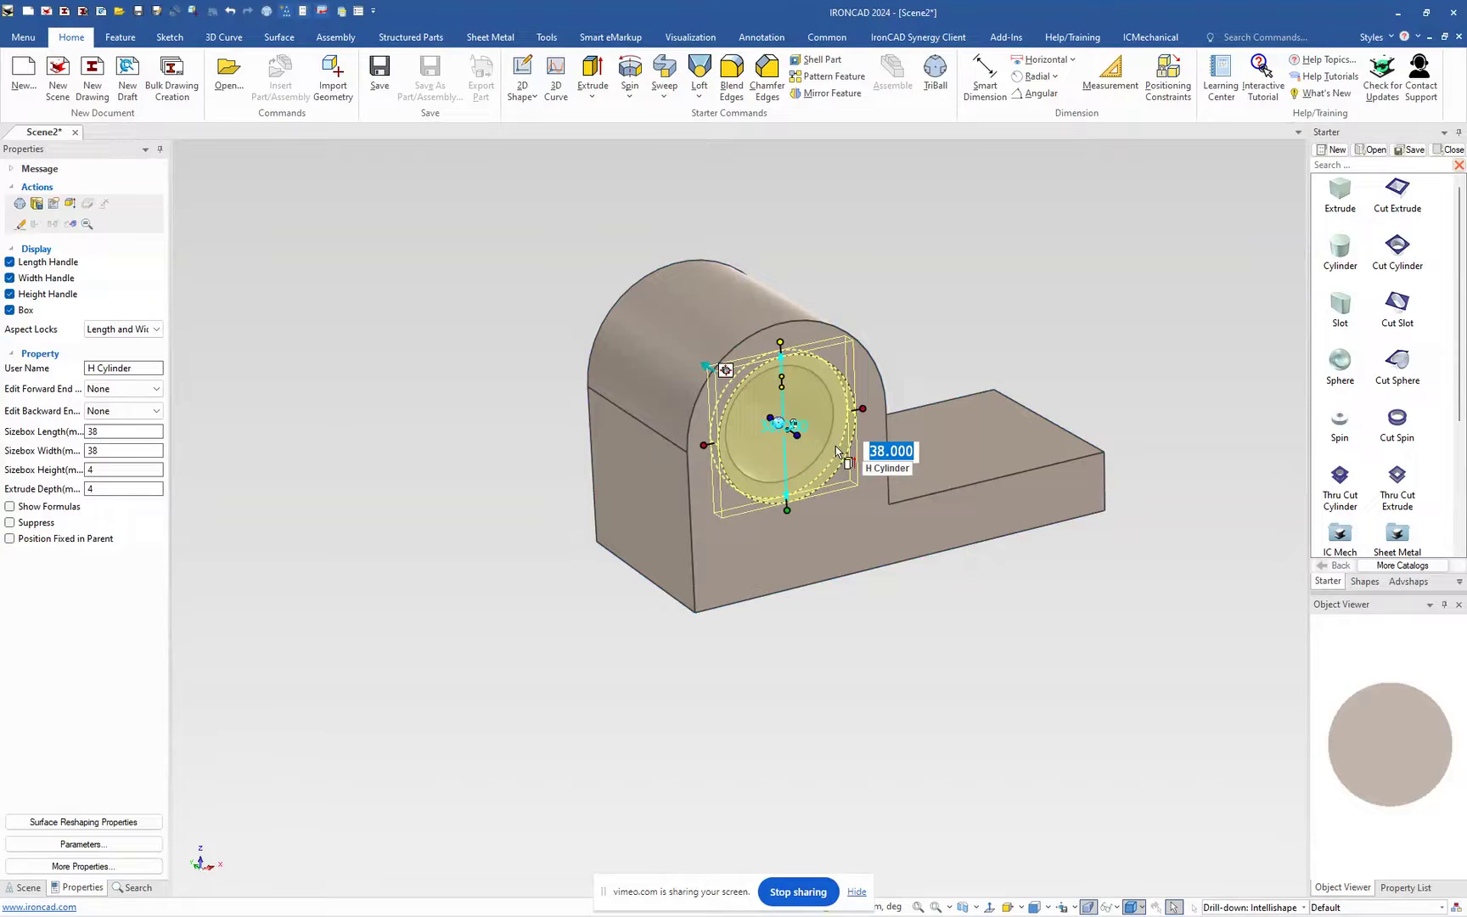
key("F10")
key("space")
left_click_drag(788, 430, 645, 422)
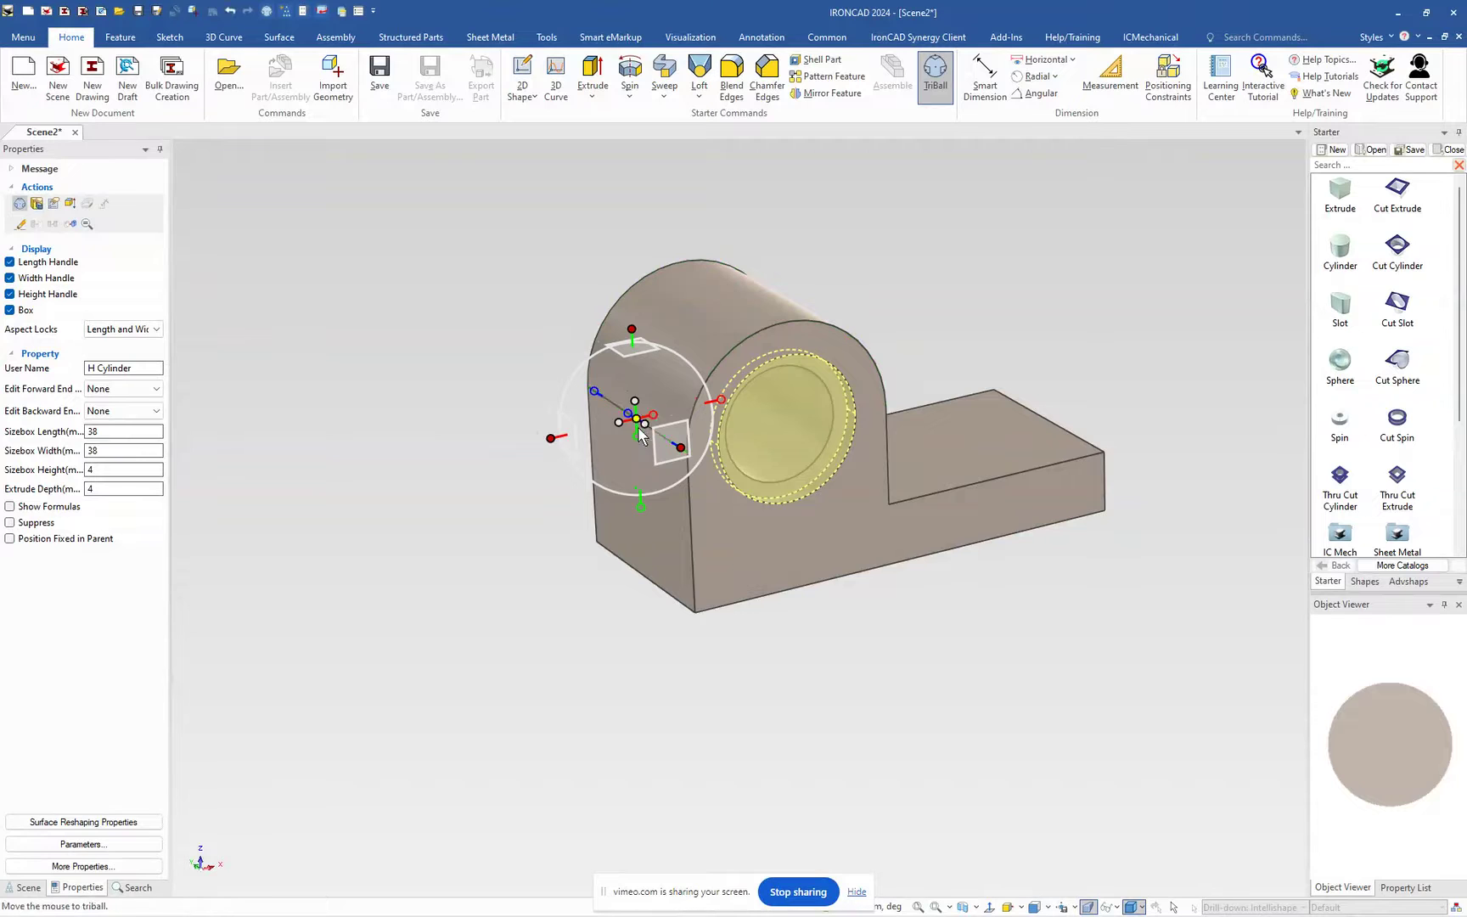
key("space")
right_click(644, 428)
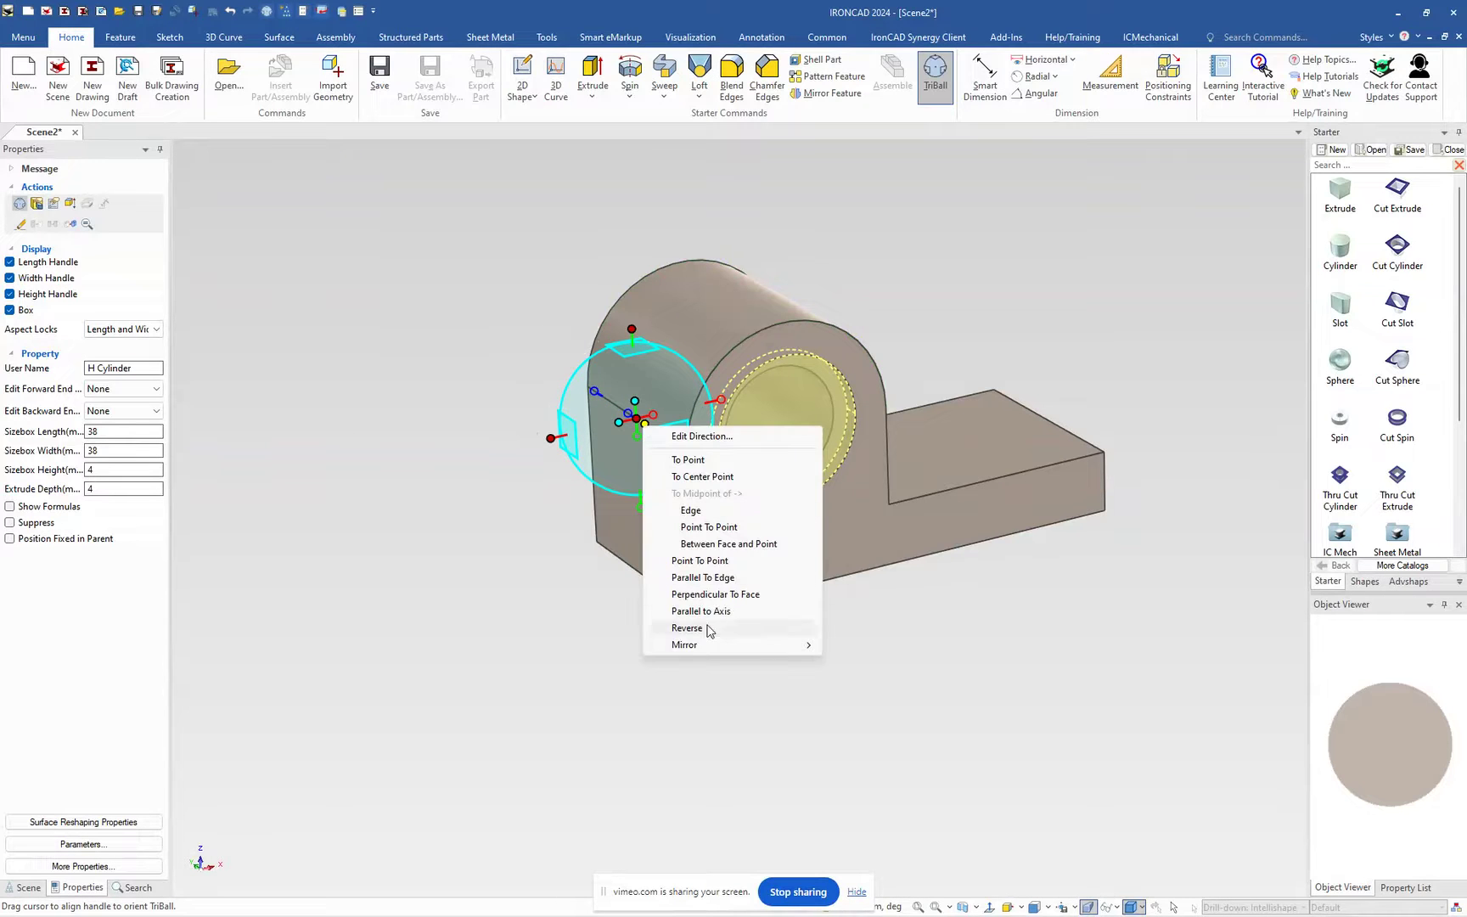
mouse_move(721, 644)
left_click(856, 678)
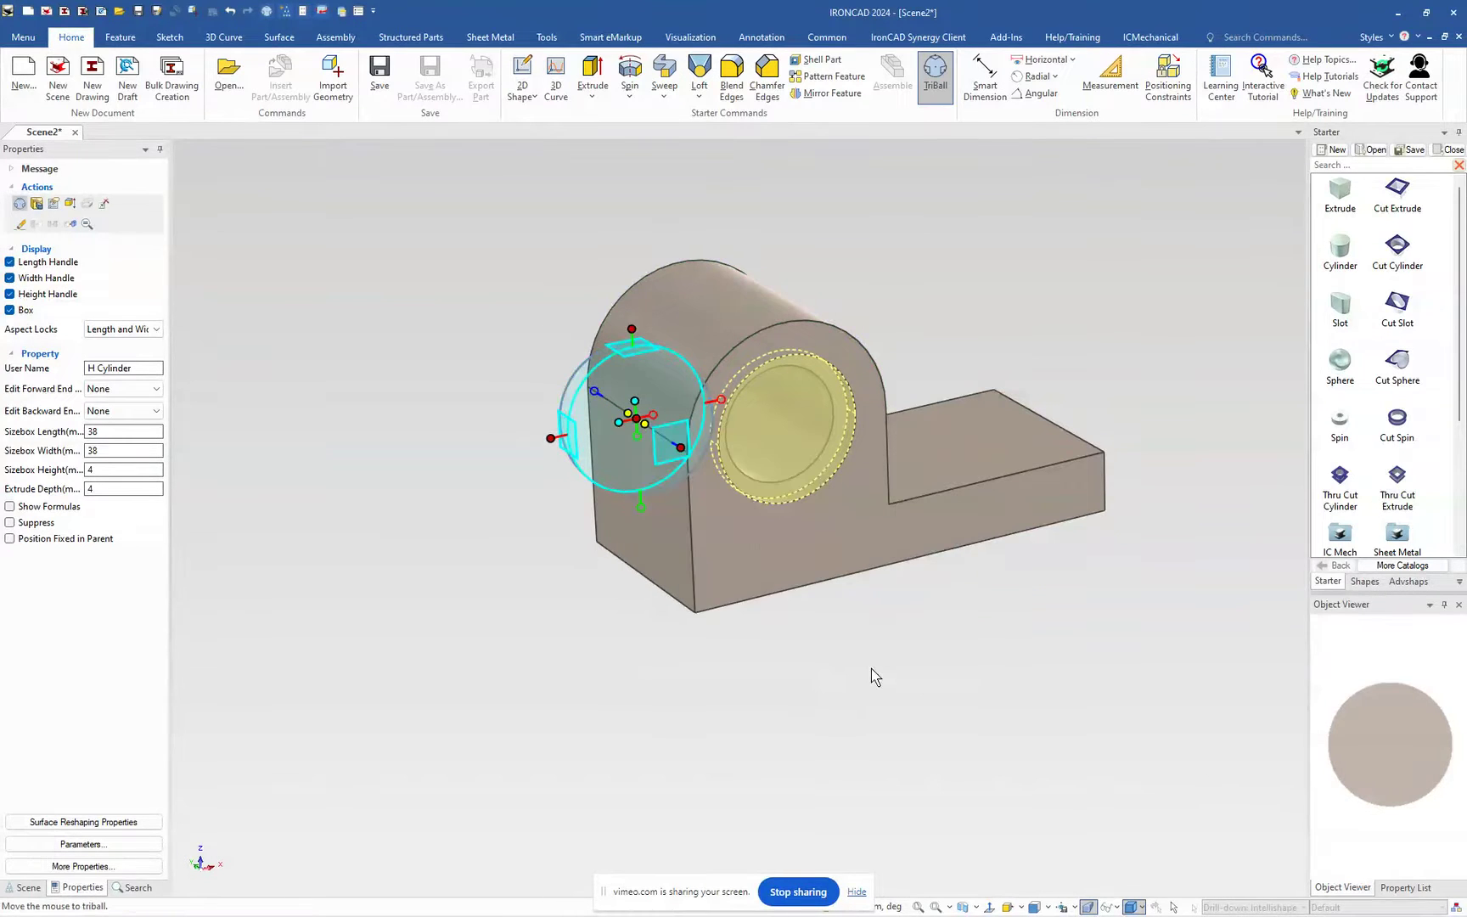
left_click(765, 668)
middle_click_drag(766, 668, 811, 676)
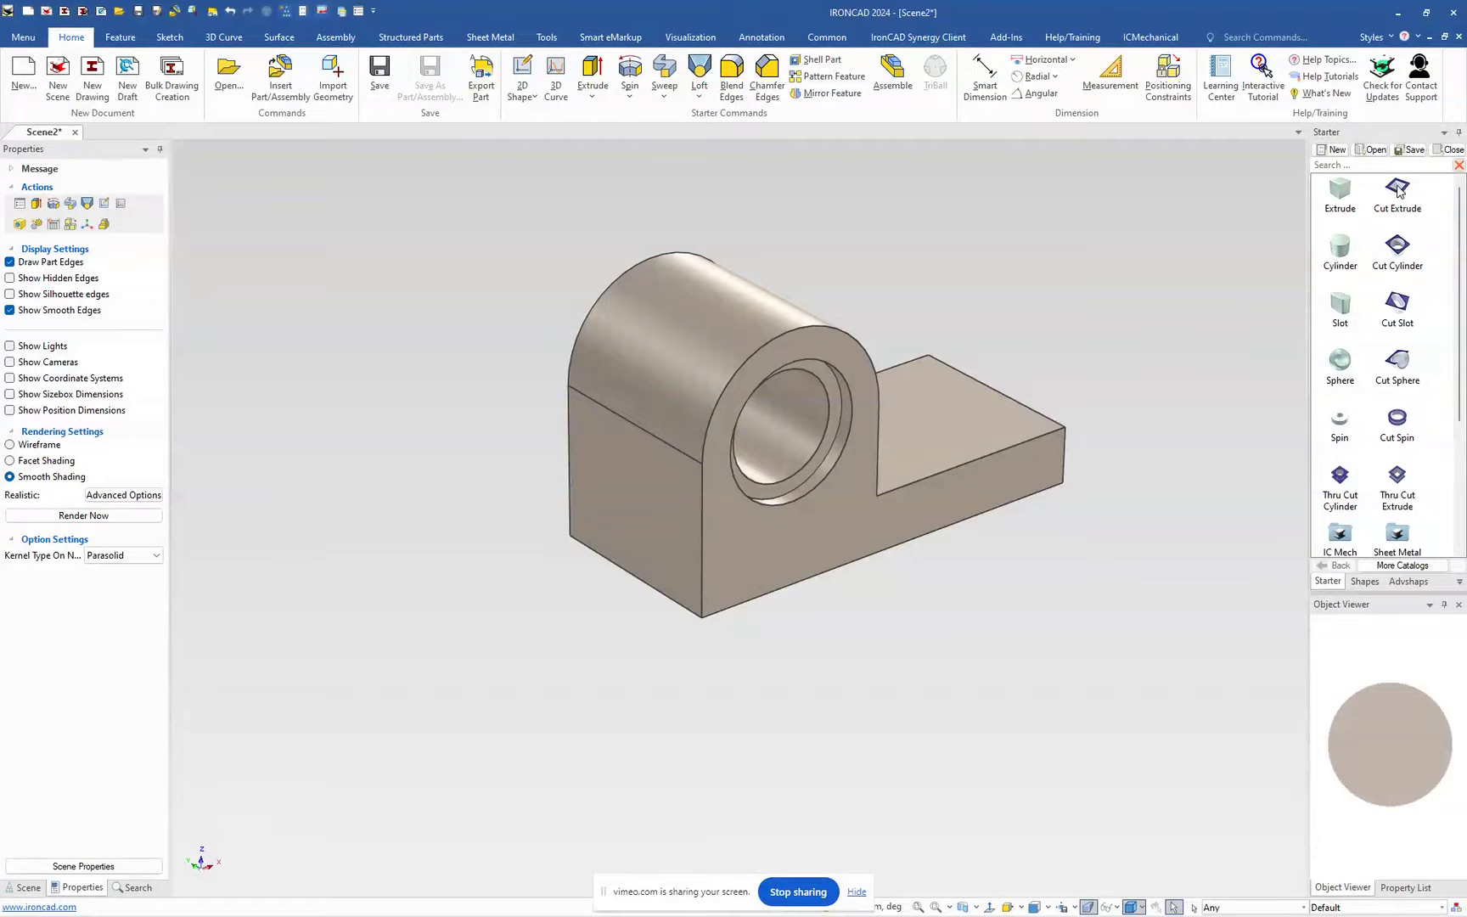
Step: Place a Cut Extrude block on the upper block's face above the base and set its symmetric length to 54-28 mm
middle_click_drag(1084, 708, 871, 721)
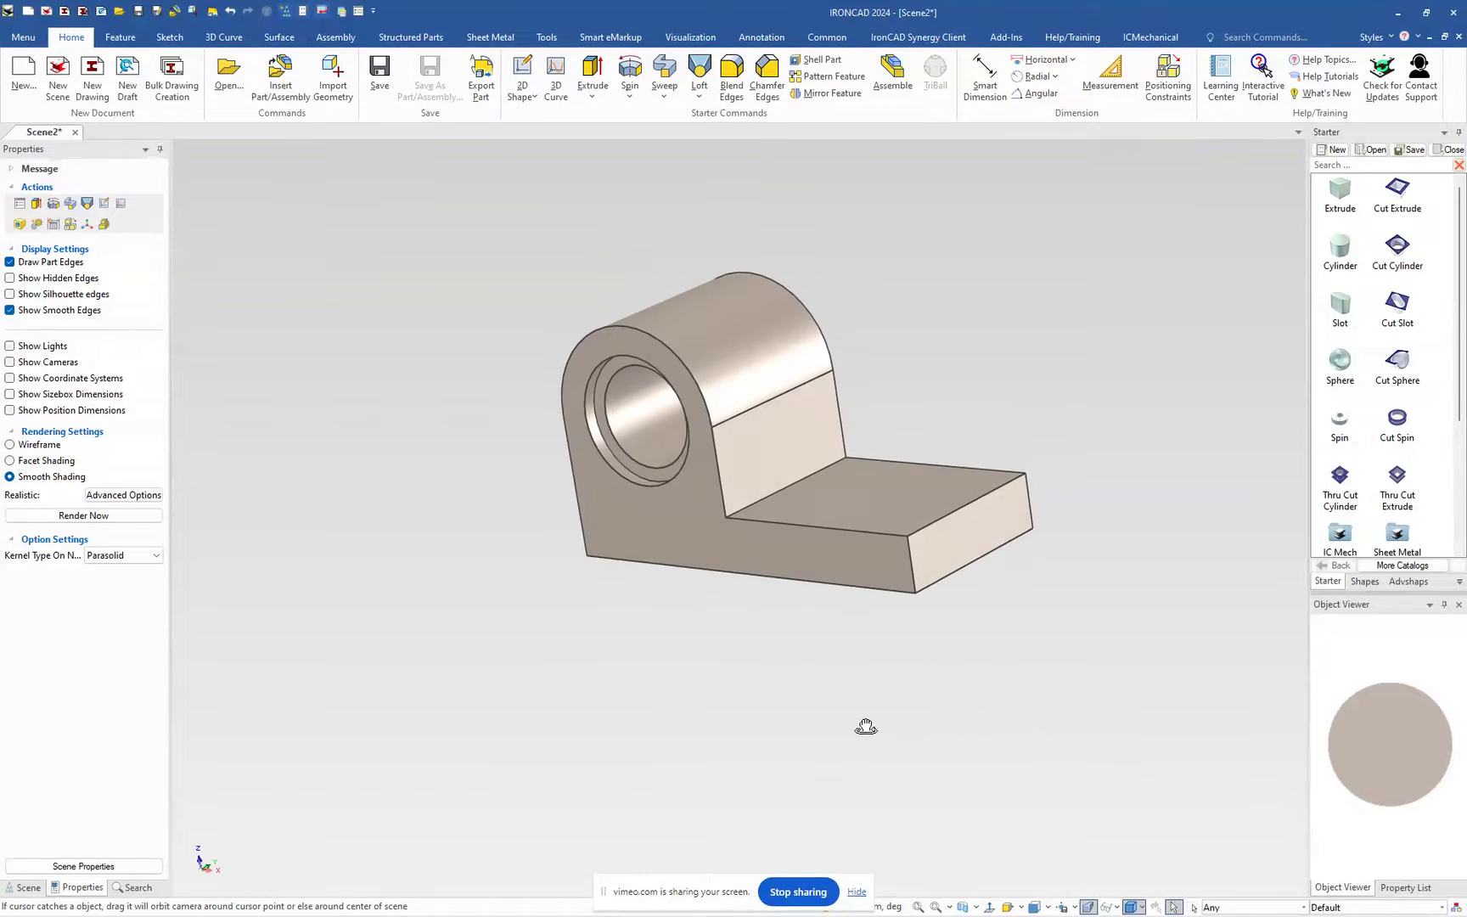
left_click_drag(1399, 196, 1354, 209)
left_click_drag(1024, 437, 780, 446)
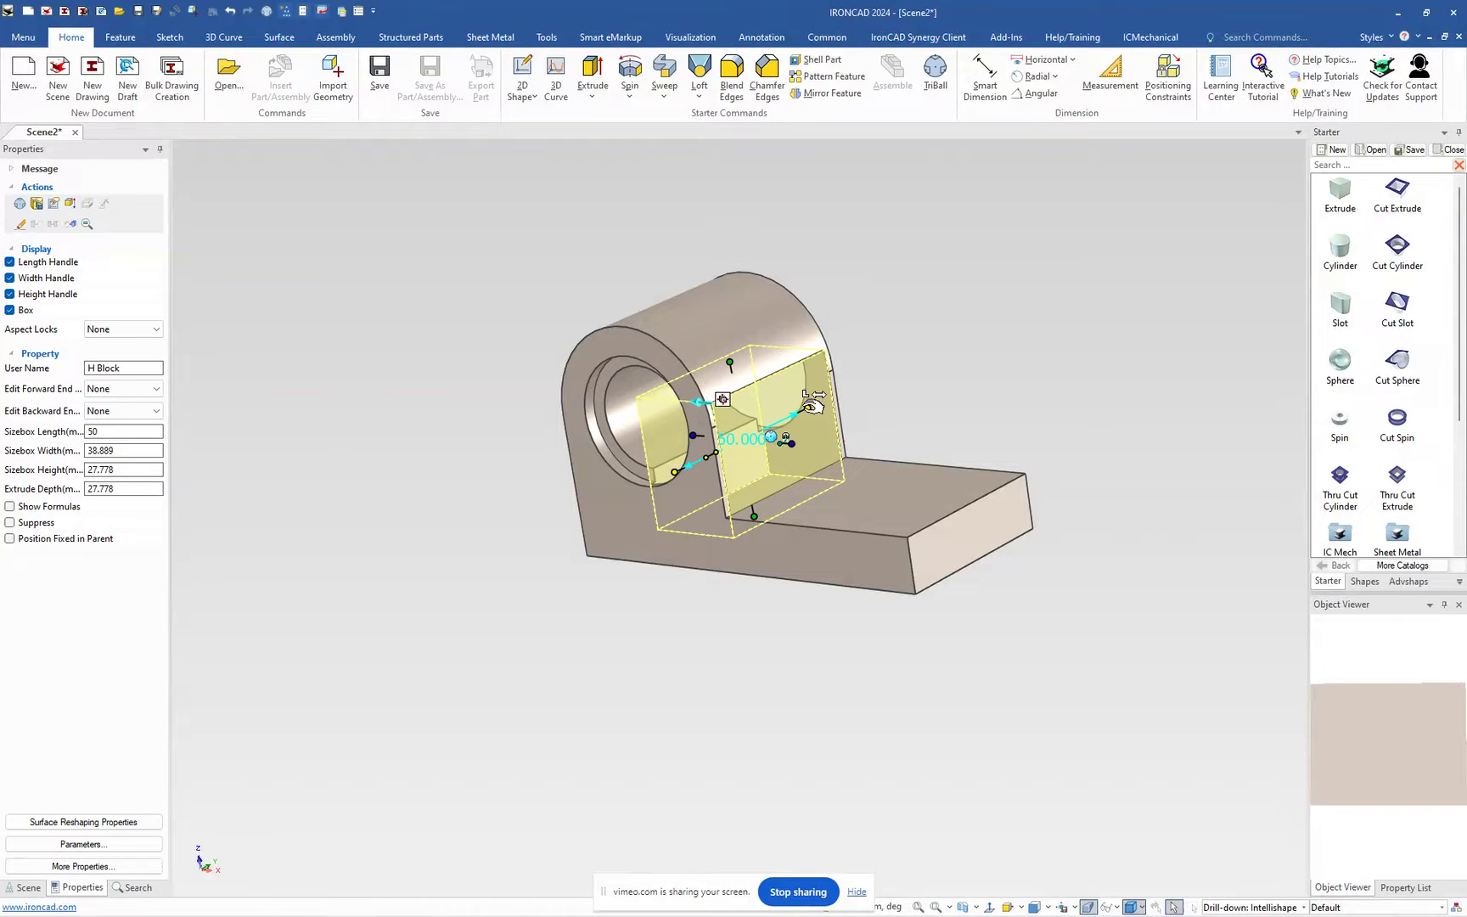
left_click_drag(811, 407, 843, 423)
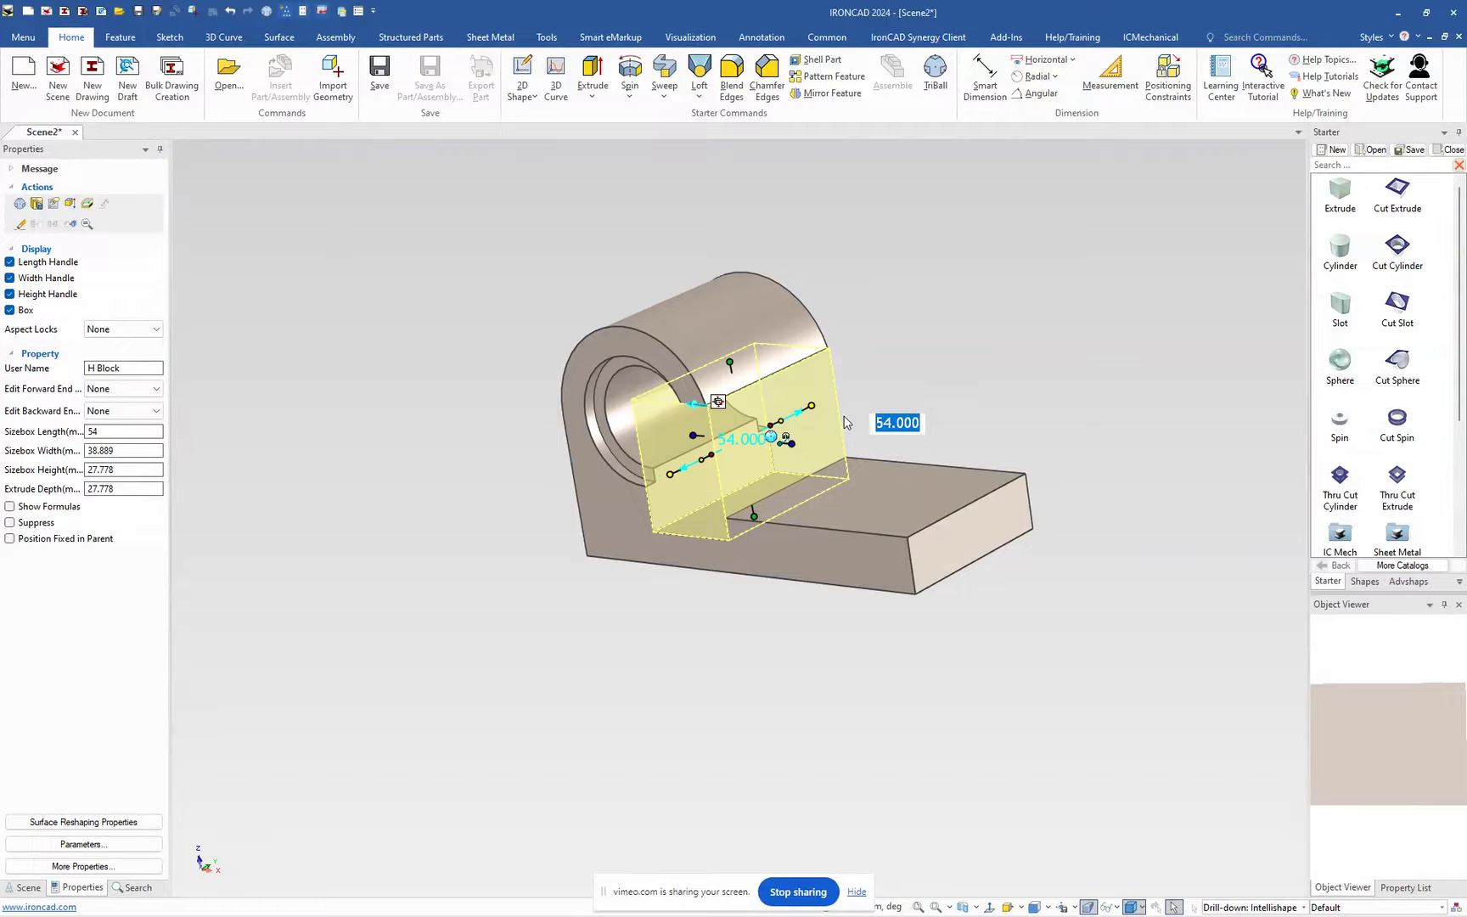
key("End")
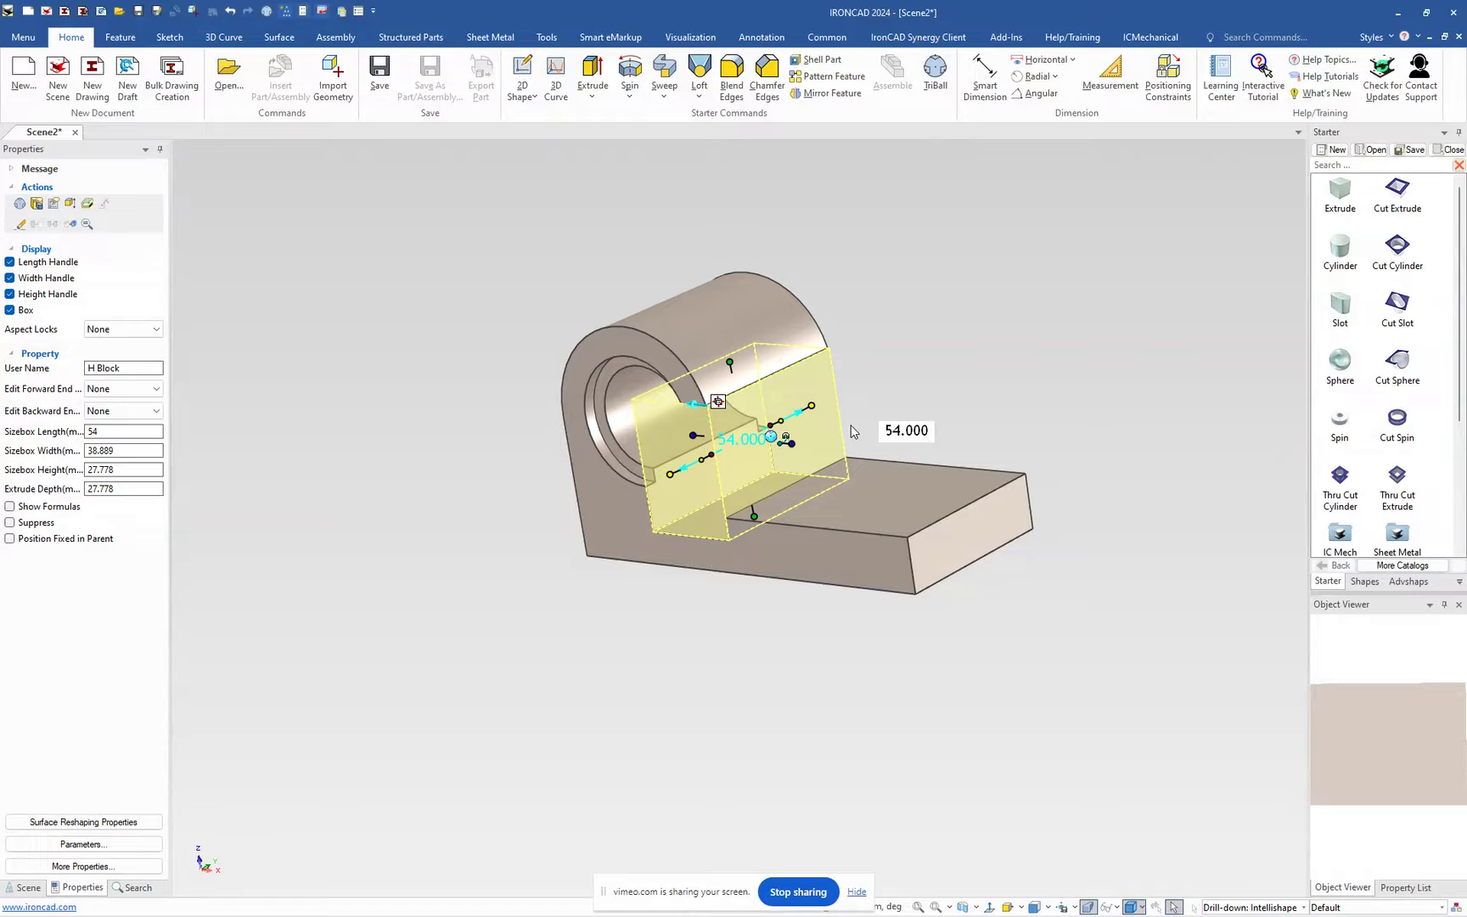
type("-28")
key("Tab")
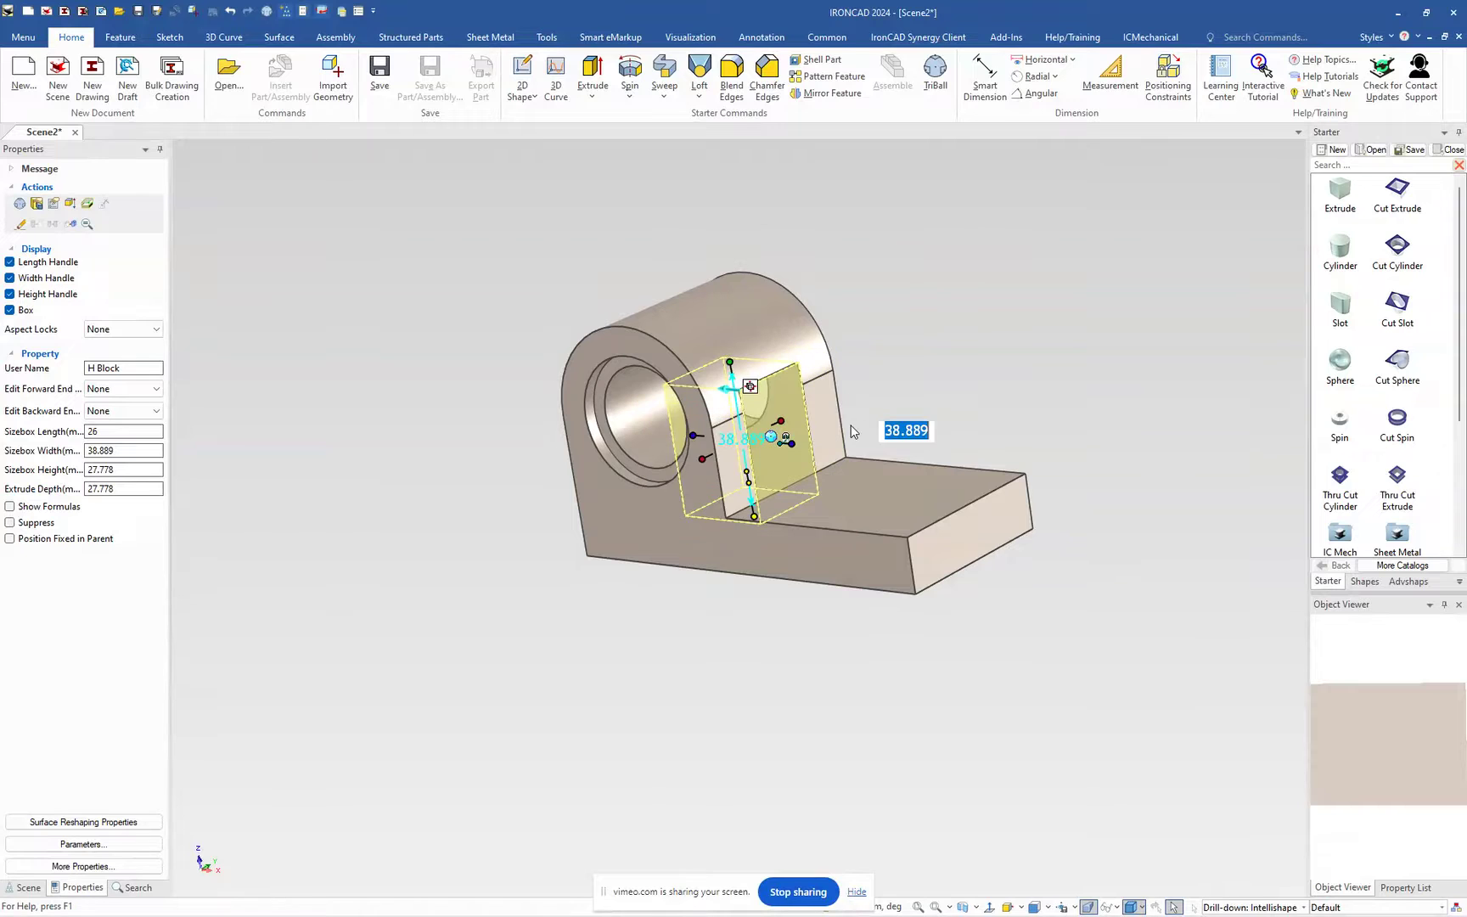
Step: Extend the cut block through the upper block to about 87.5 mm deep, from the base's top face to above the rounded top
key("Tab")
type("87.803")
key("Tab")
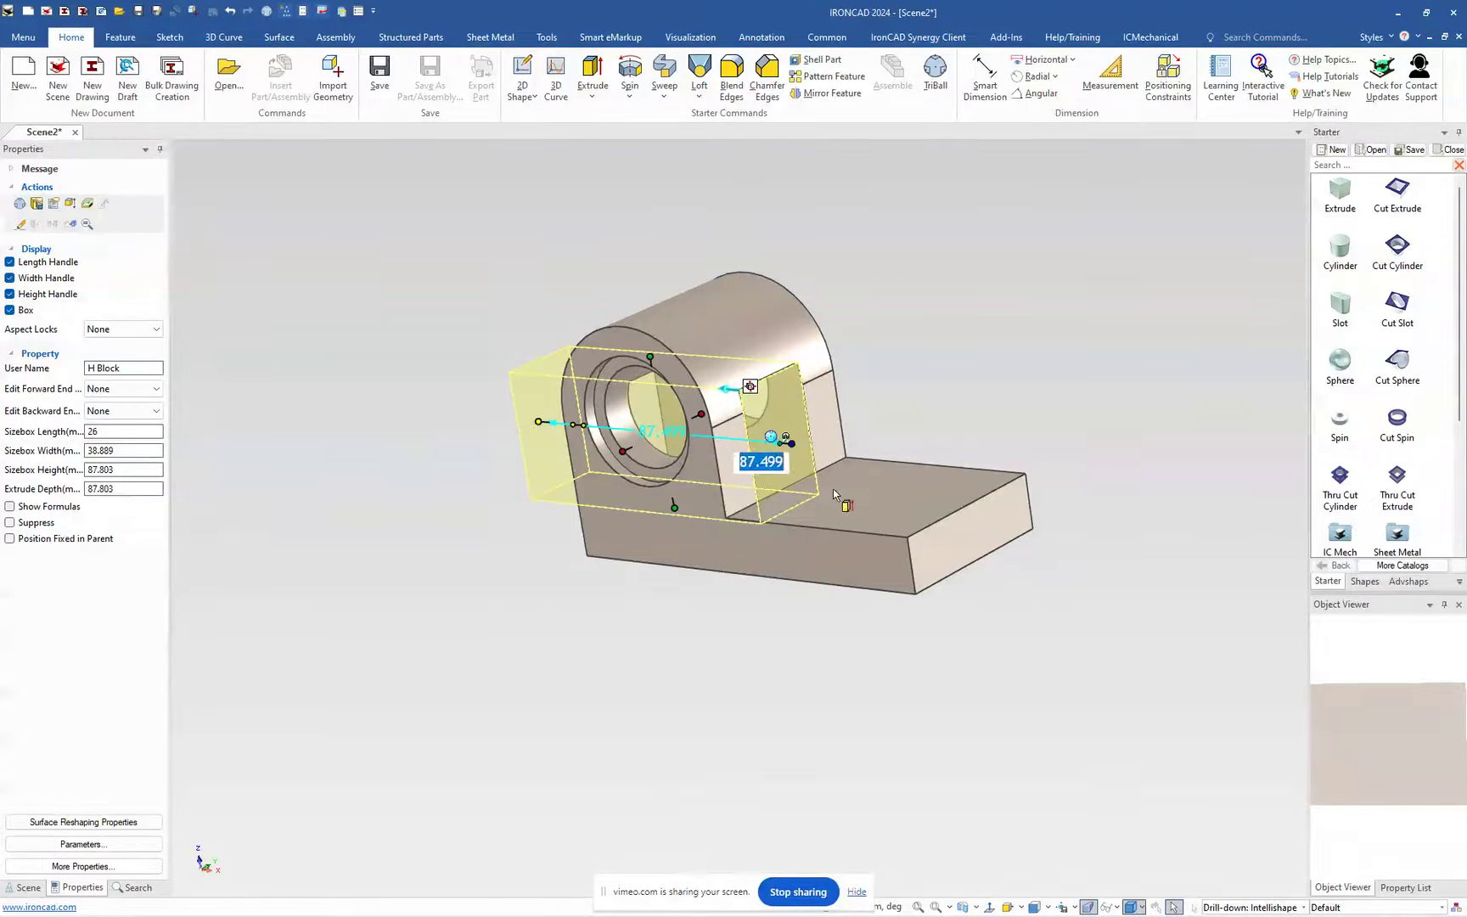
key("Tab")
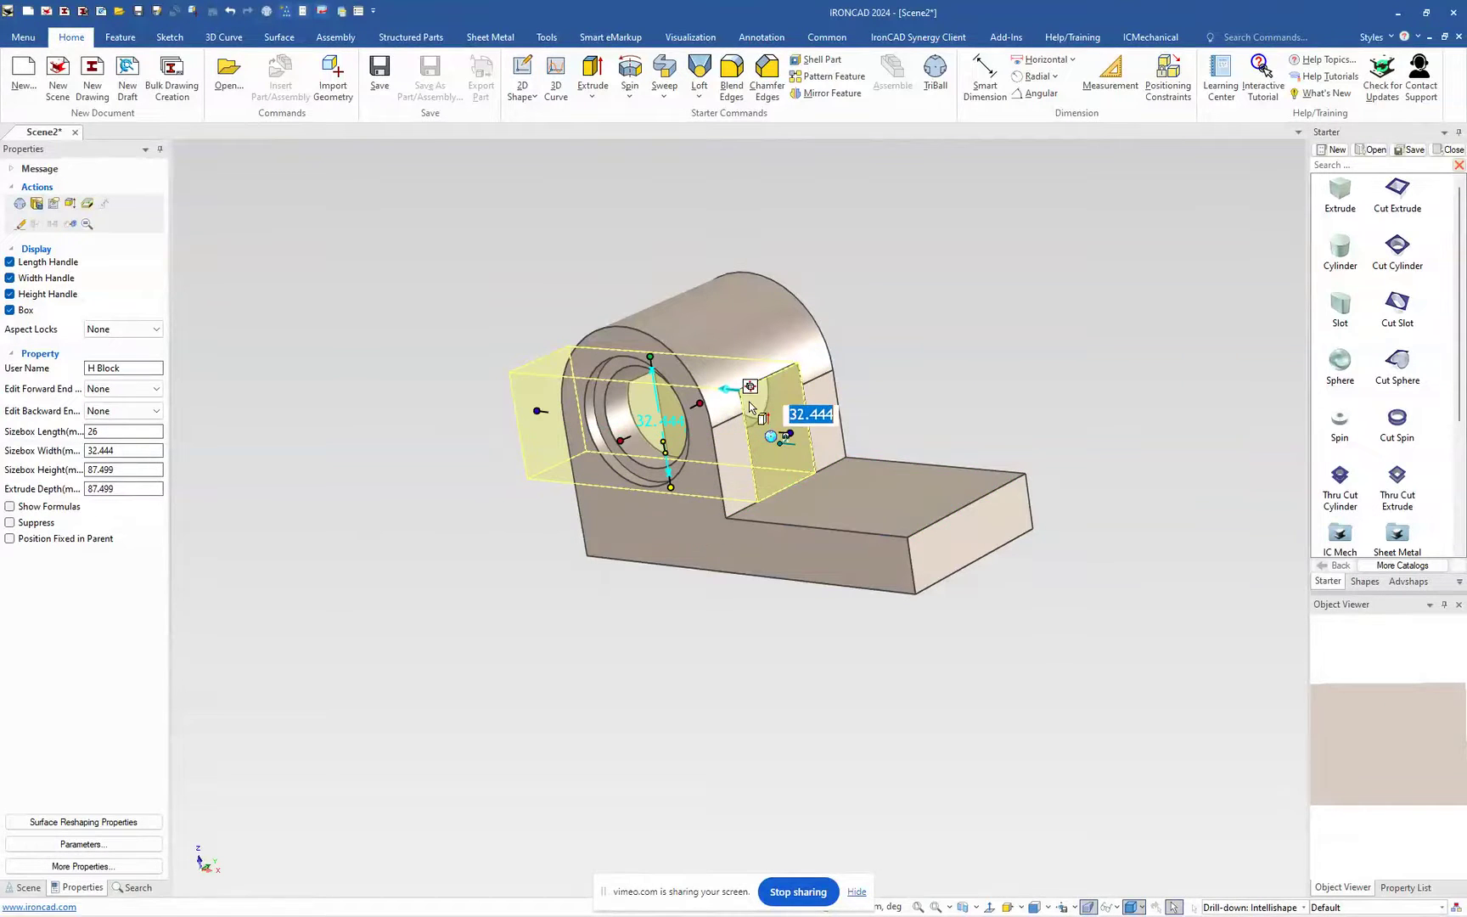
left_click_drag(652, 357, 939, 294)
left_click(1014, 310)
Step: Place a Cut Slot centred along the base's top face between the two lugs and set its length to 99 mm
middle_click_drag(927, 478, 795, 454)
middle_click_drag(839, 528, 818, 541)
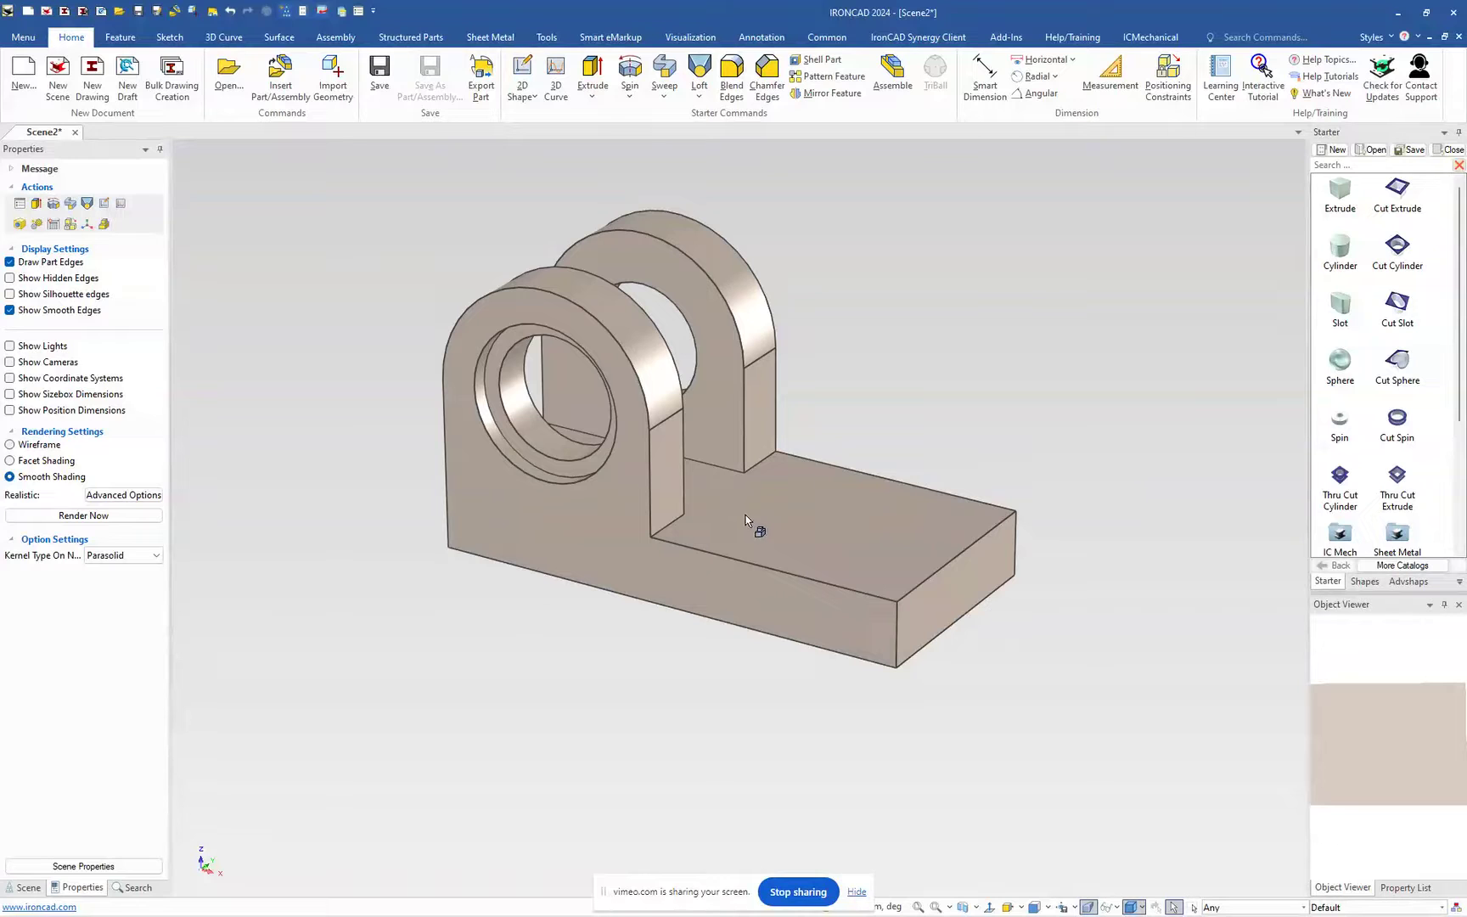
left_click_drag(1405, 323, 721, 495)
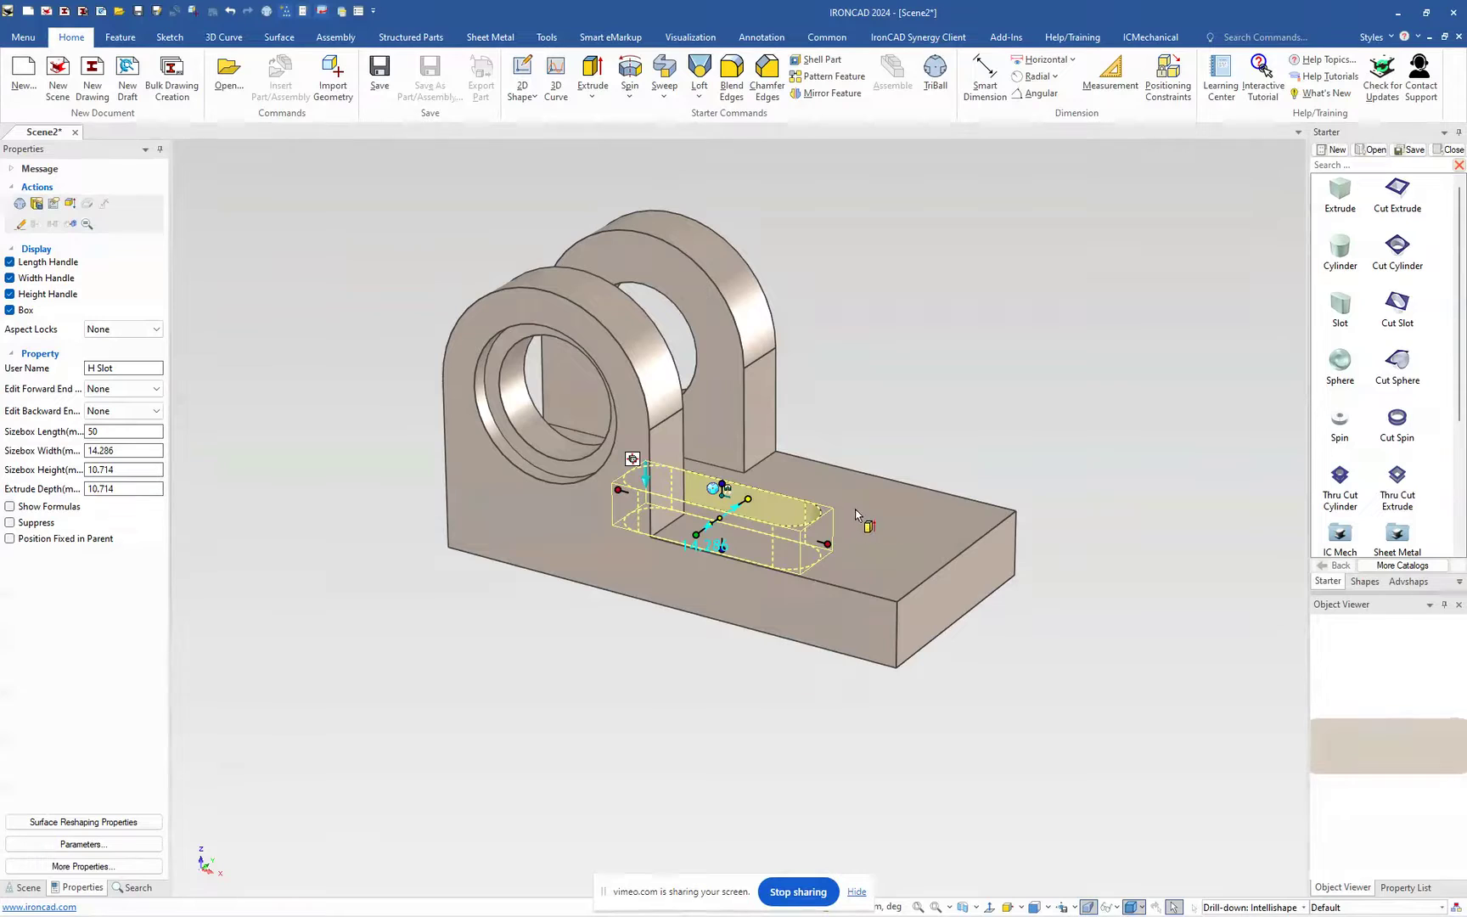
left_click(827, 544)
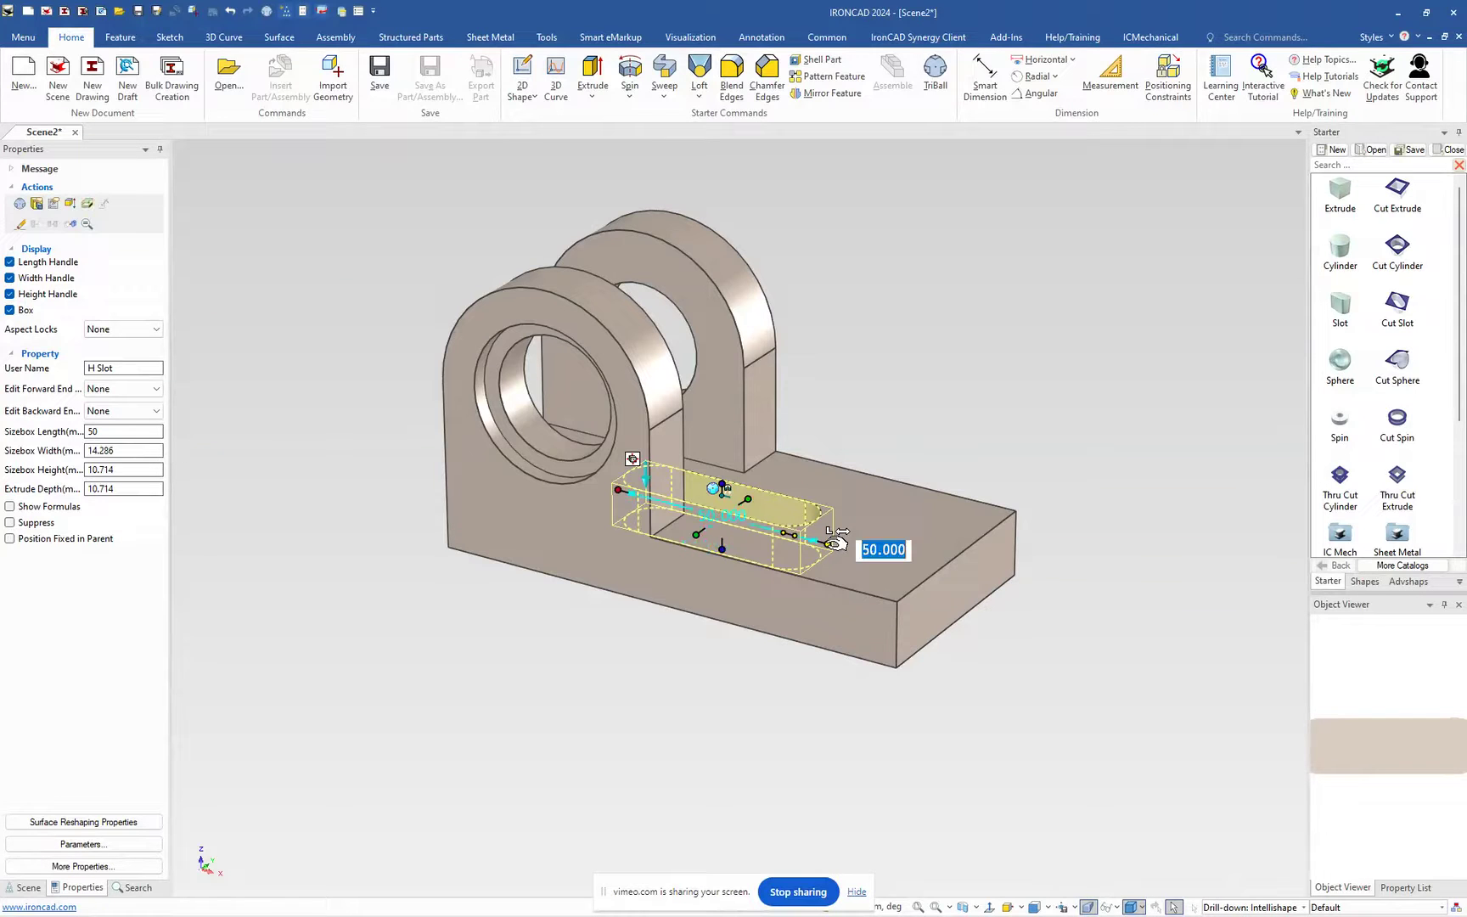
type("99")
key("Return")
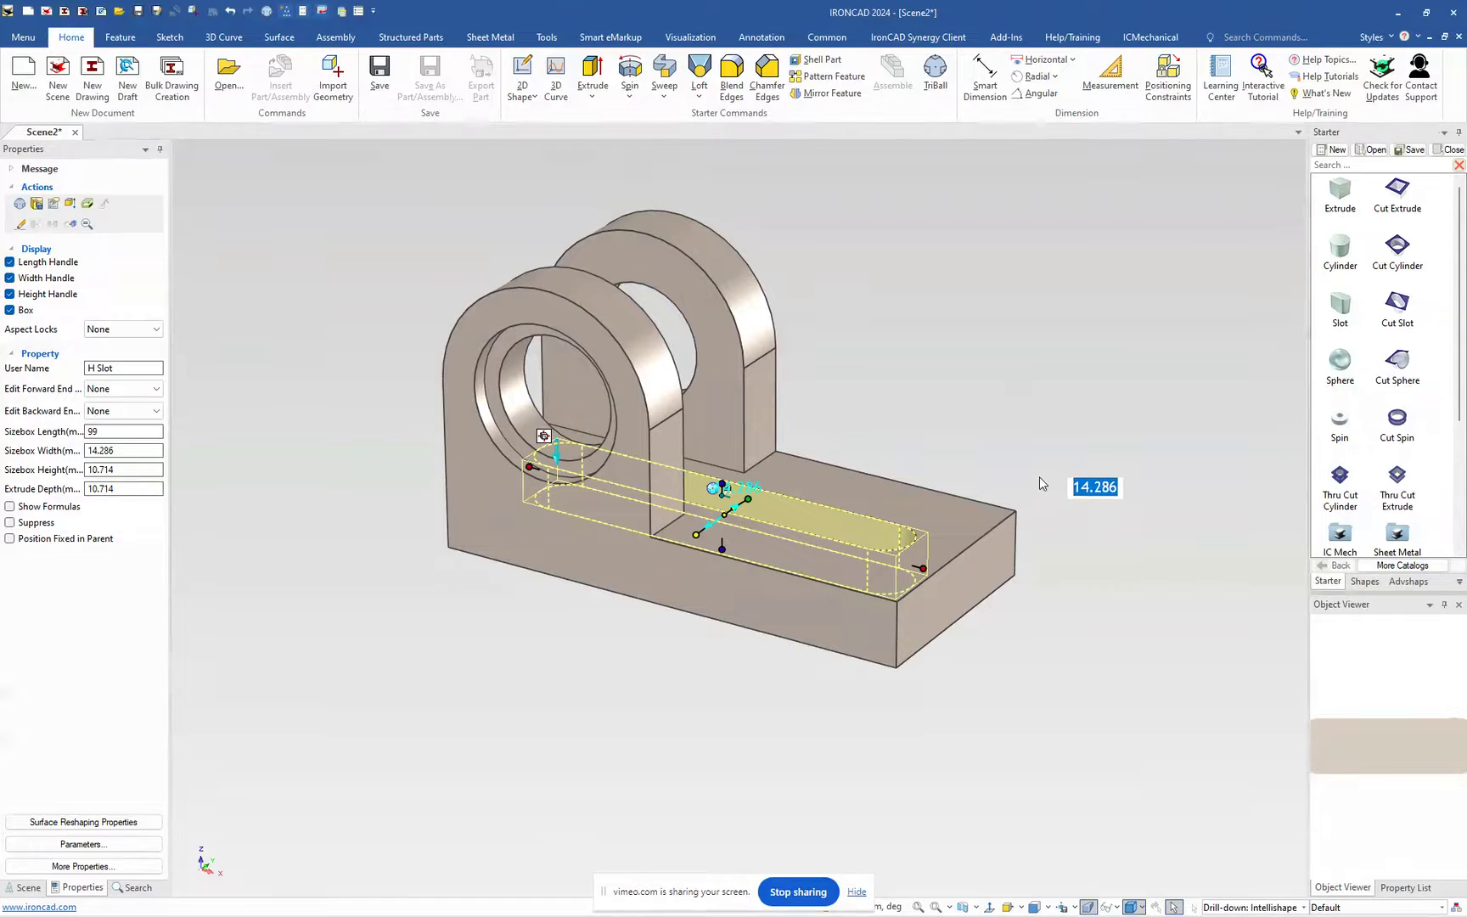
Step: Position the slot 9 mm from the base's free end with a Smart Dimension and extend its depth through the base
left_click(985, 75)
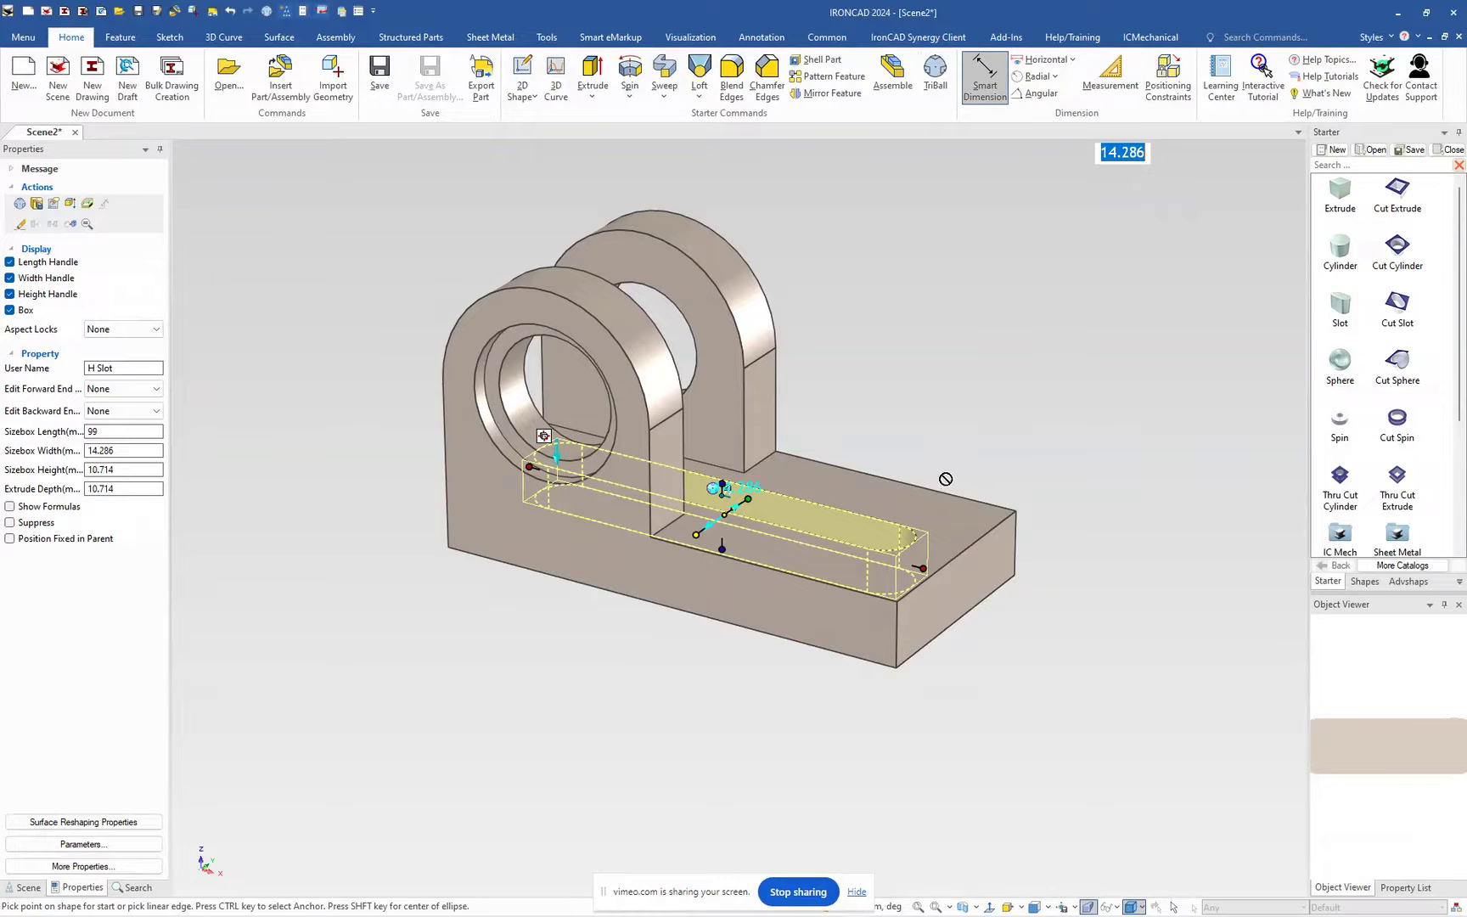
left_click(912, 542)
left_click(925, 527)
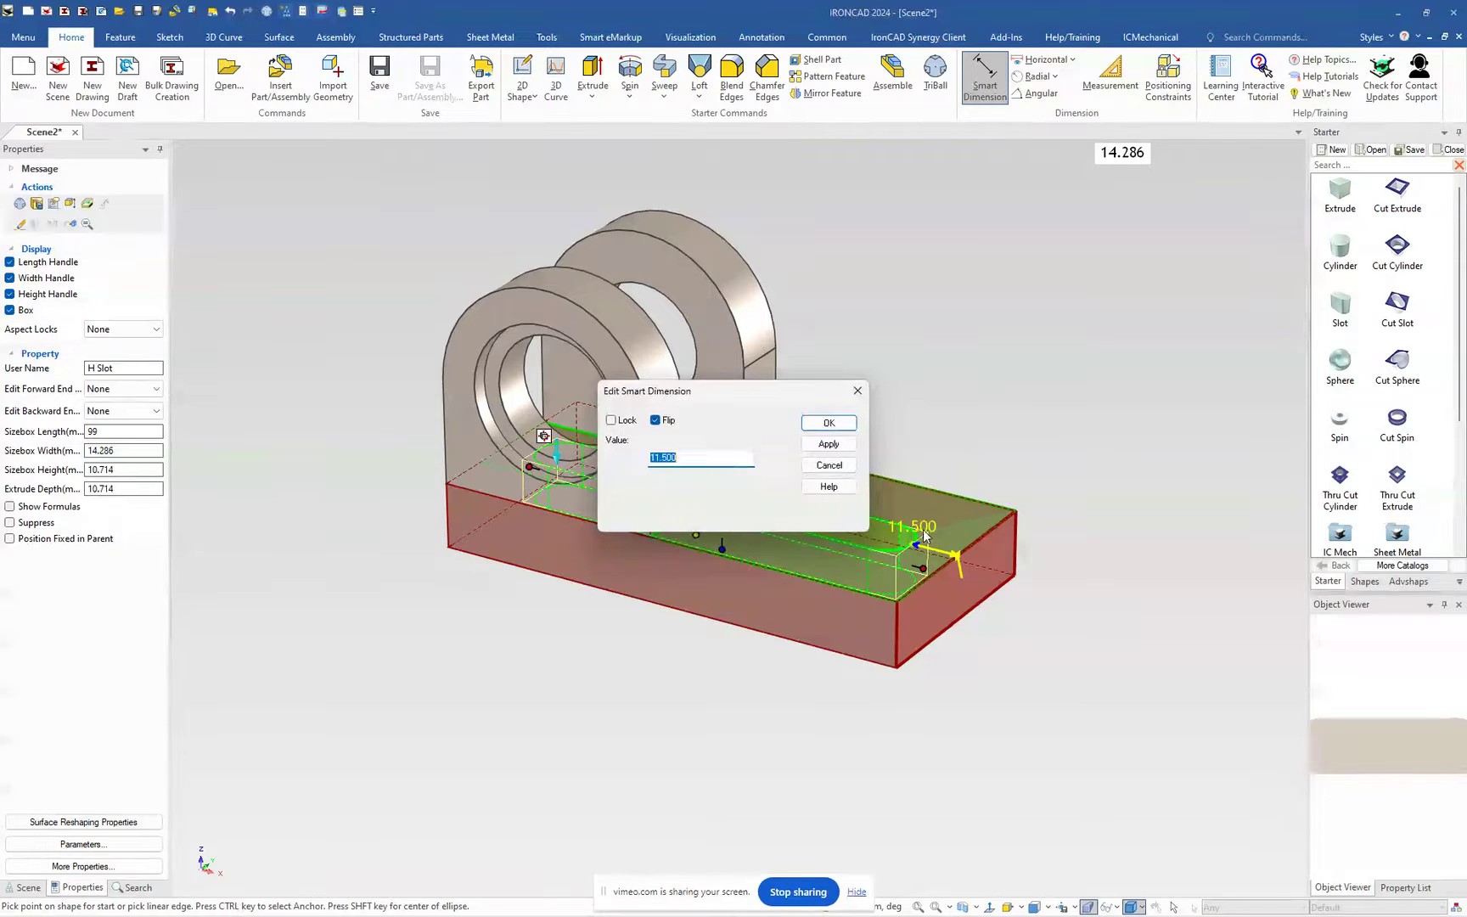
type("9")
key("Return")
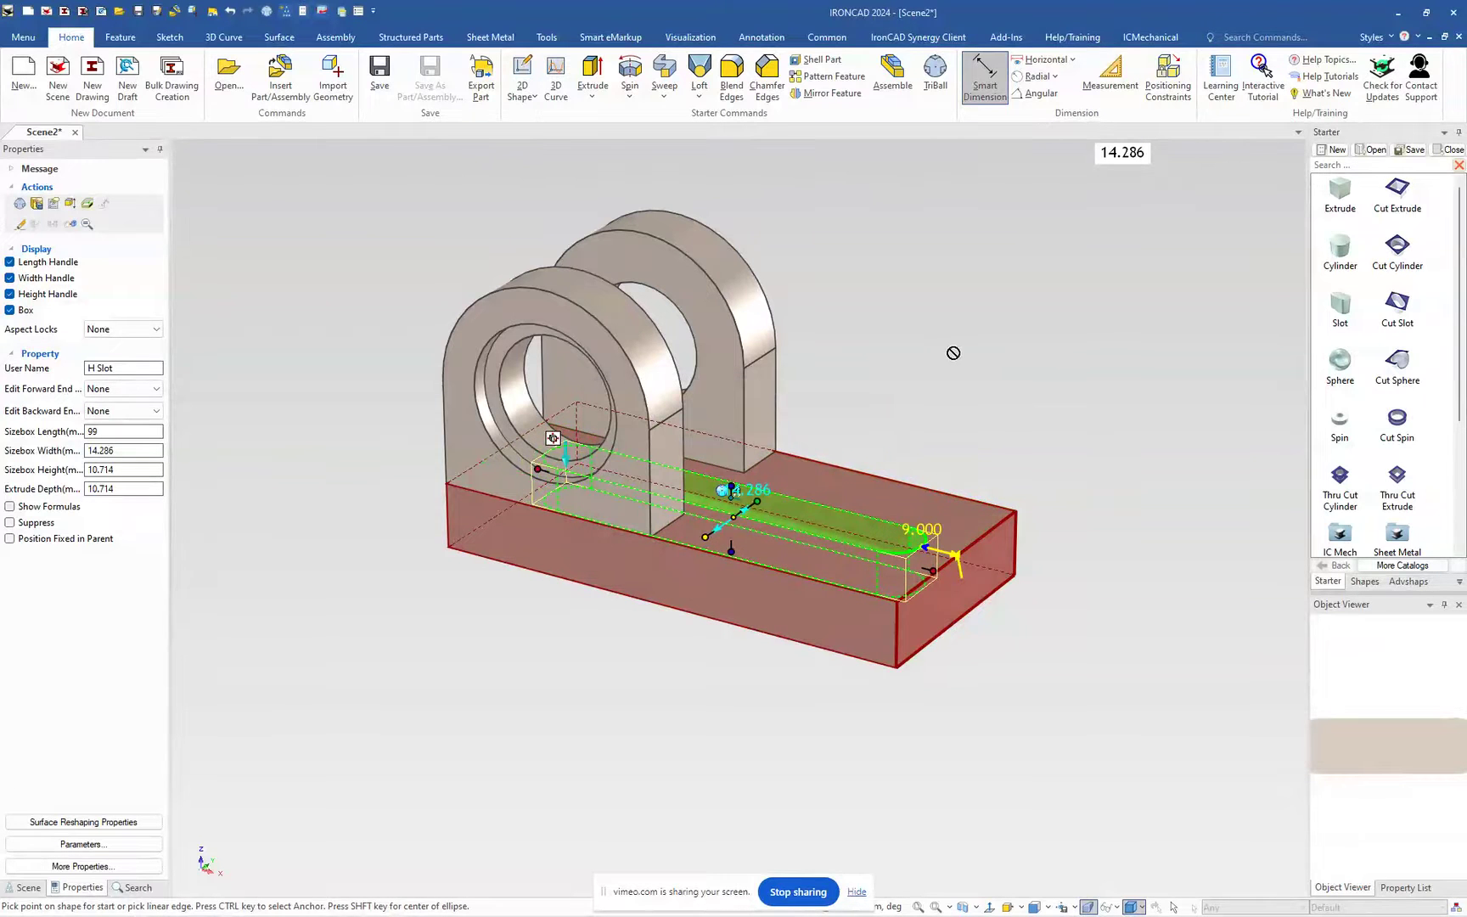
left_click_drag(732, 552, 752, 630)
left_click(910, 685)
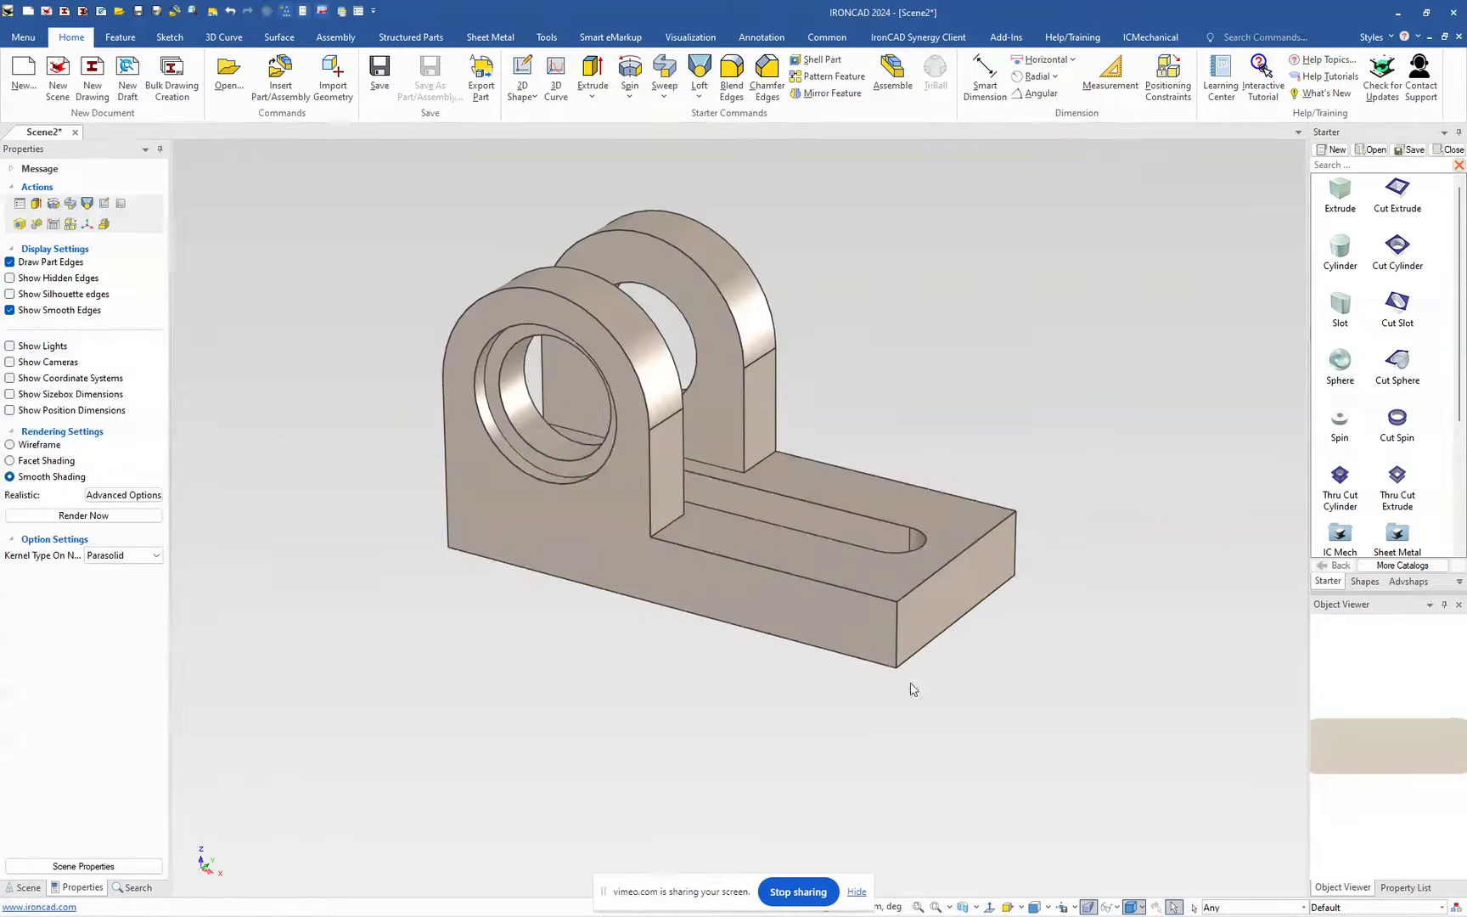
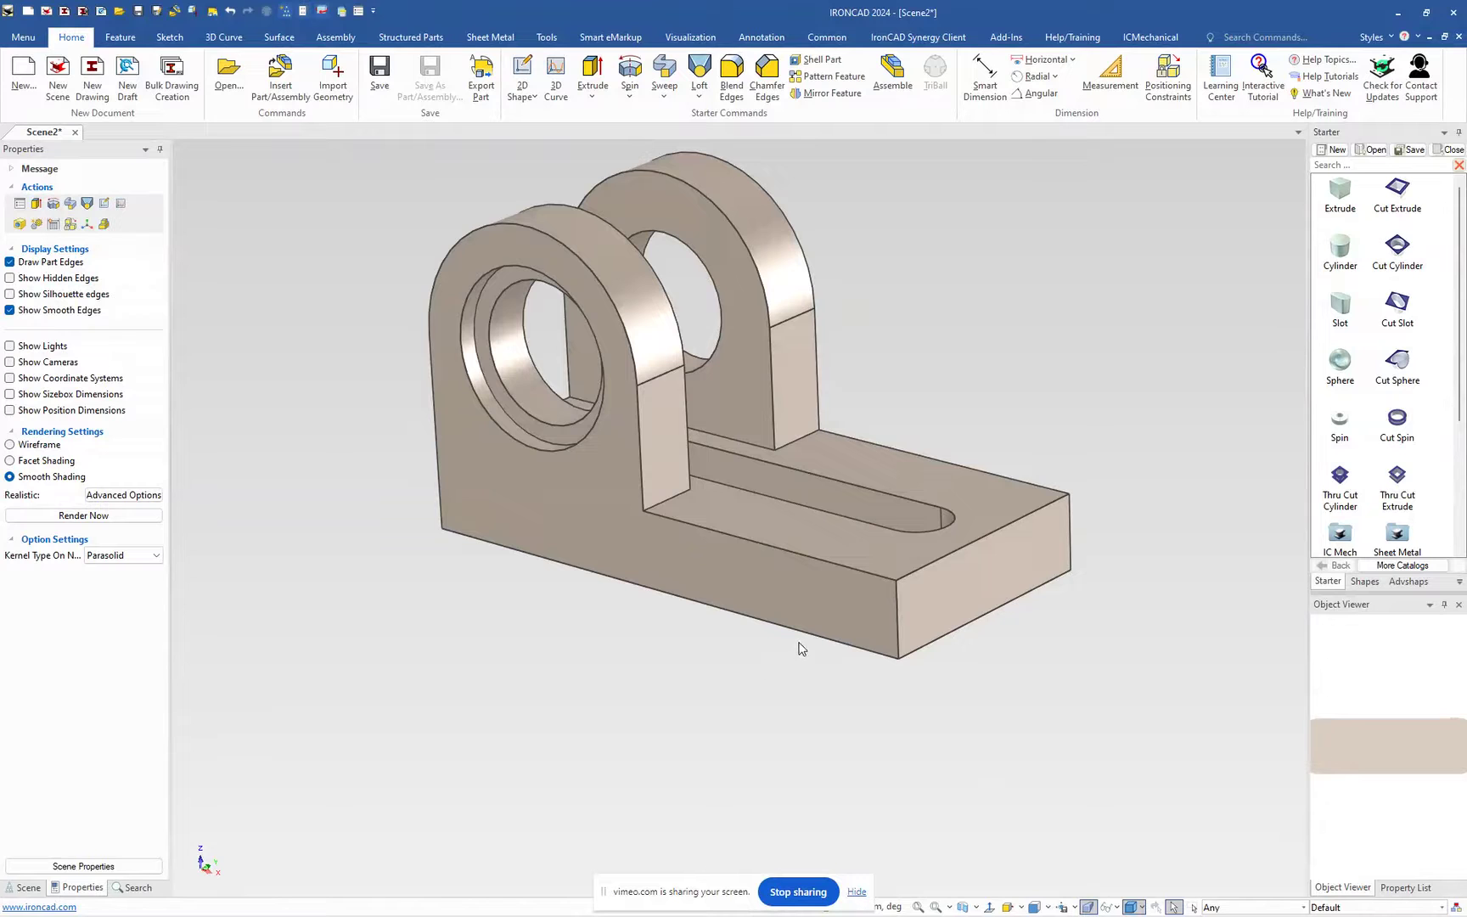
Step: Place a Cut Extrude block on the lug-end face at the base's bottom edge and set its width to 8 mm up from that edge
middle_click_drag(795, 646, 1146, 589)
scroll(623, 589, "up", 2)
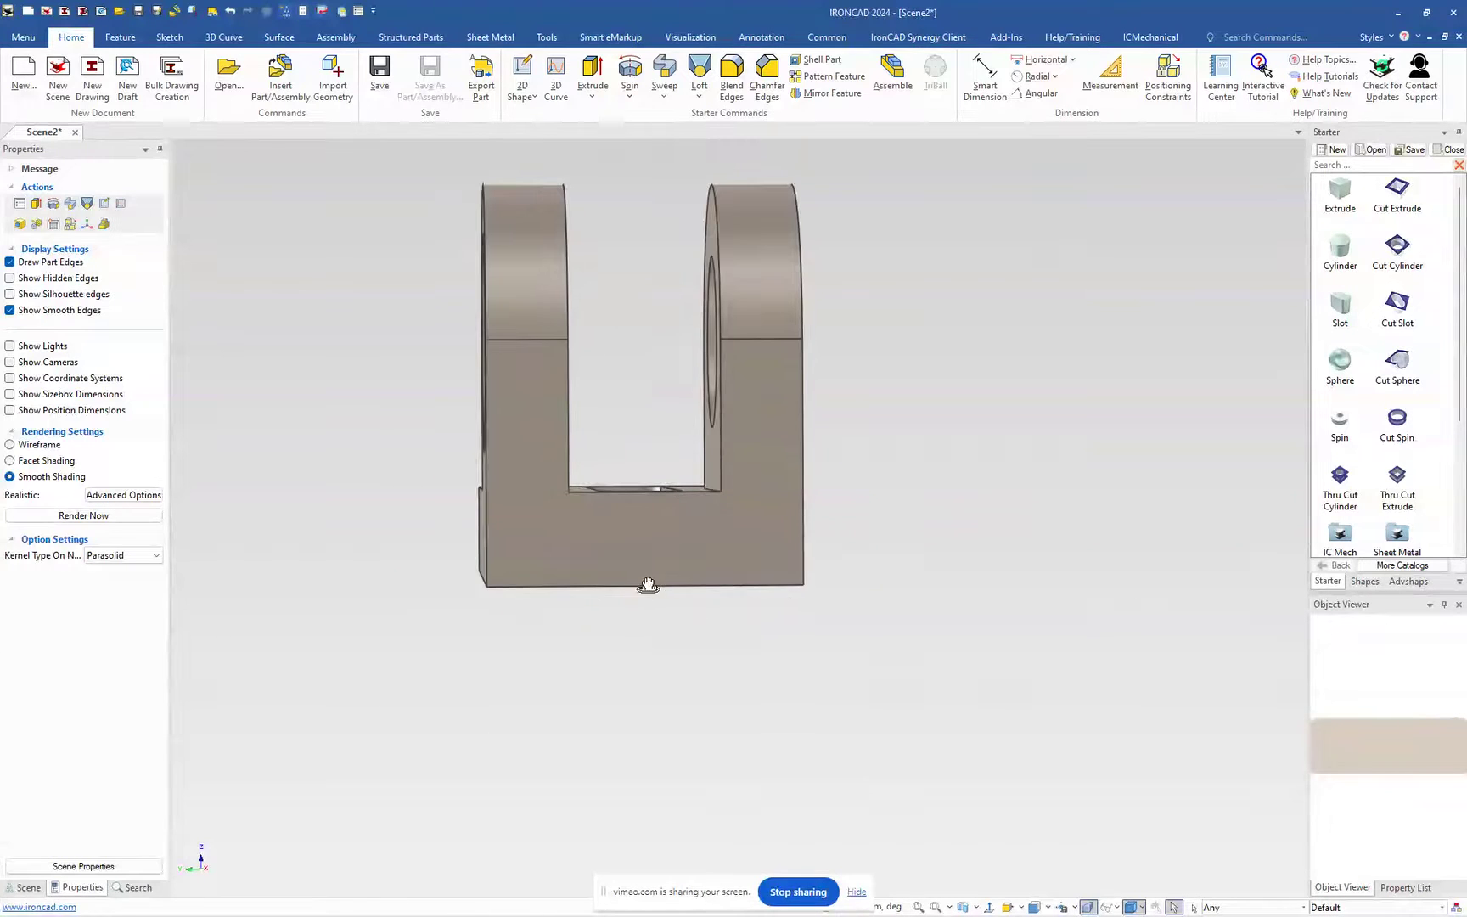
middle_click_drag(648, 589, 625, 579)
scroll(649, 561, "up", 1)
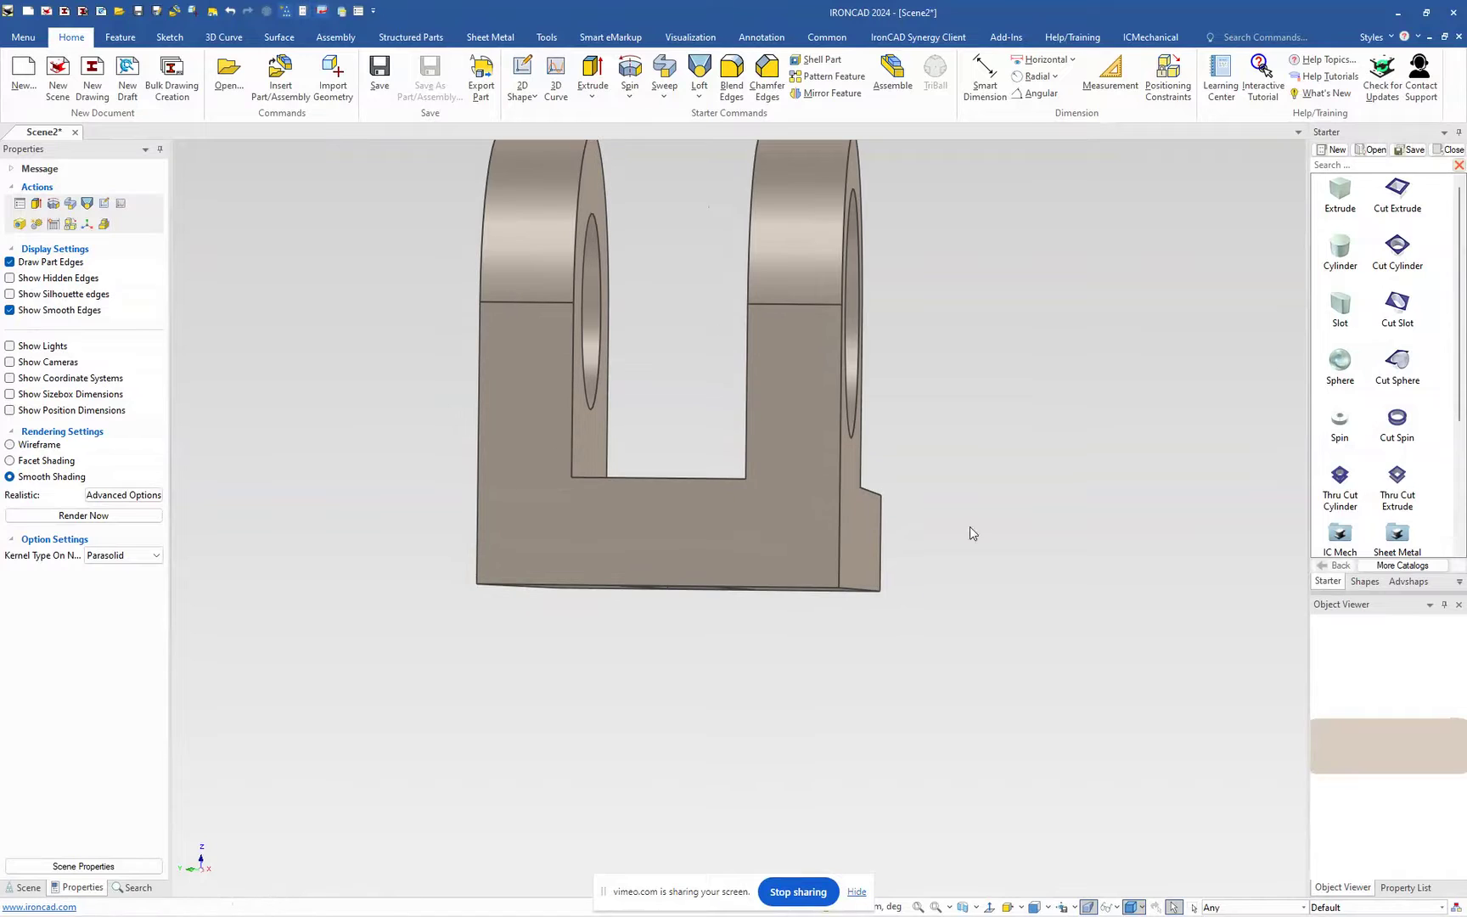
left_click_drag(1401, 189, 657, 584)
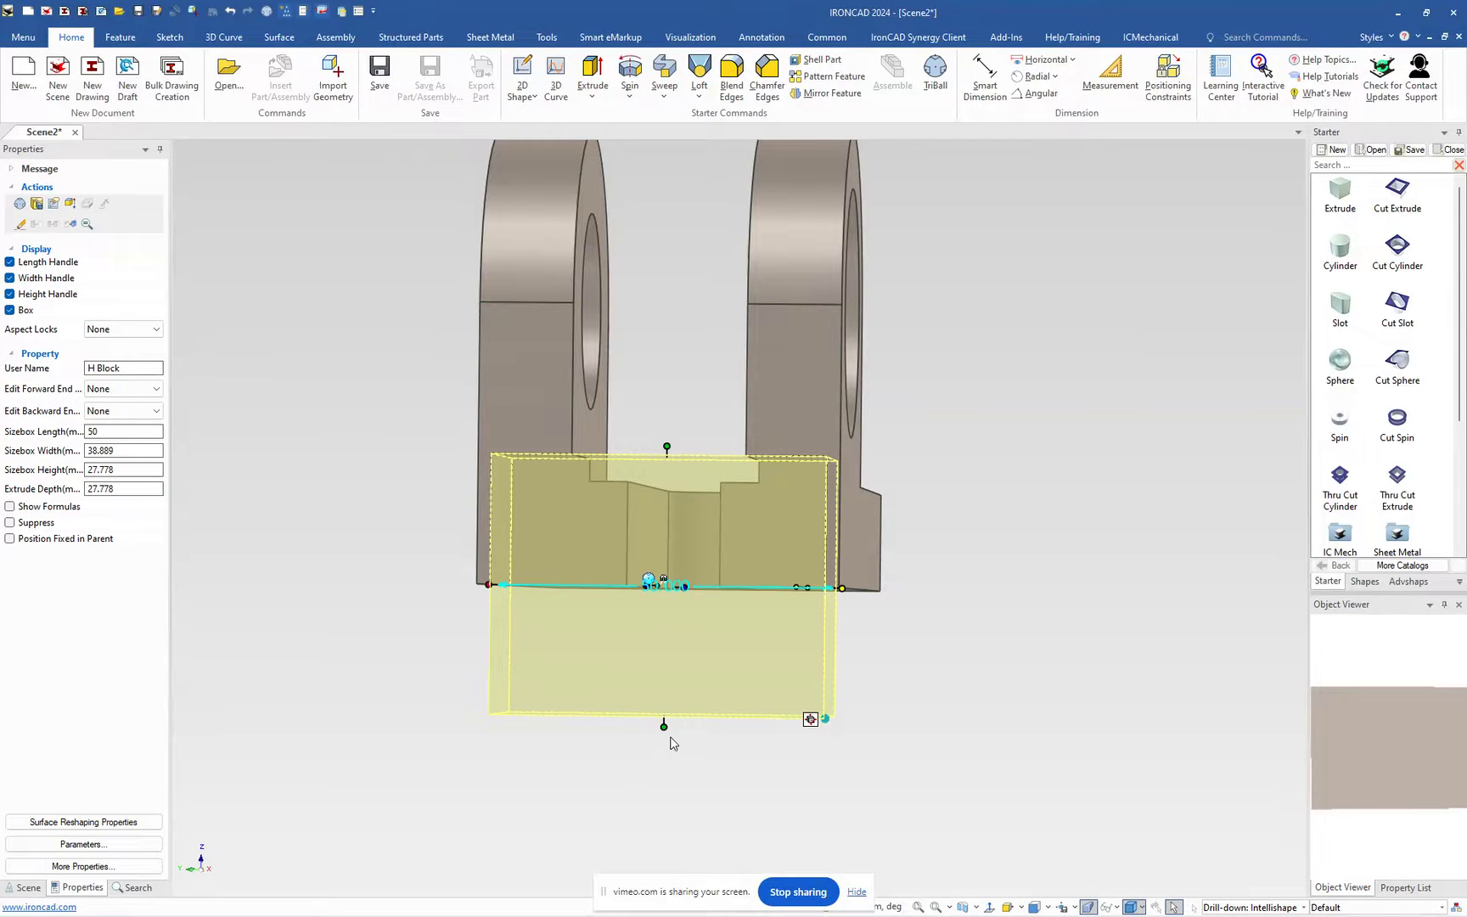
left_click_drag(665, 724, 666, 597)
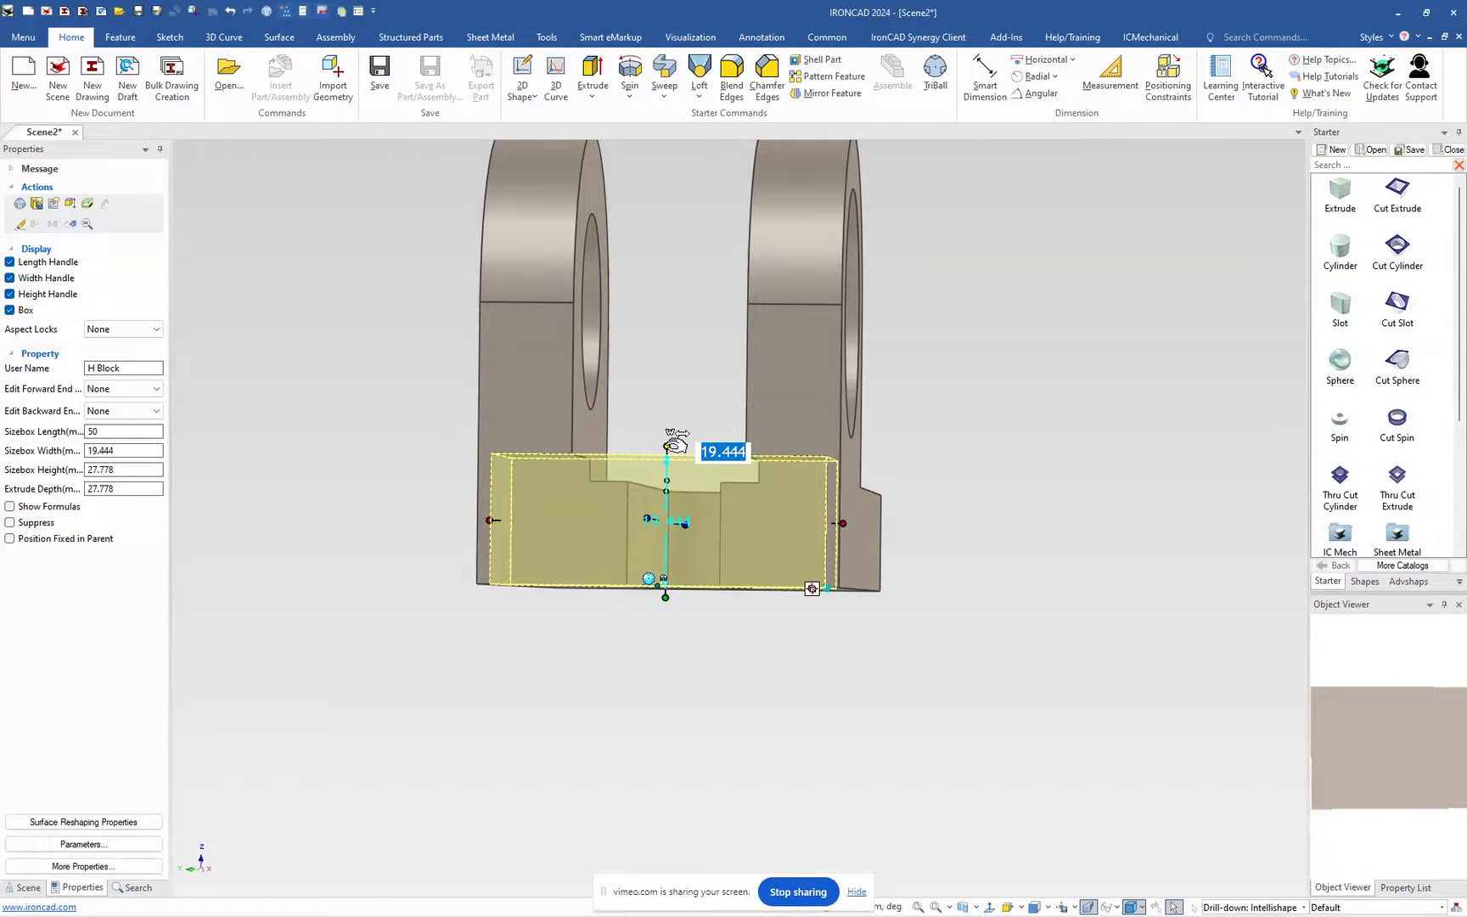
type("8")
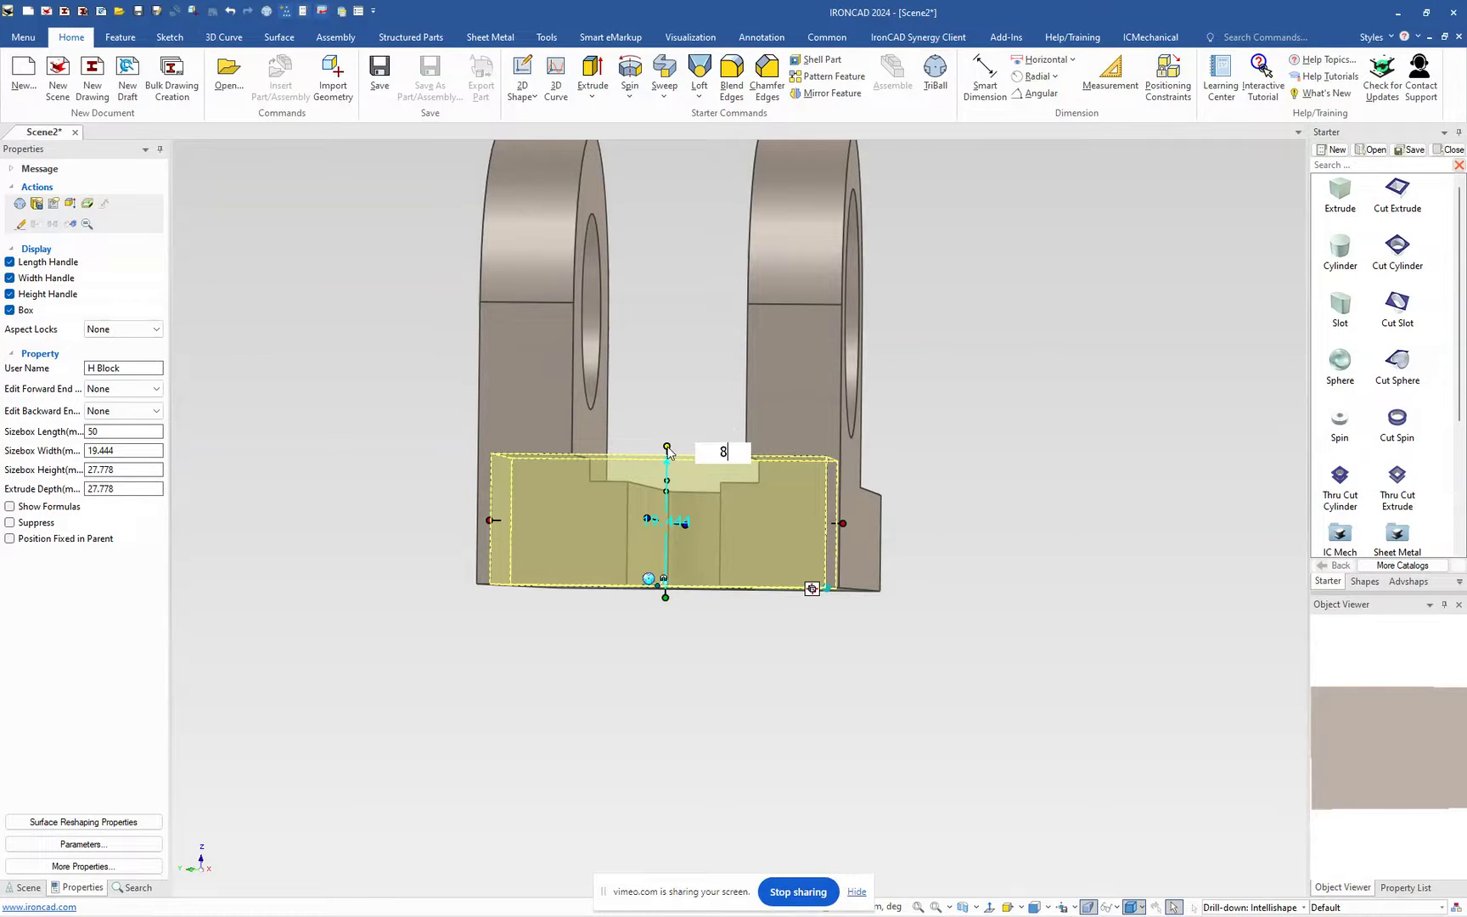
key("Tab")
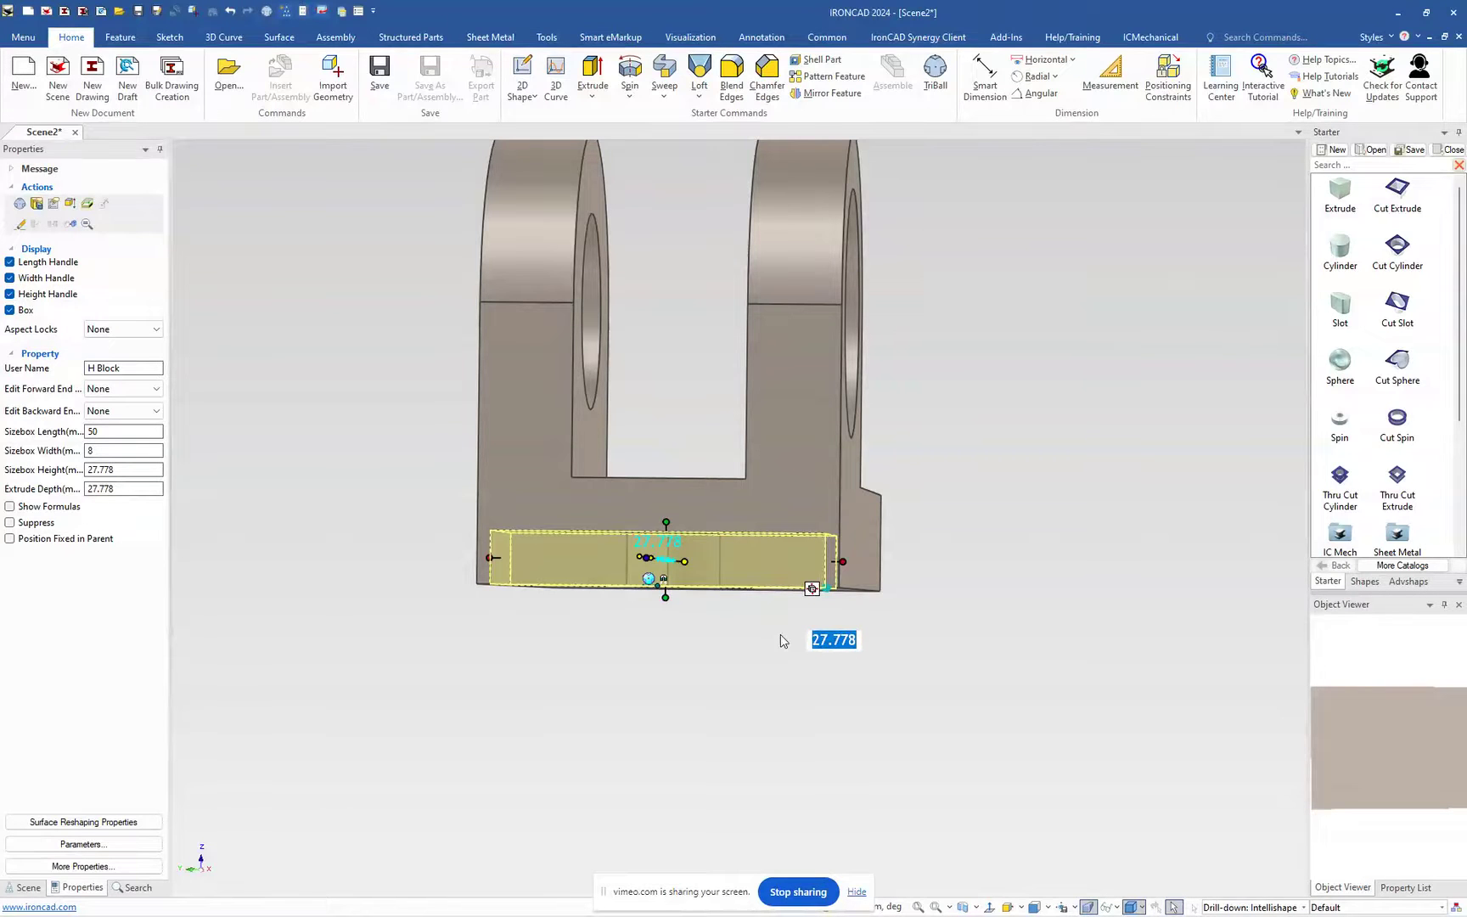
Step: Set the base cut's symmetric length to 22 mm and extend its depth to 118 mm along the full length of the base
mouse_move(850, 556)
left_mouse_down()
mouse_move(793, 584)
mouse_move(834, 581)
left_mouse_up()
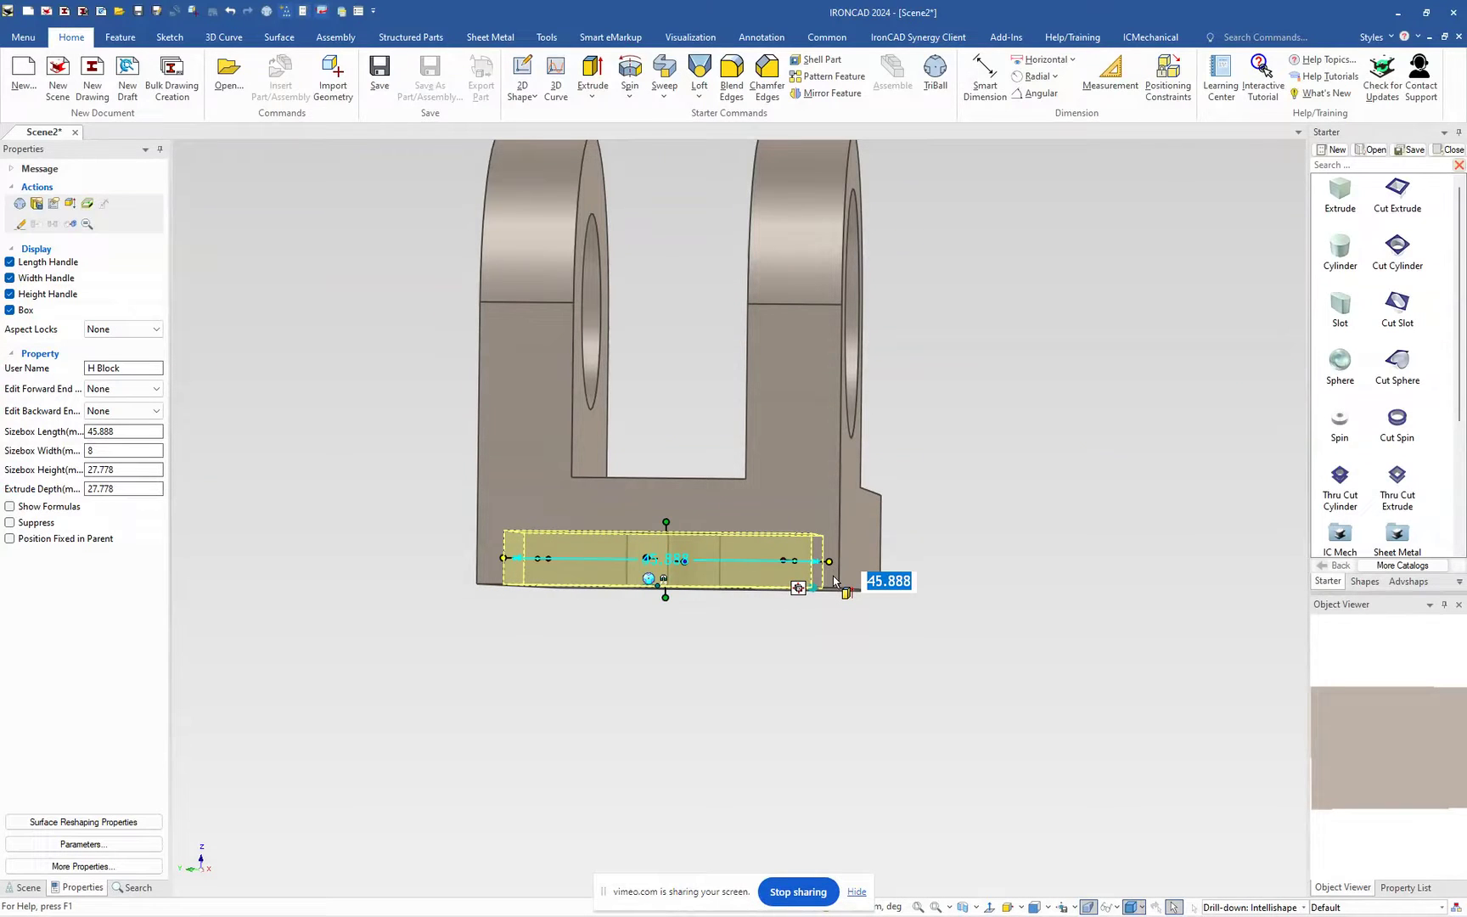
type("22")
key("Return")
middle_click_drag(798, 609, 711, 612)
left_click_drag(711, 611, 887, 777)
scroll(729, 592, "up", 3)
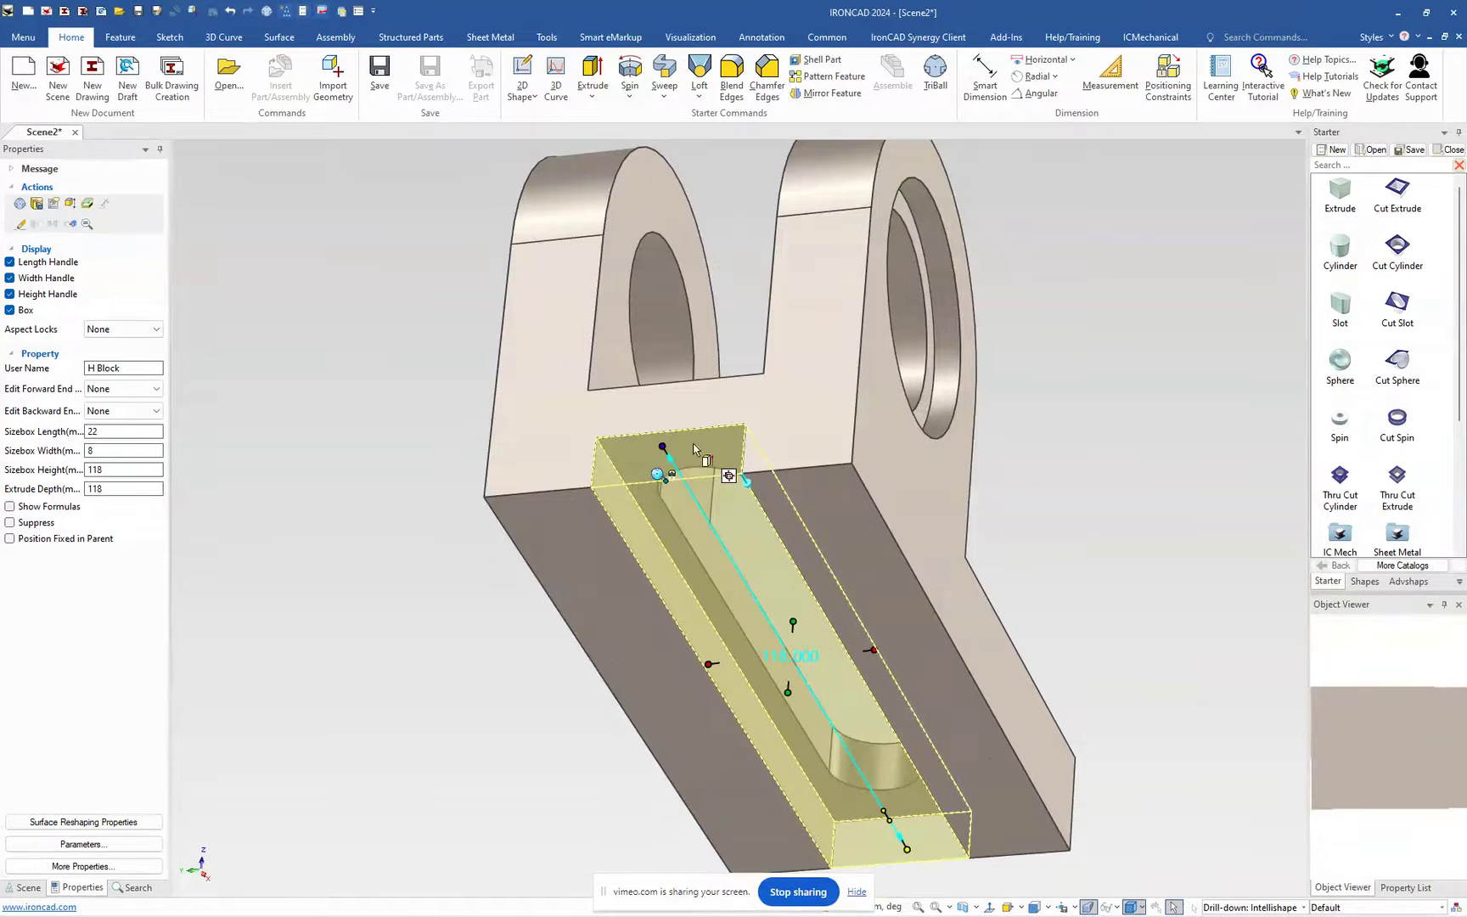
Step: Edit the base cut's cross-section sketch and set the slope of its negative-X side line to 120 degrees
right_click(698, 441)
left_click(738, 467)
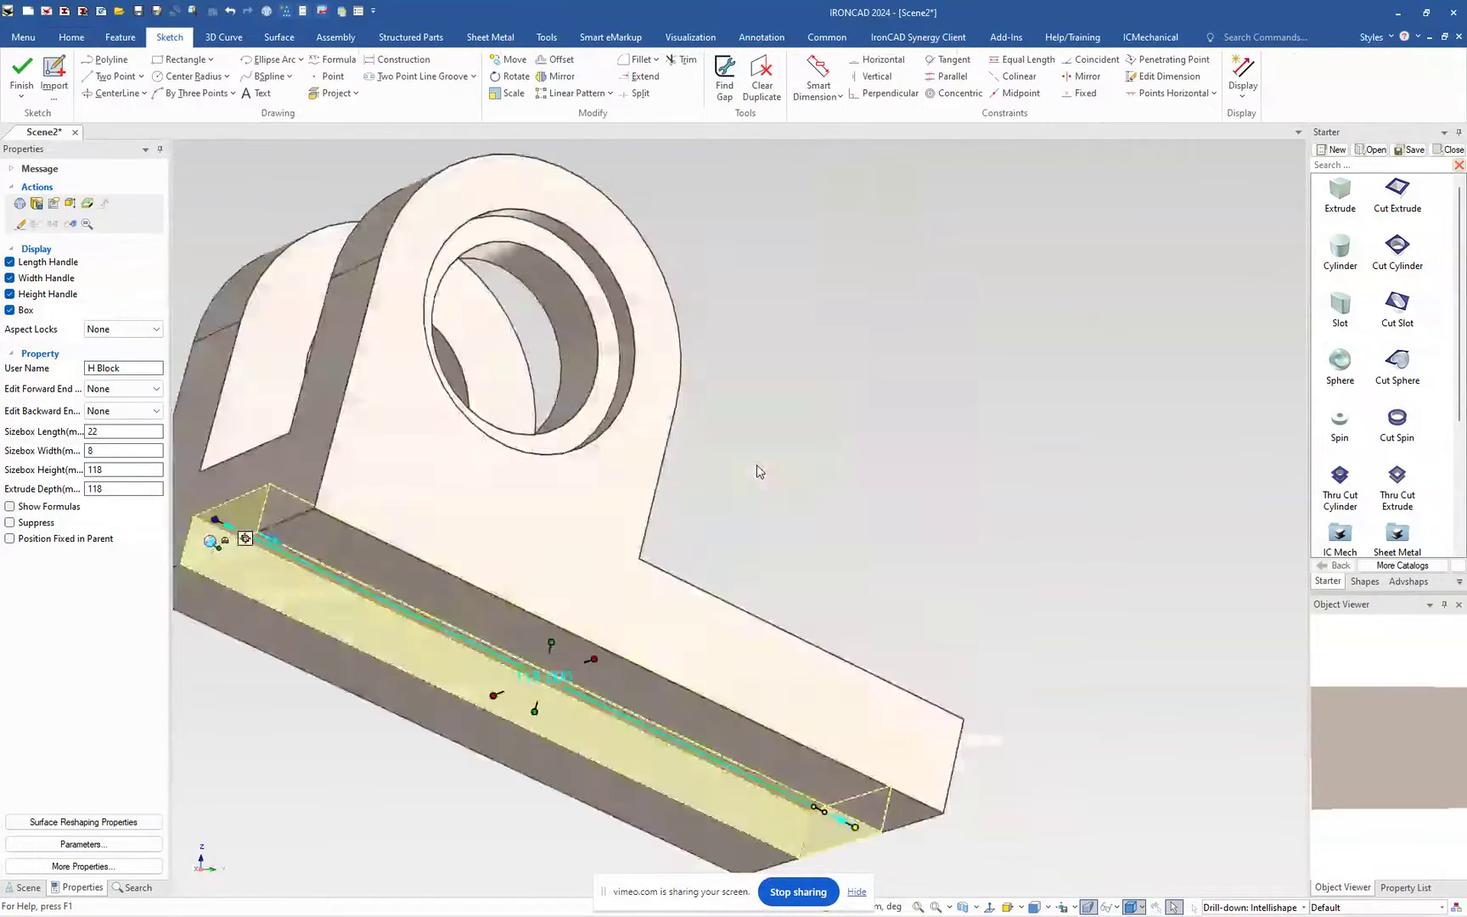
scroll(764, 539, "up", 5)
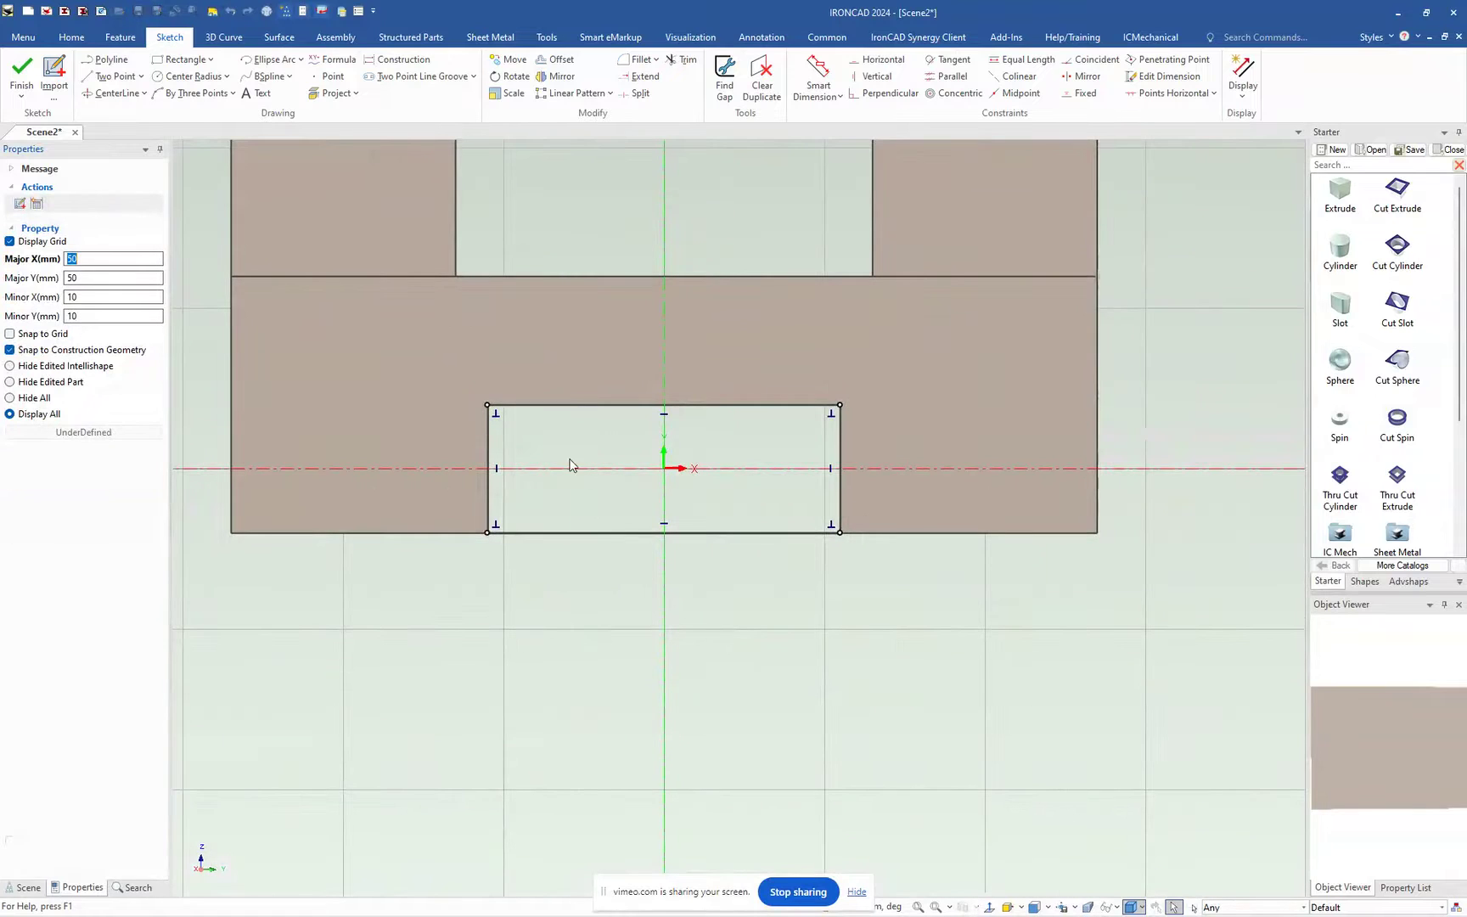
left_click(487, 439)
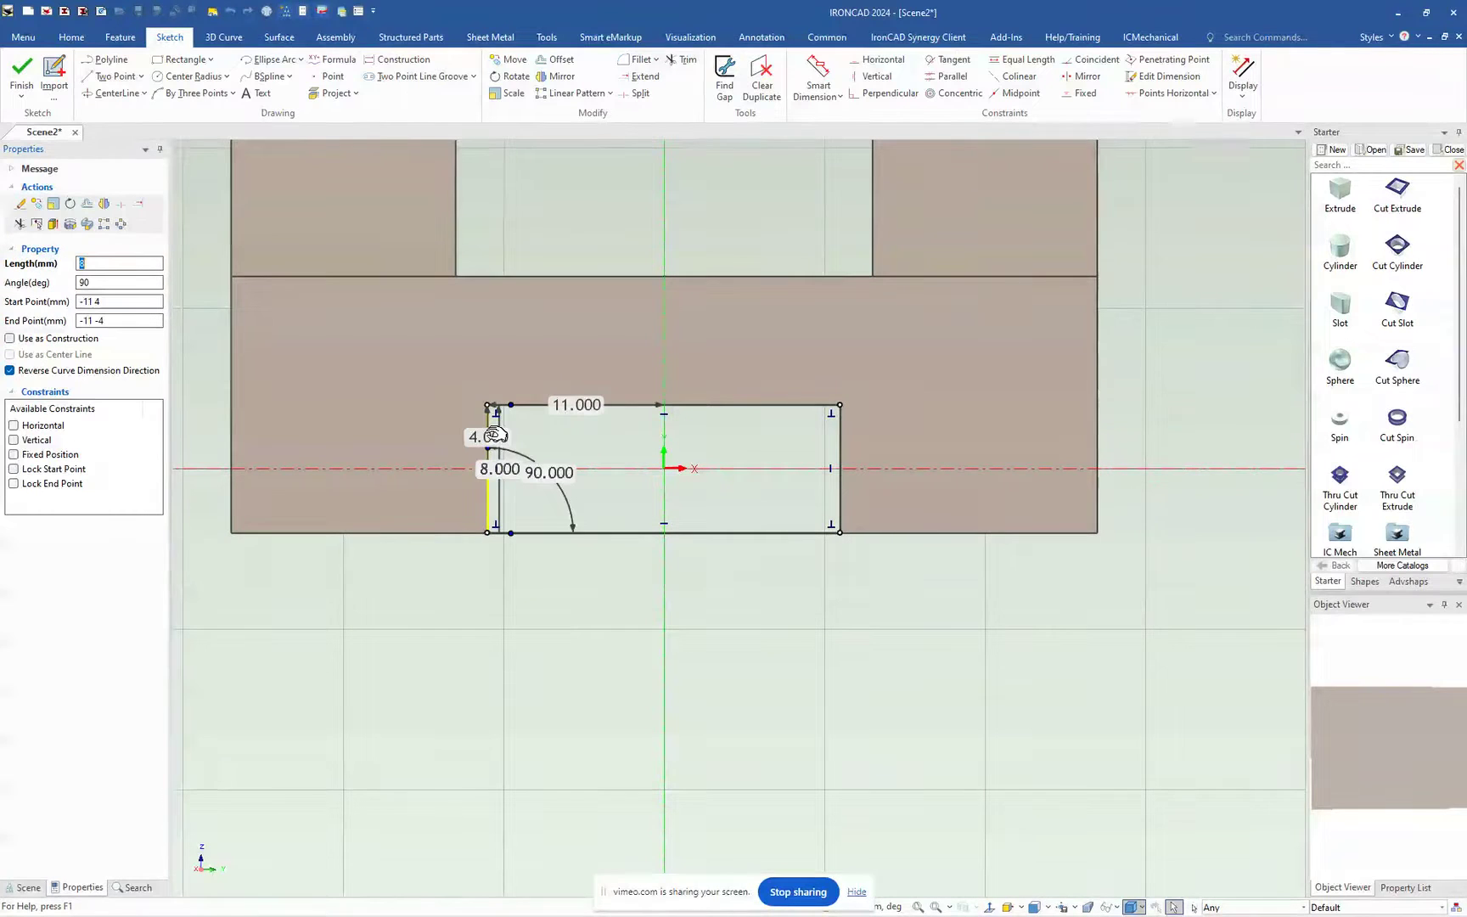
double_click(556, 472)
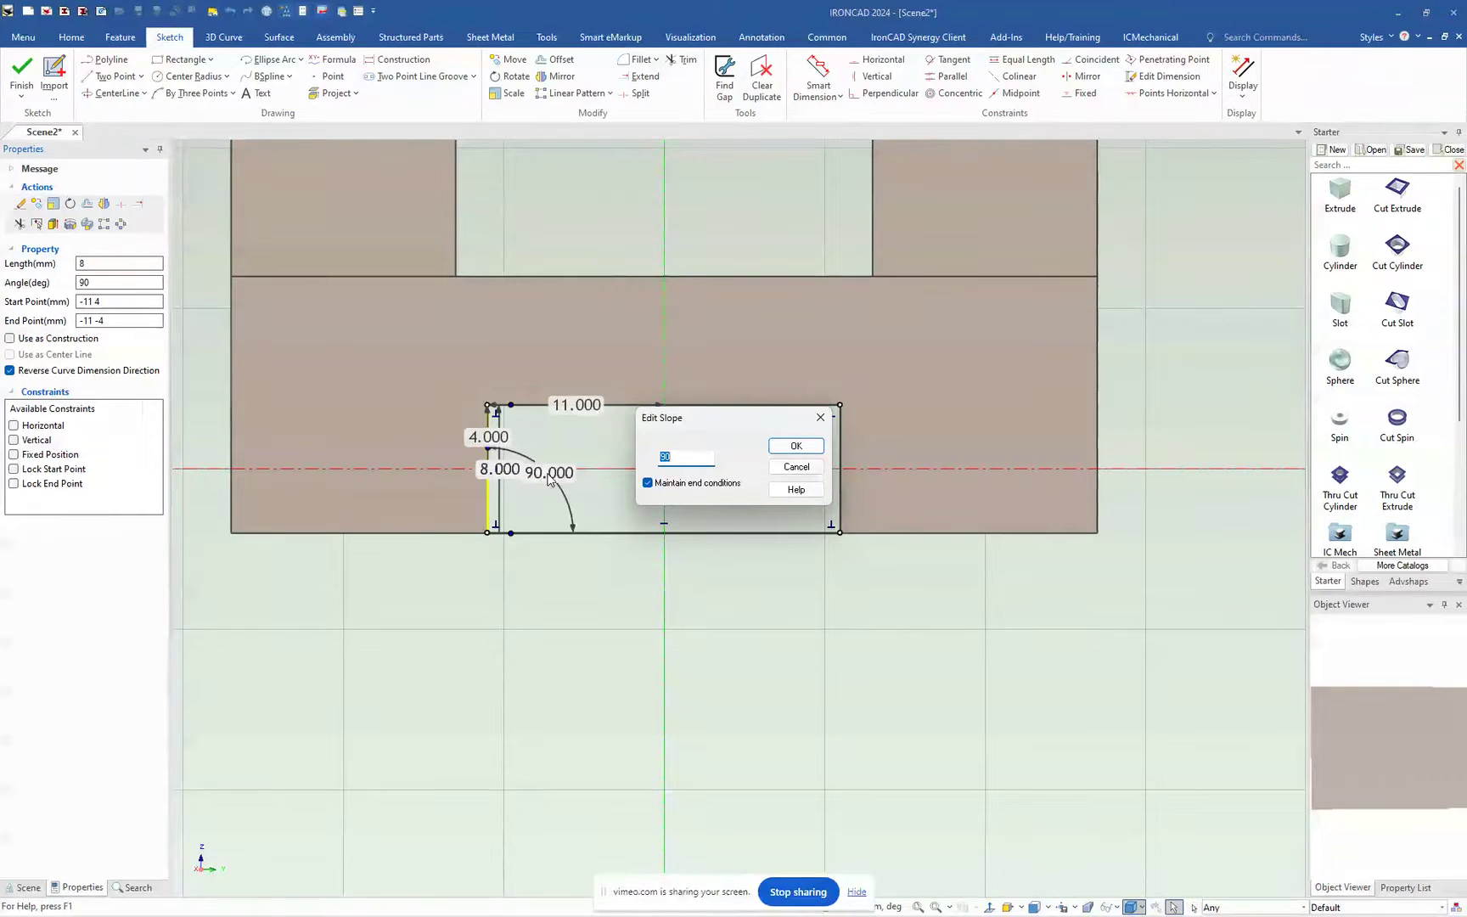
type("120")
key("Return")
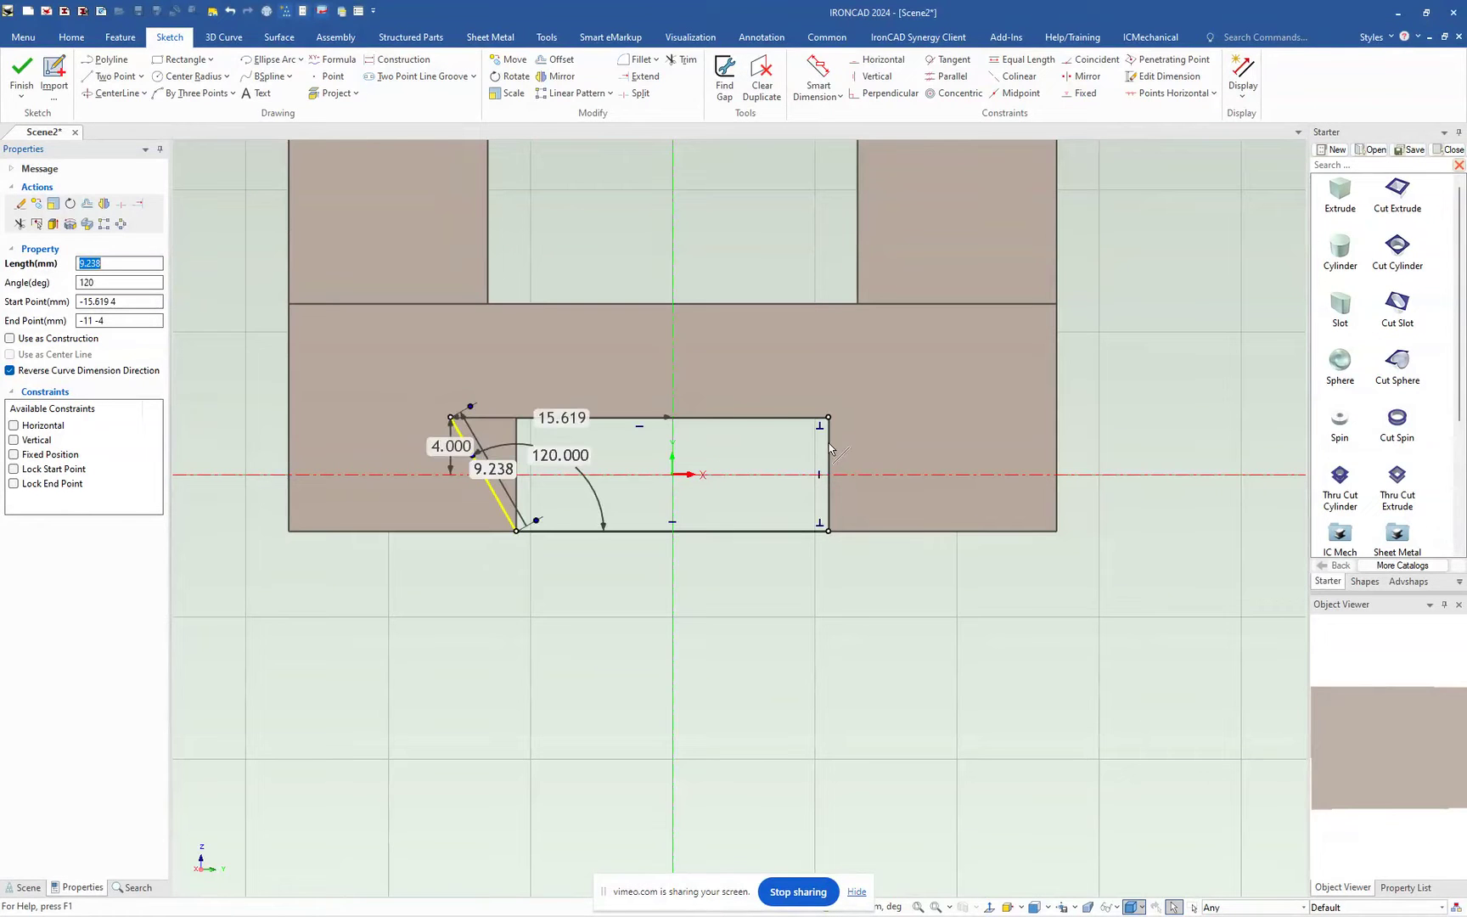
Step: Set the slope of the profile's positive-X side line to 60 degrees and finish the dovetail cross-section
left_click(829, 448)
double_click(883, 480)
type("60")
key("Return")
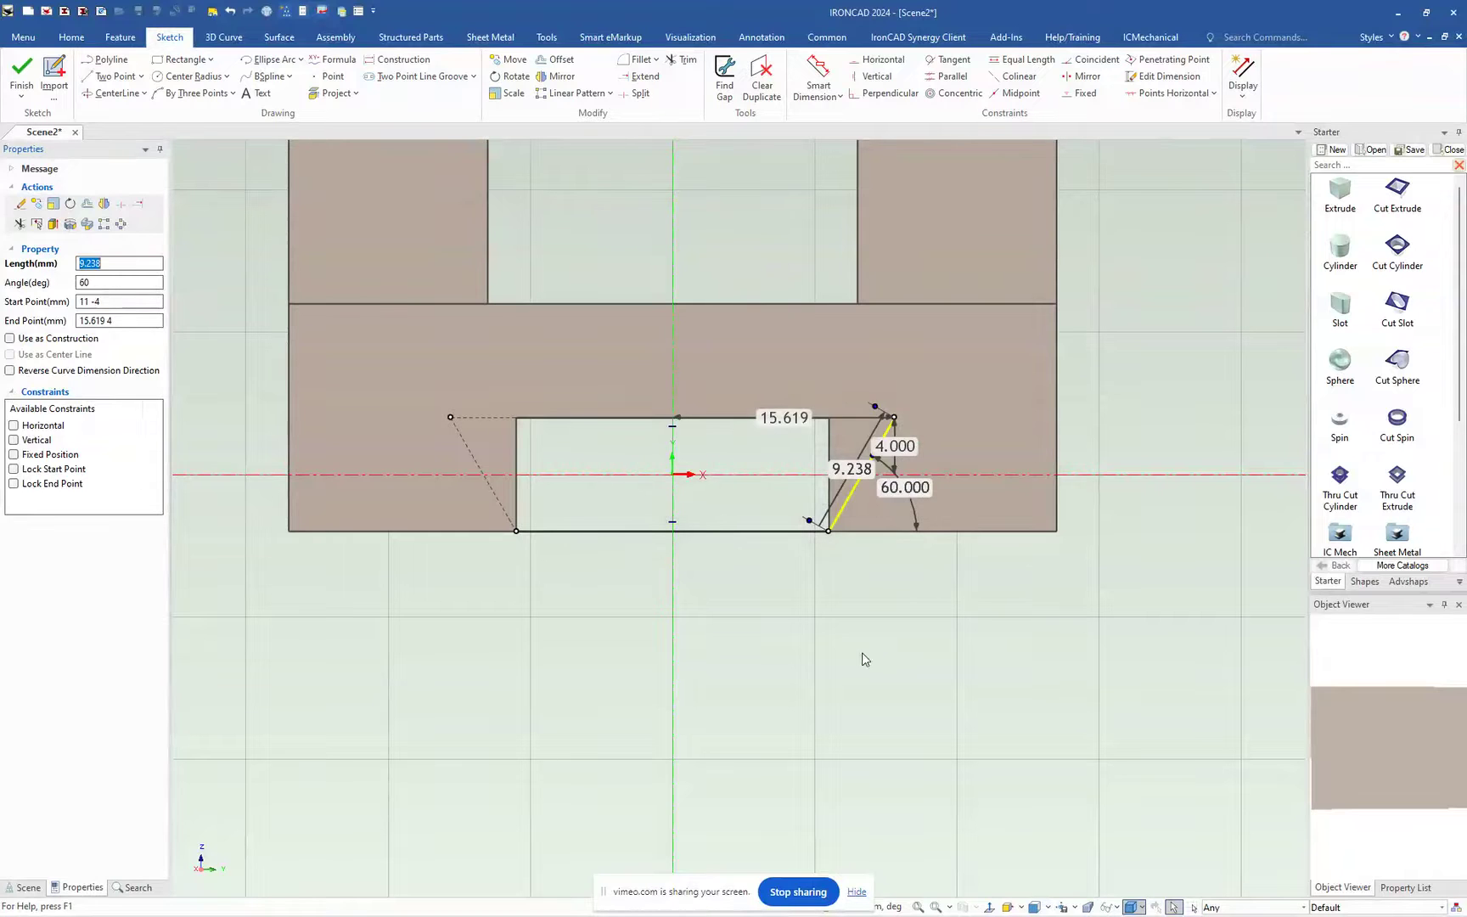
left_click(818, 675)
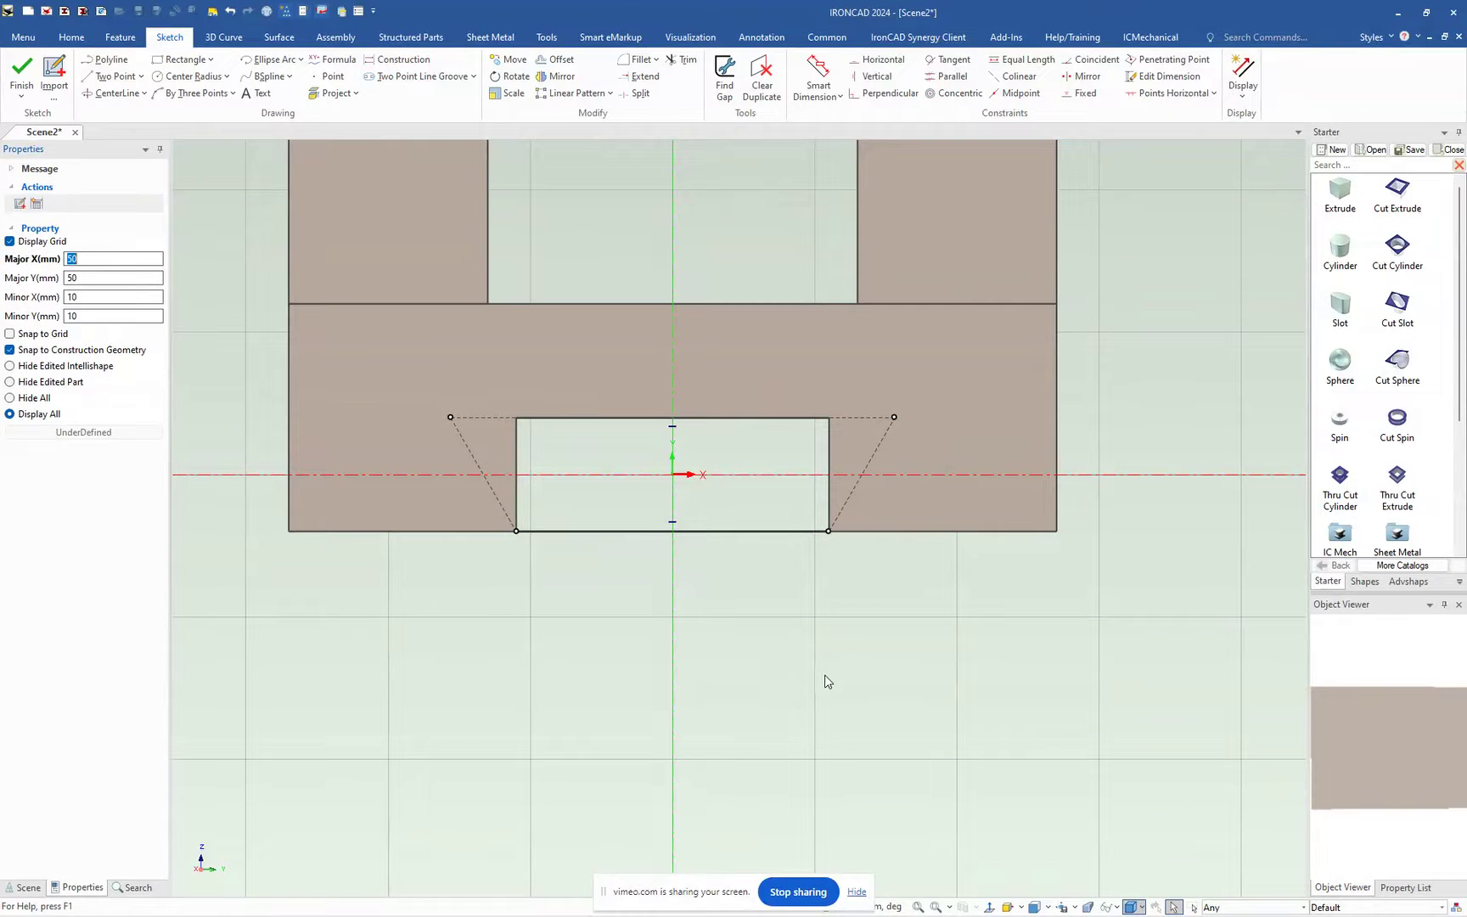
left_click(21, 74)
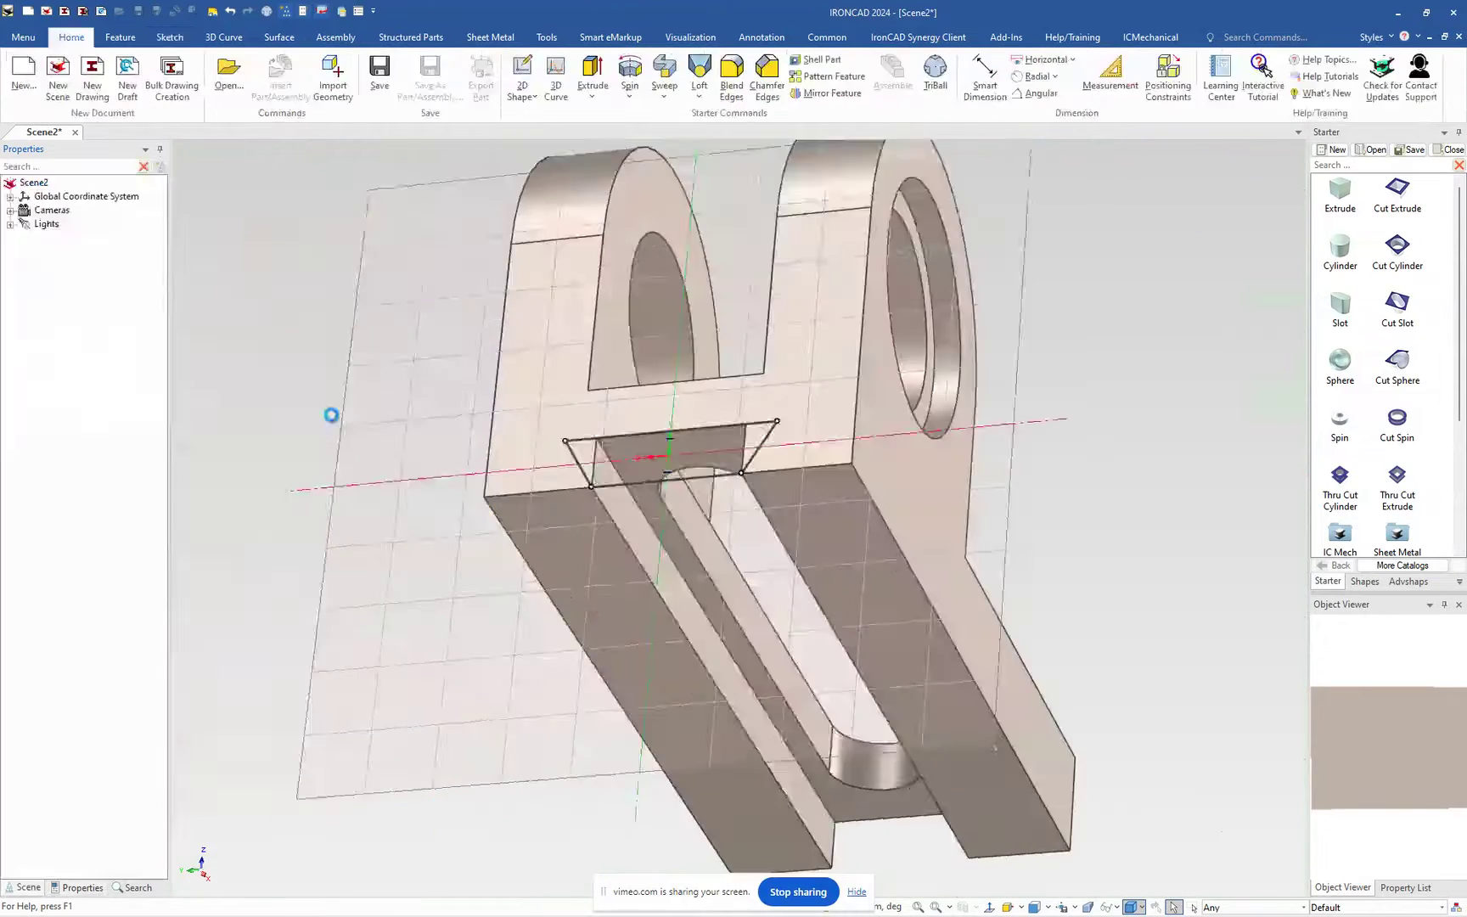
Step: Blend the two edges where the lugs meet the base's top face with a 12 mm radius
middle_click_drag(624, 497, 953, 517)
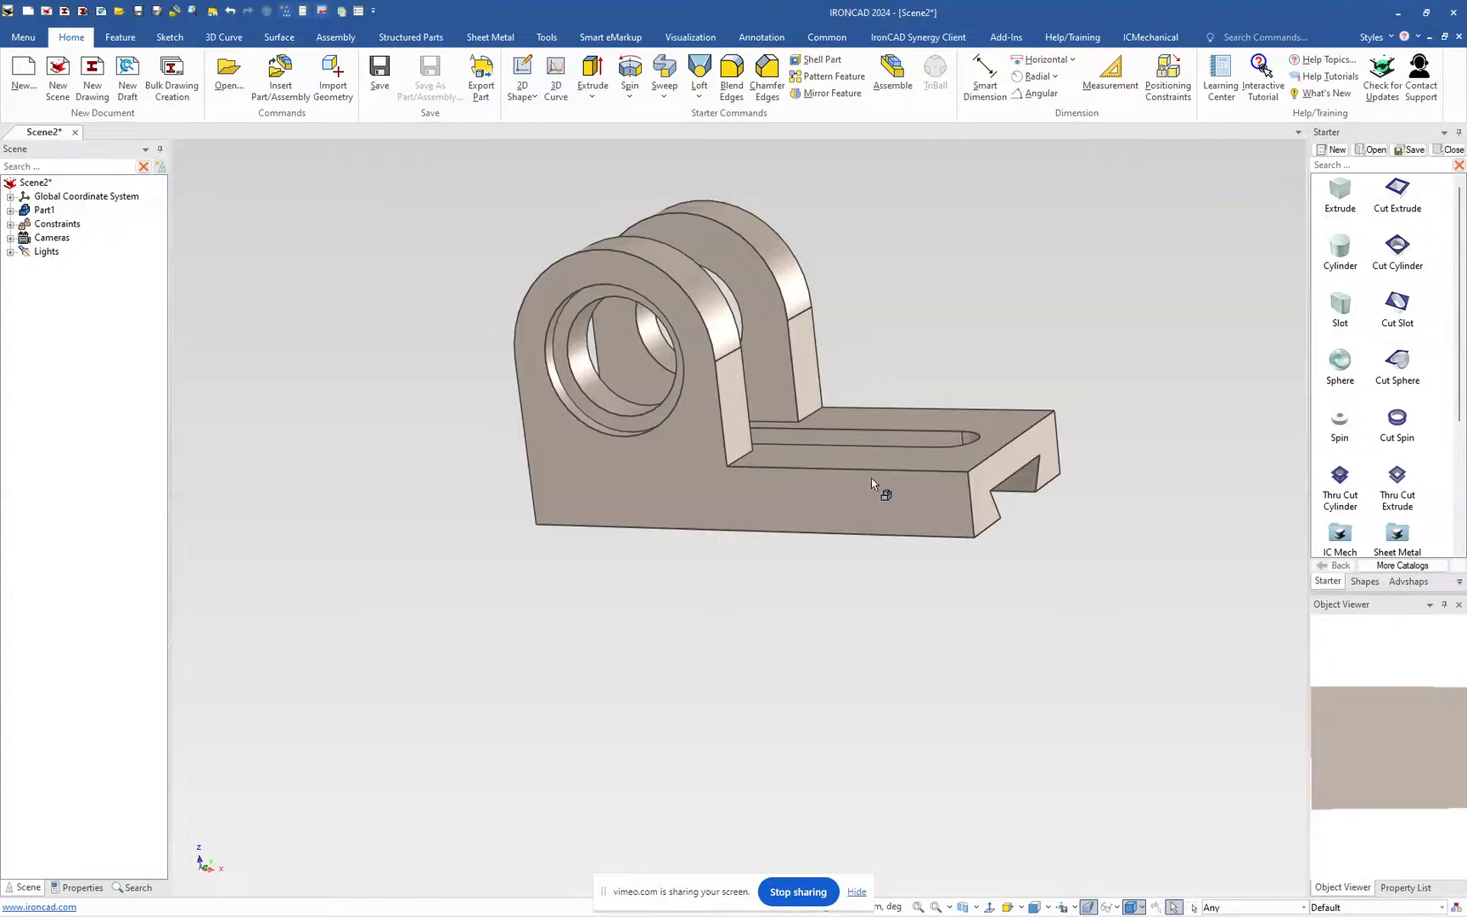
left_click(742, 458)
left_click(742, 458)
left_click(740, 458)
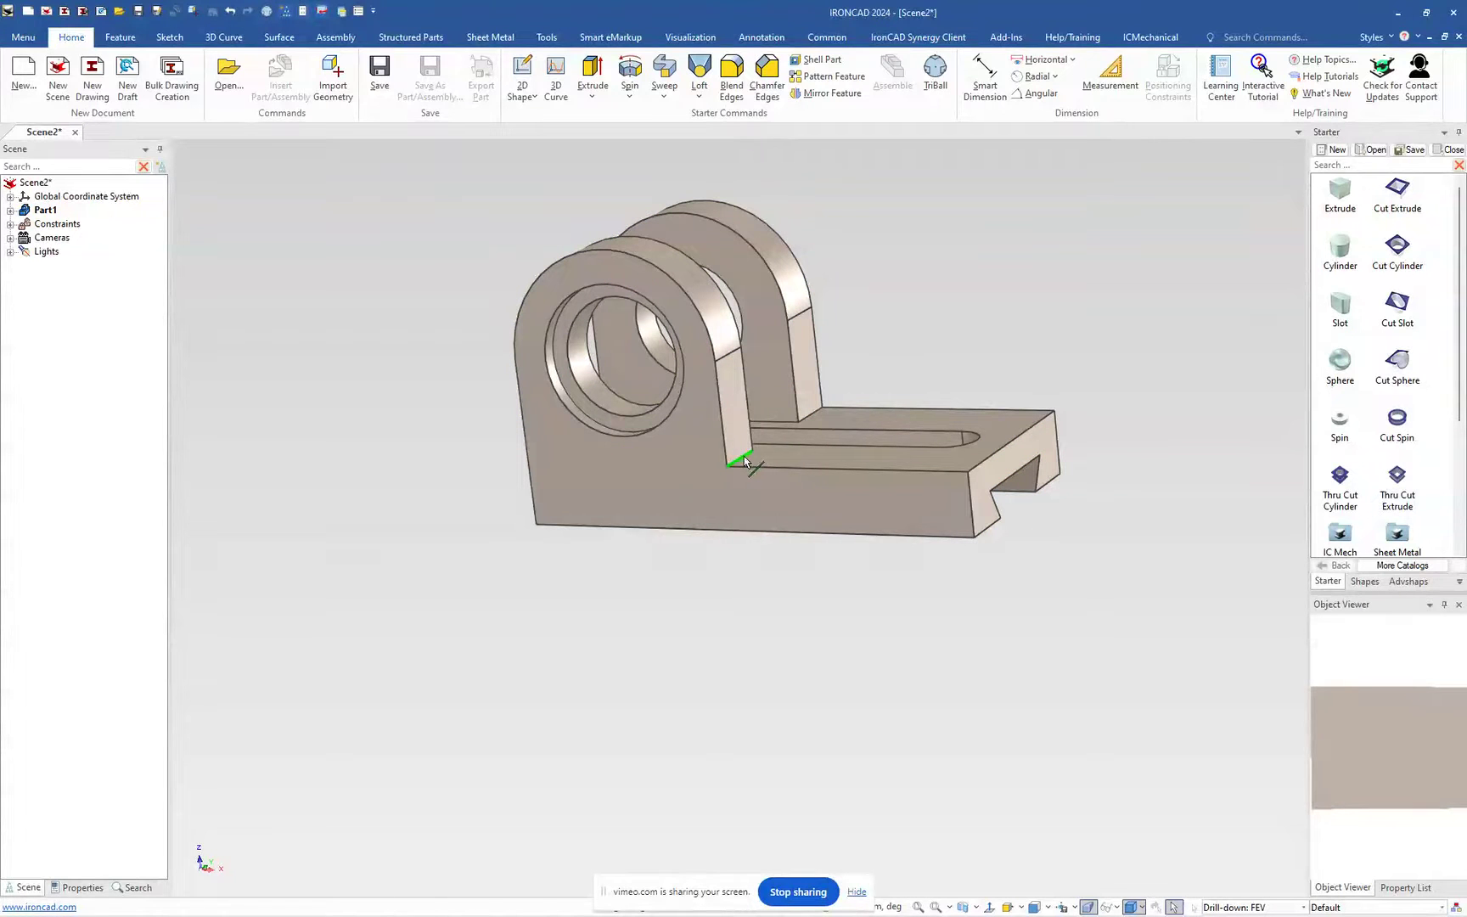
left_click(818, 412, "shift")
right_click(818, 412)
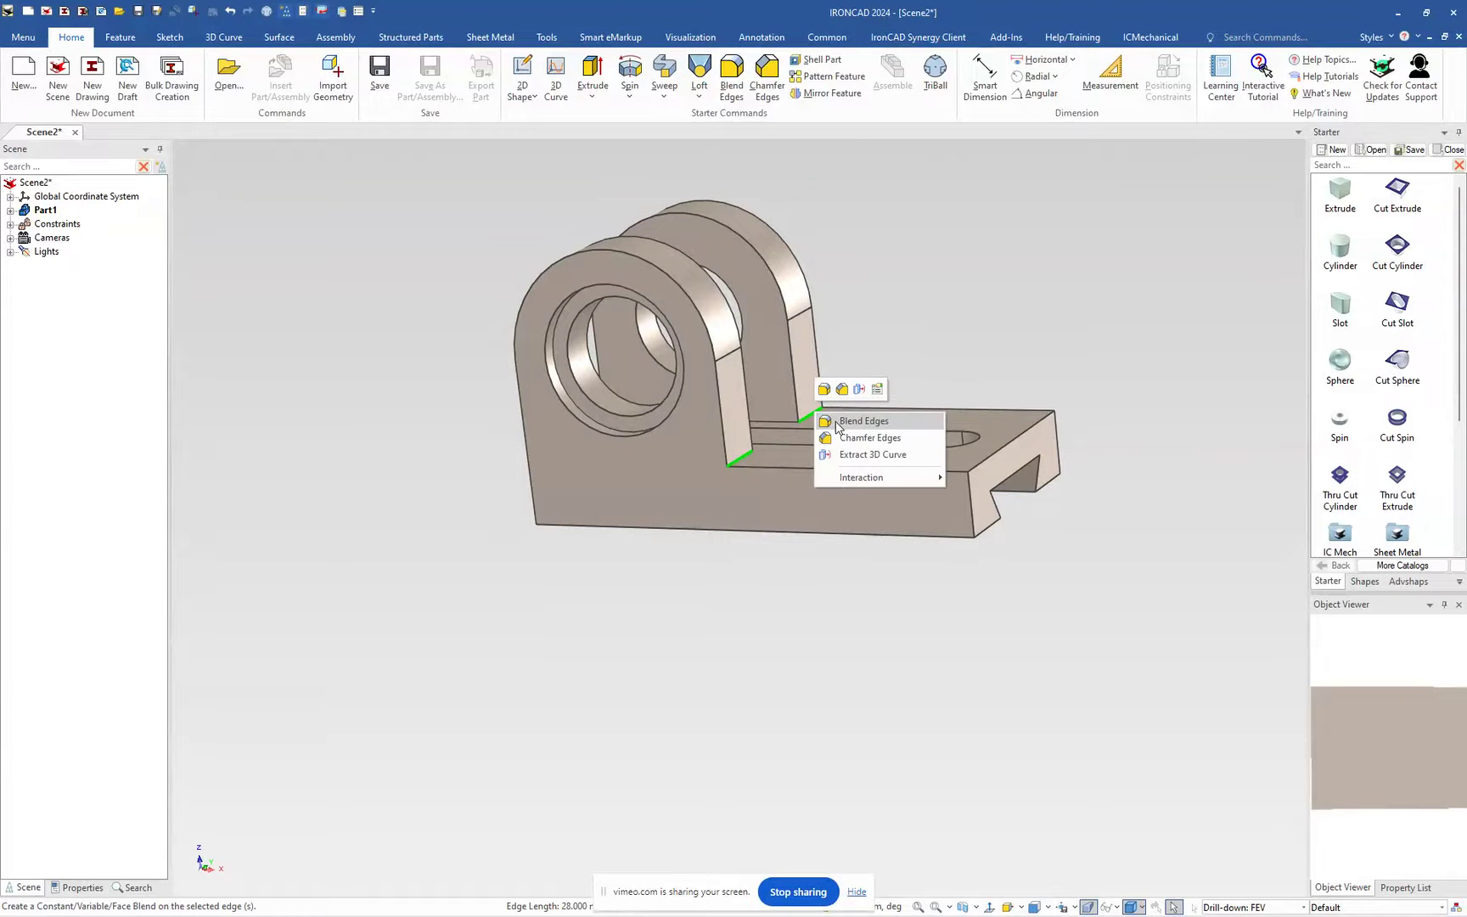
left_click(838, 425)
type("12")
key("Return")
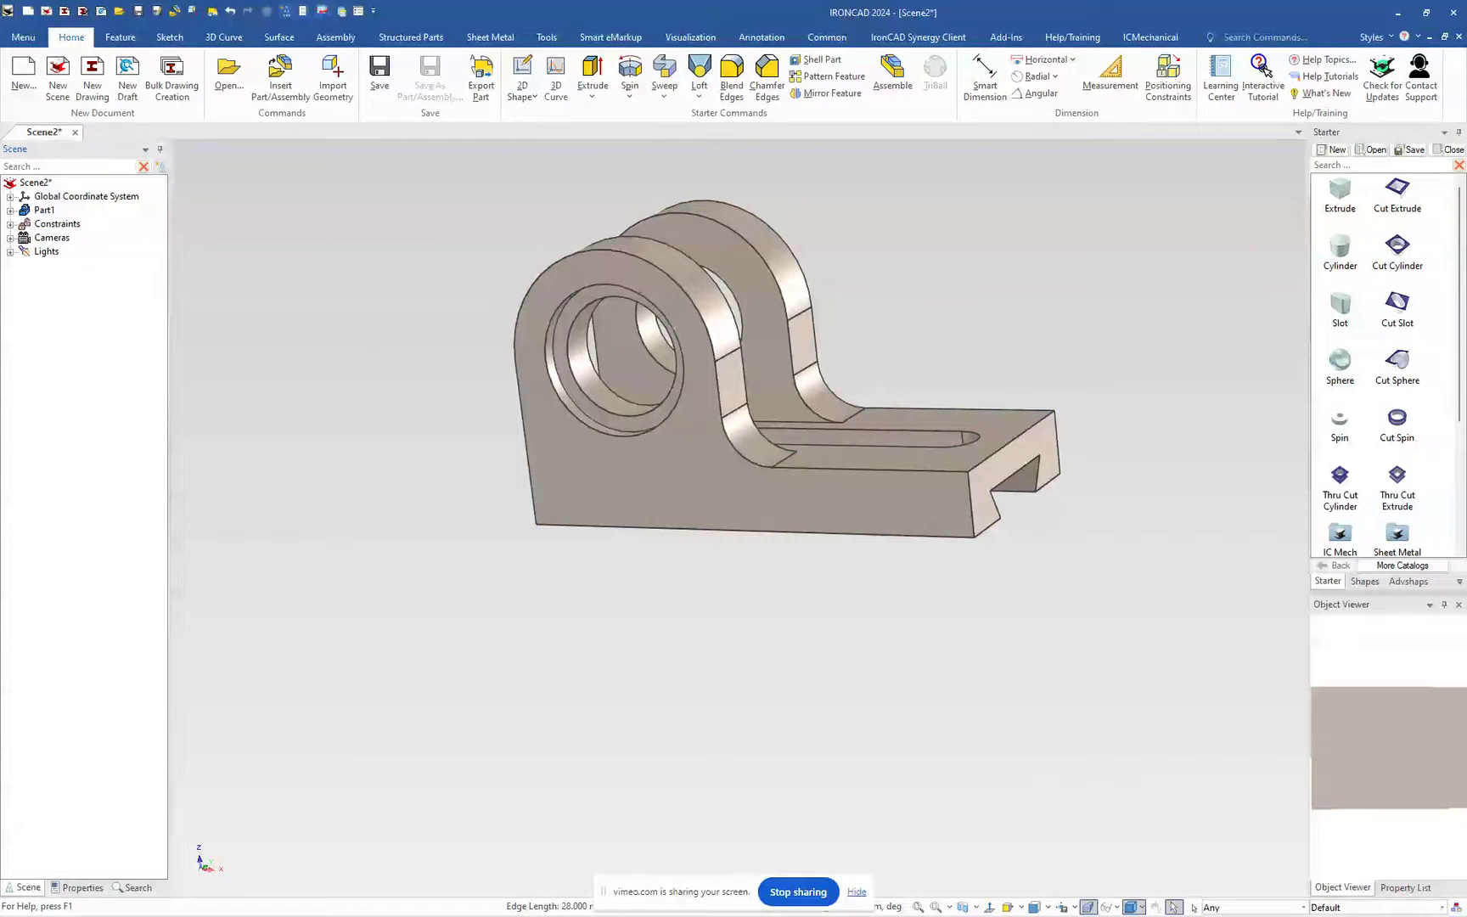
Step: Start a constant edge blend with a 6 mm radius on the two vertical corner edges at the base's free end
left_click(973, 509)
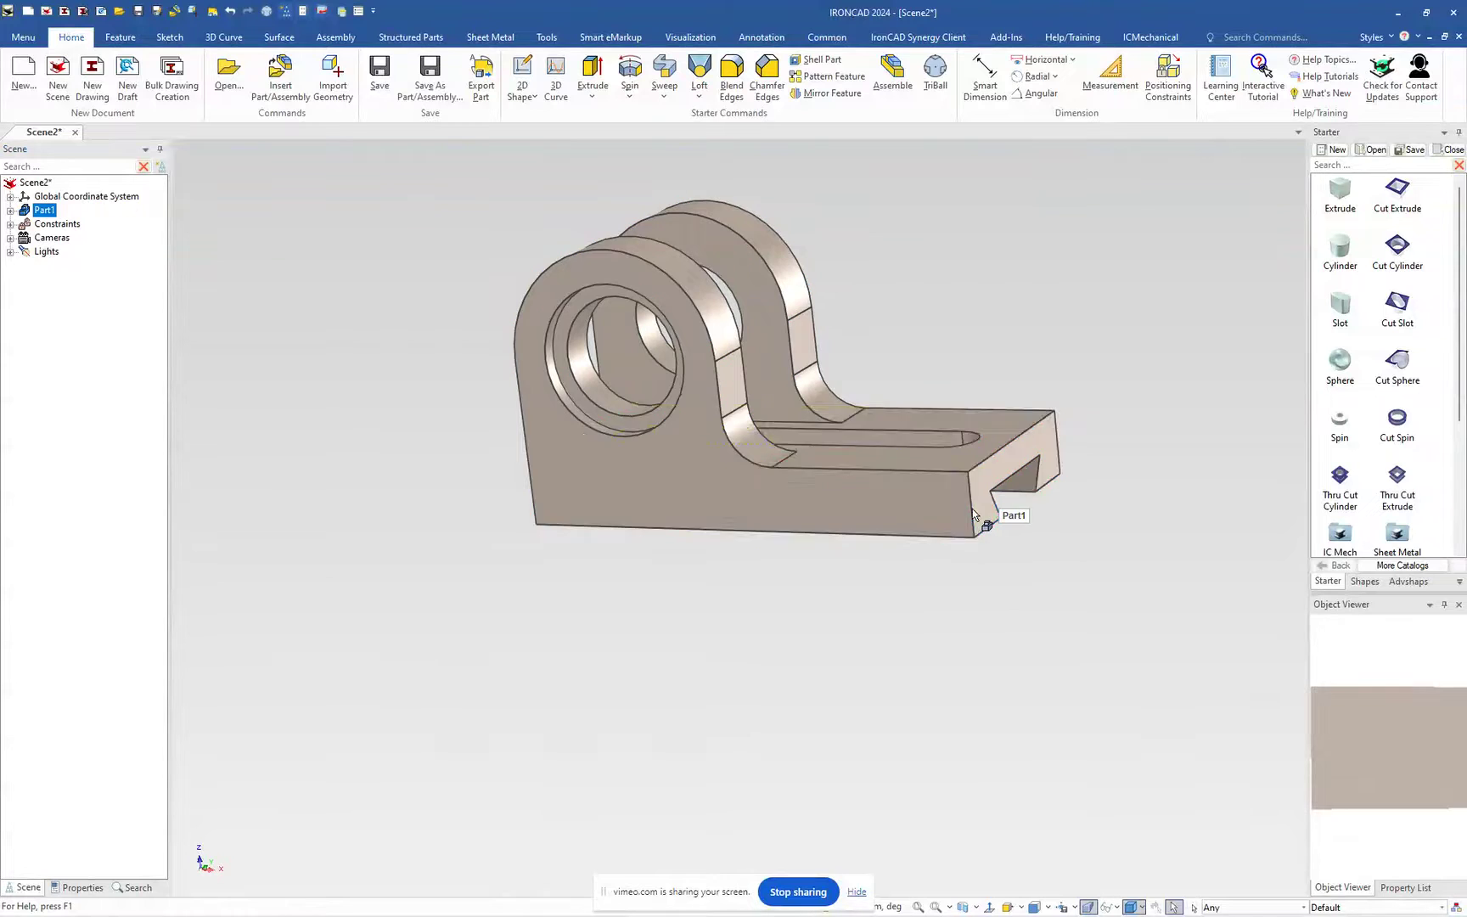
left_click(972, 509)
right_click(970, 509)
left_click(999, 519)
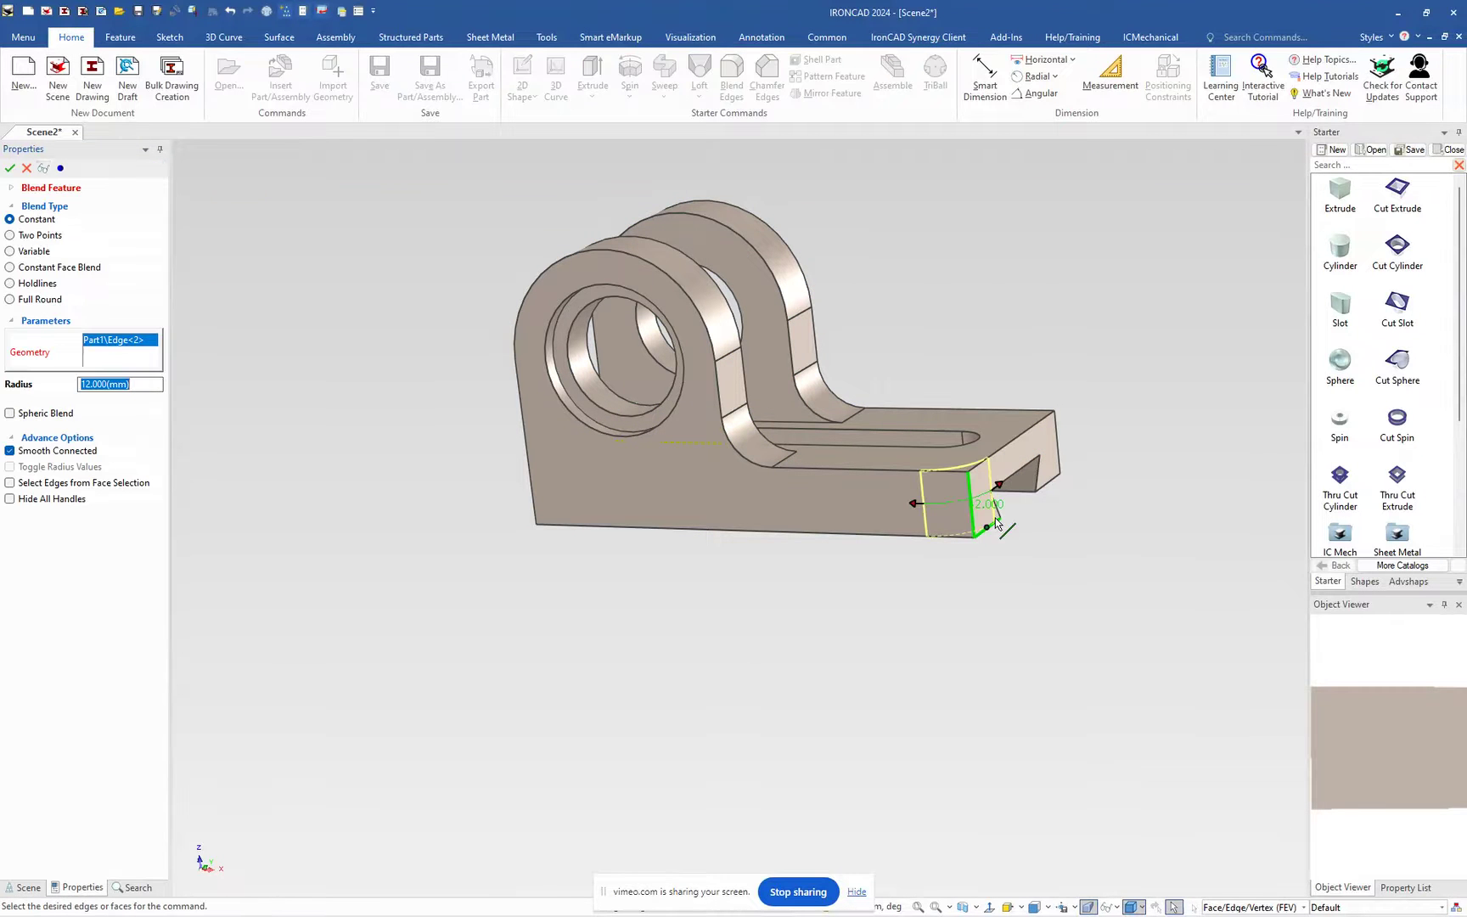
type("5")
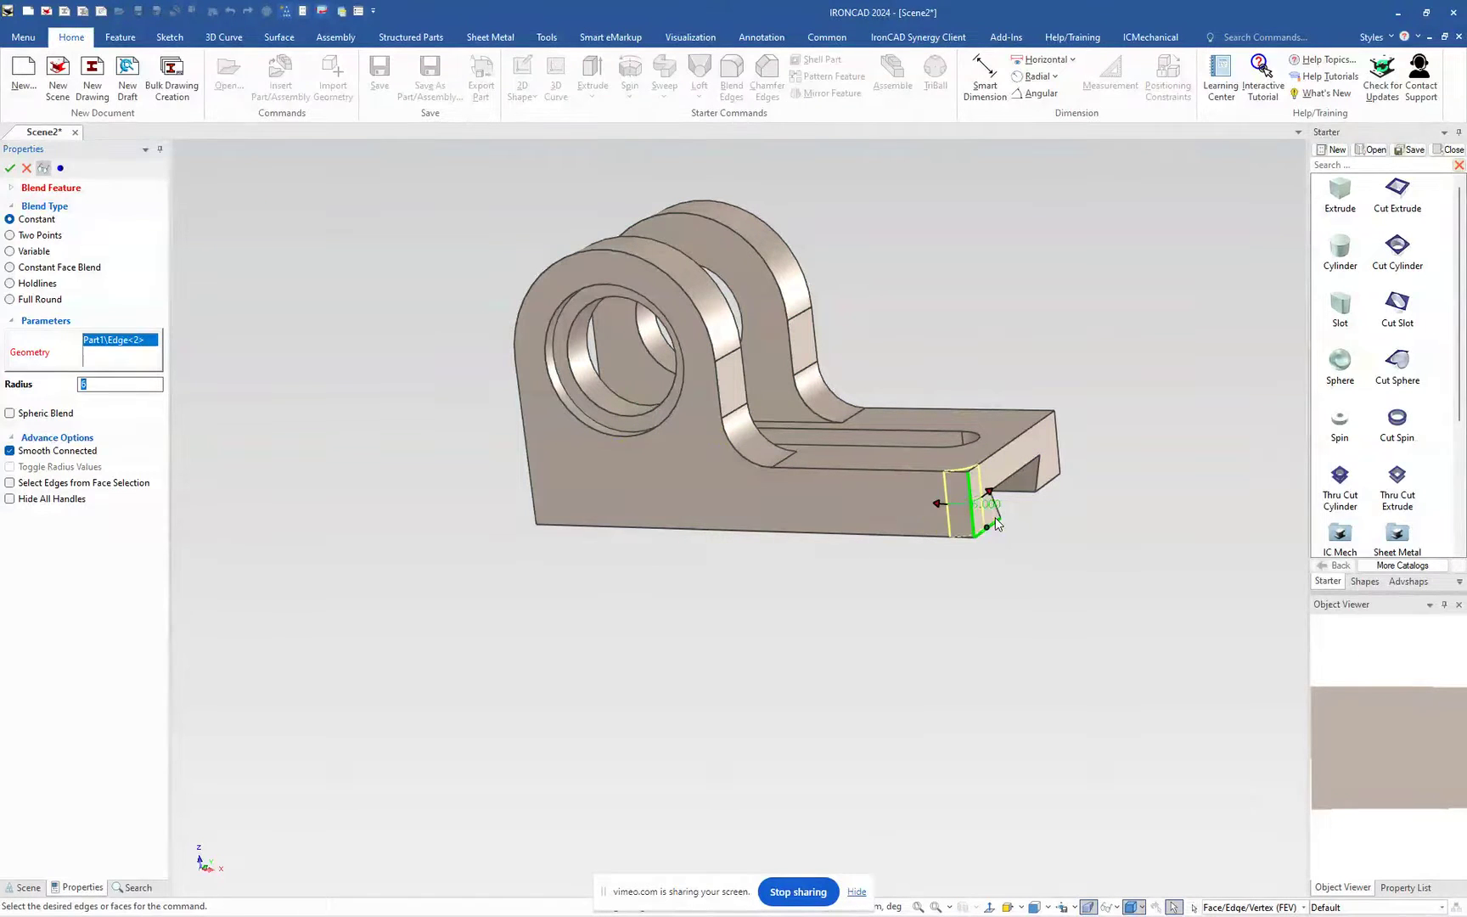
left_click(1059, 443)
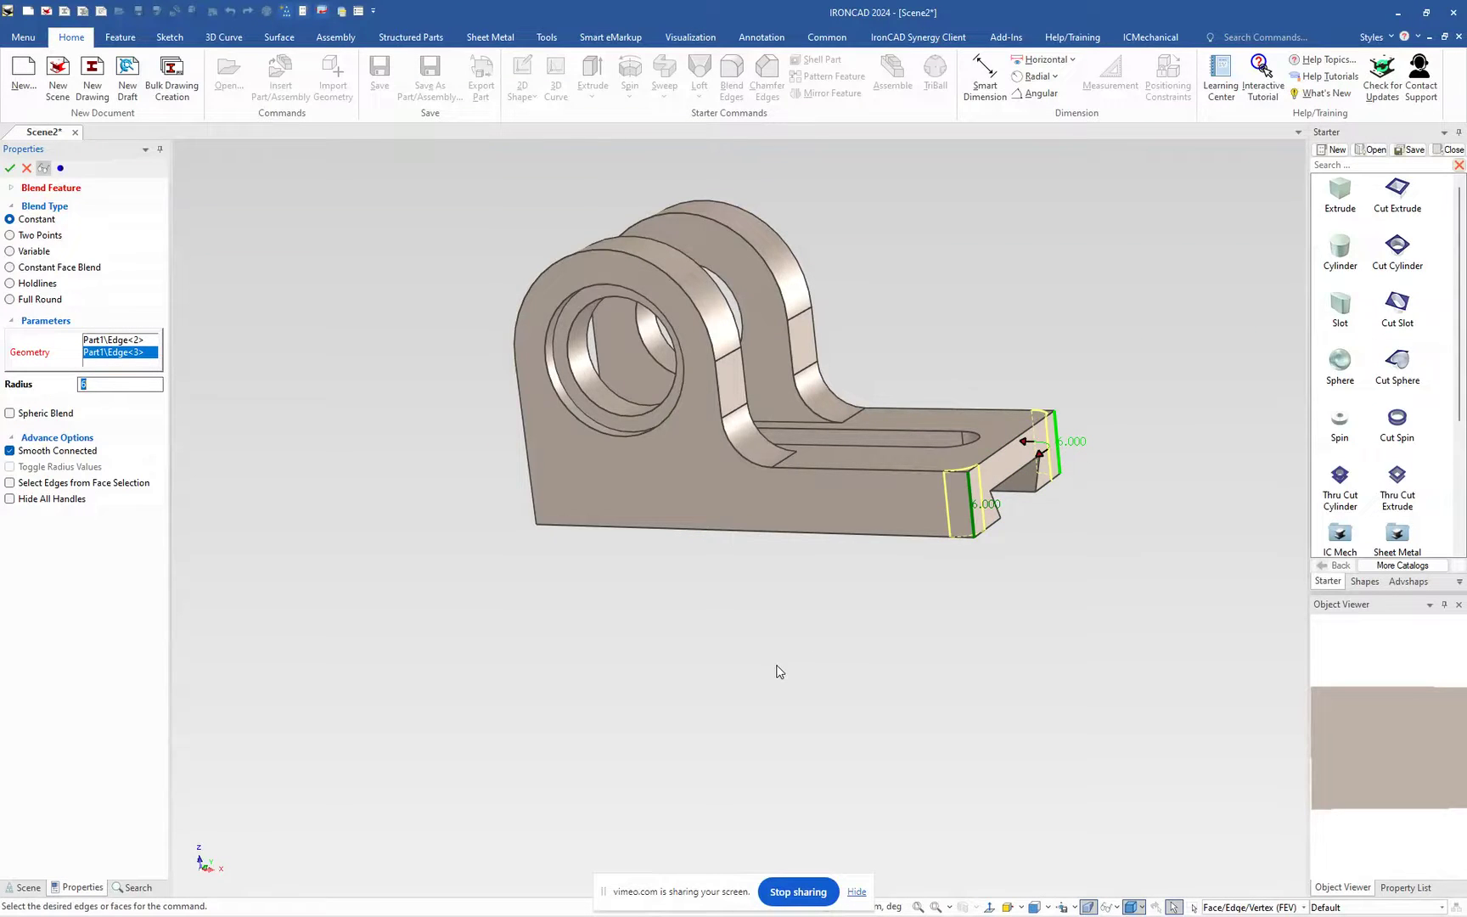
Step: Turn off Smooth Connected, add the two outer vertical edges at the lug end to the 6 mm blend and apply it
middle_click_drag(779, 671, 893, 672)
scroll(989, 497, "up", 6)
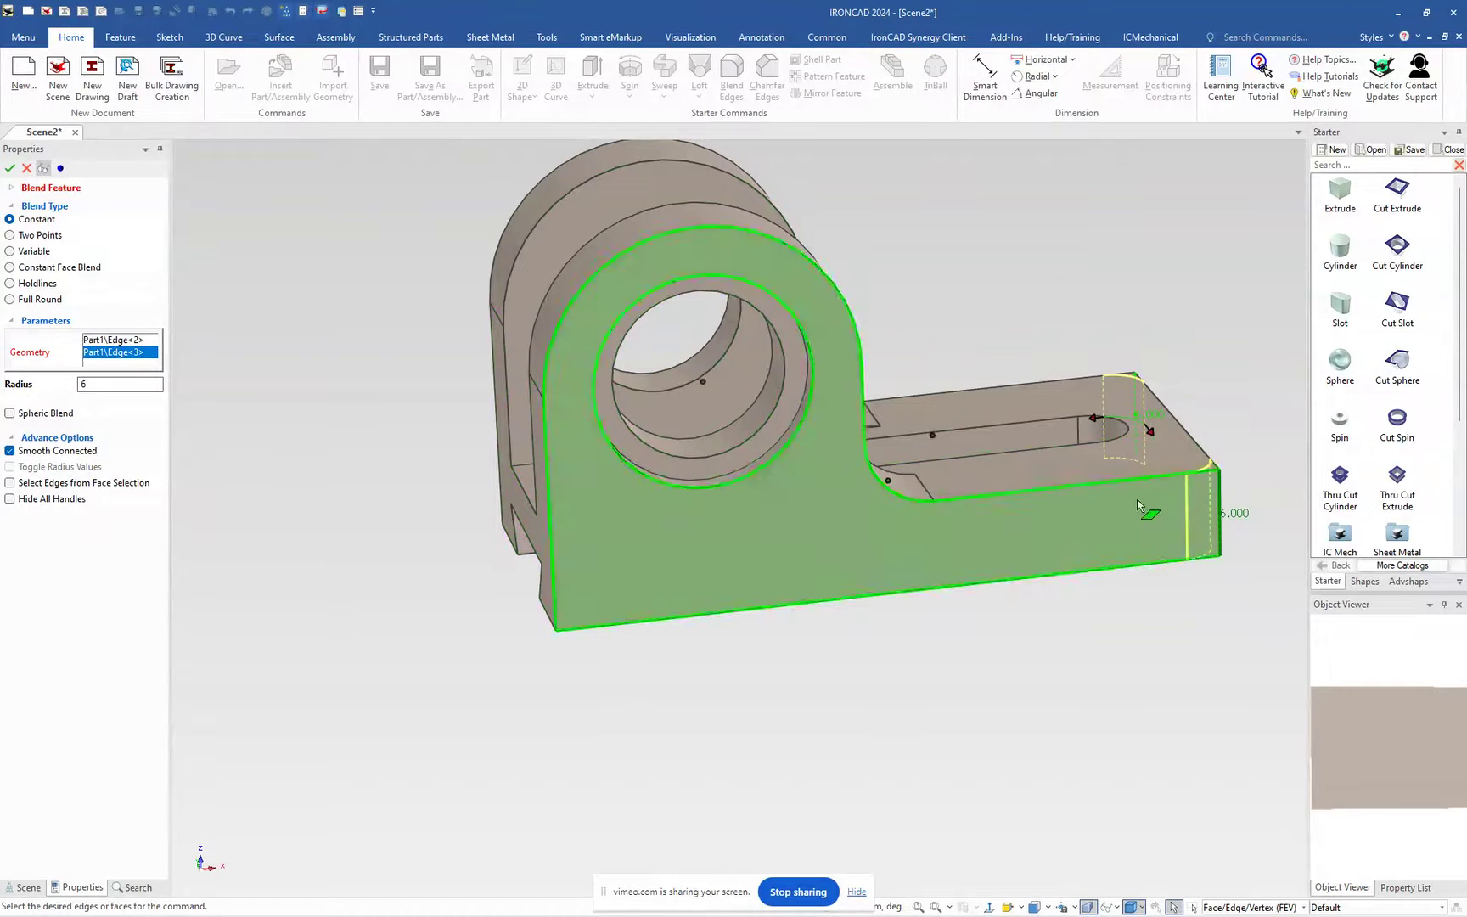
left_click(20, 457)
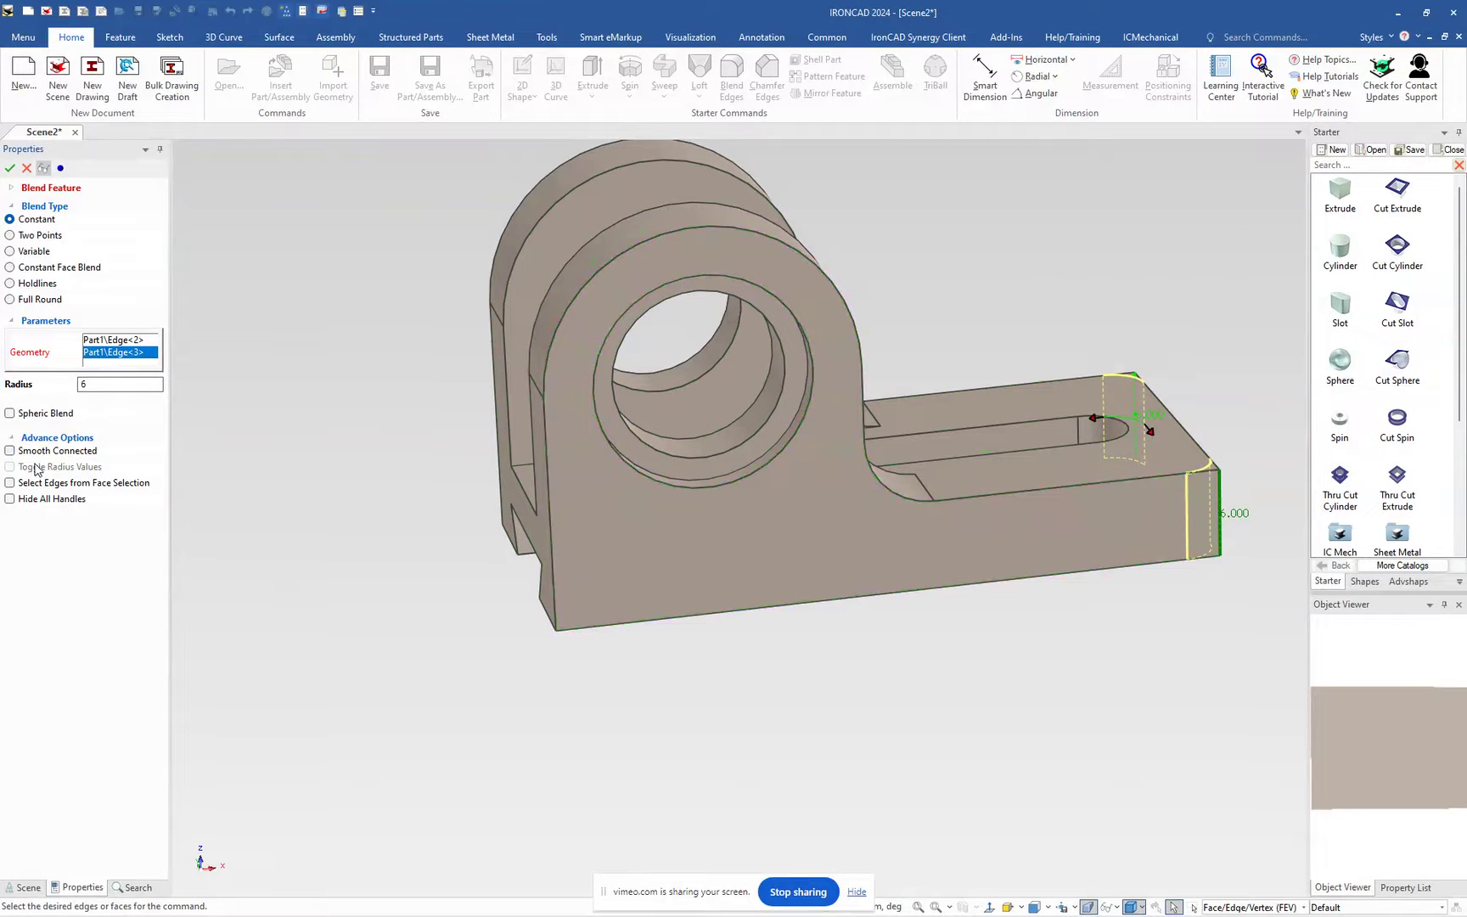
left_click(553, 551)
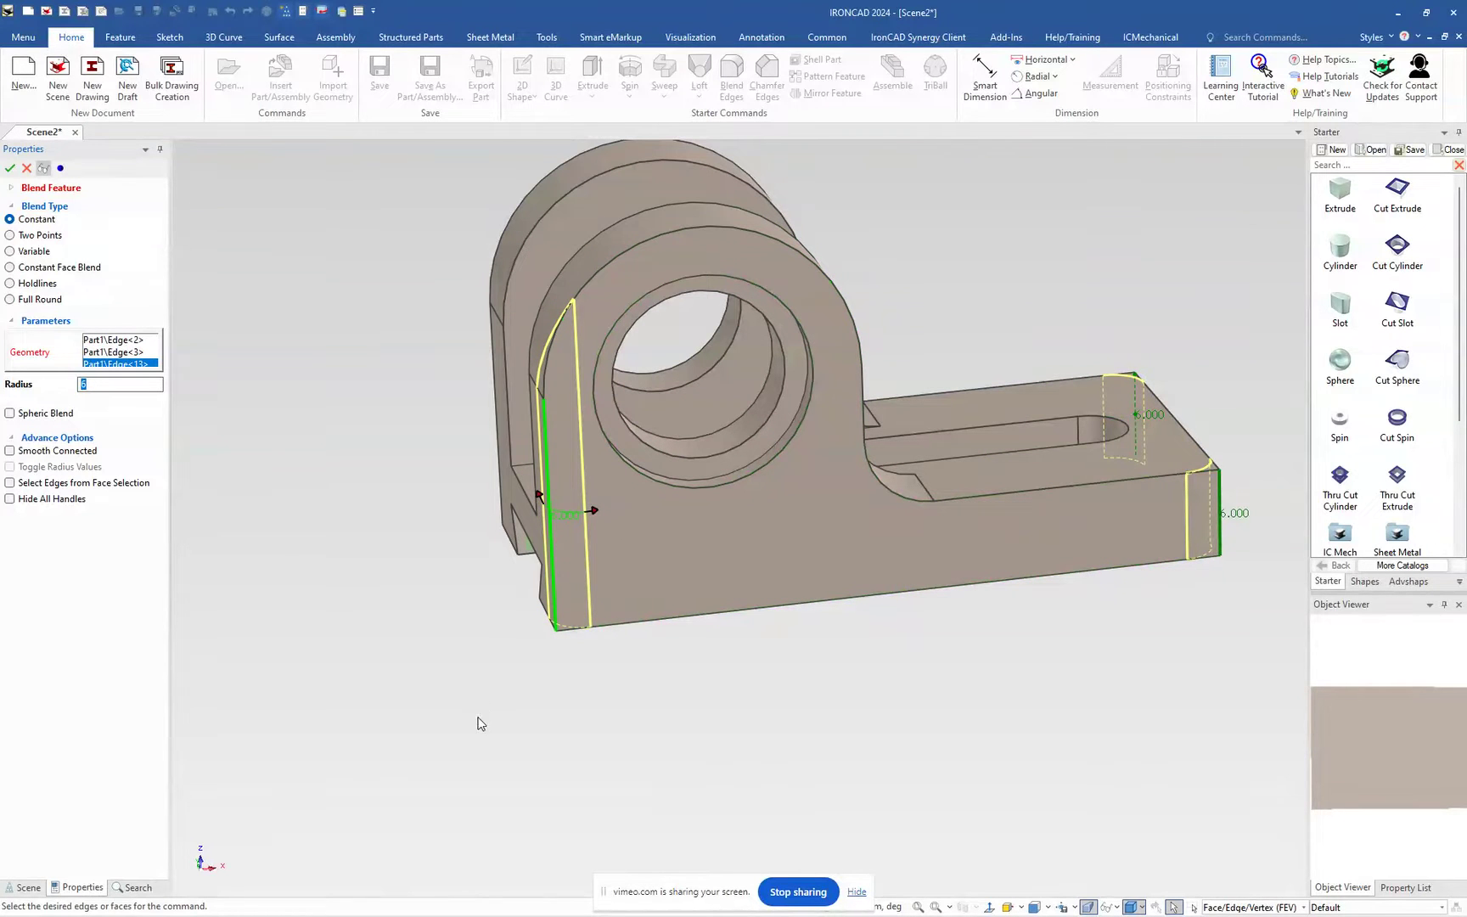
middle_click_drag(467, 784, 574, 785)
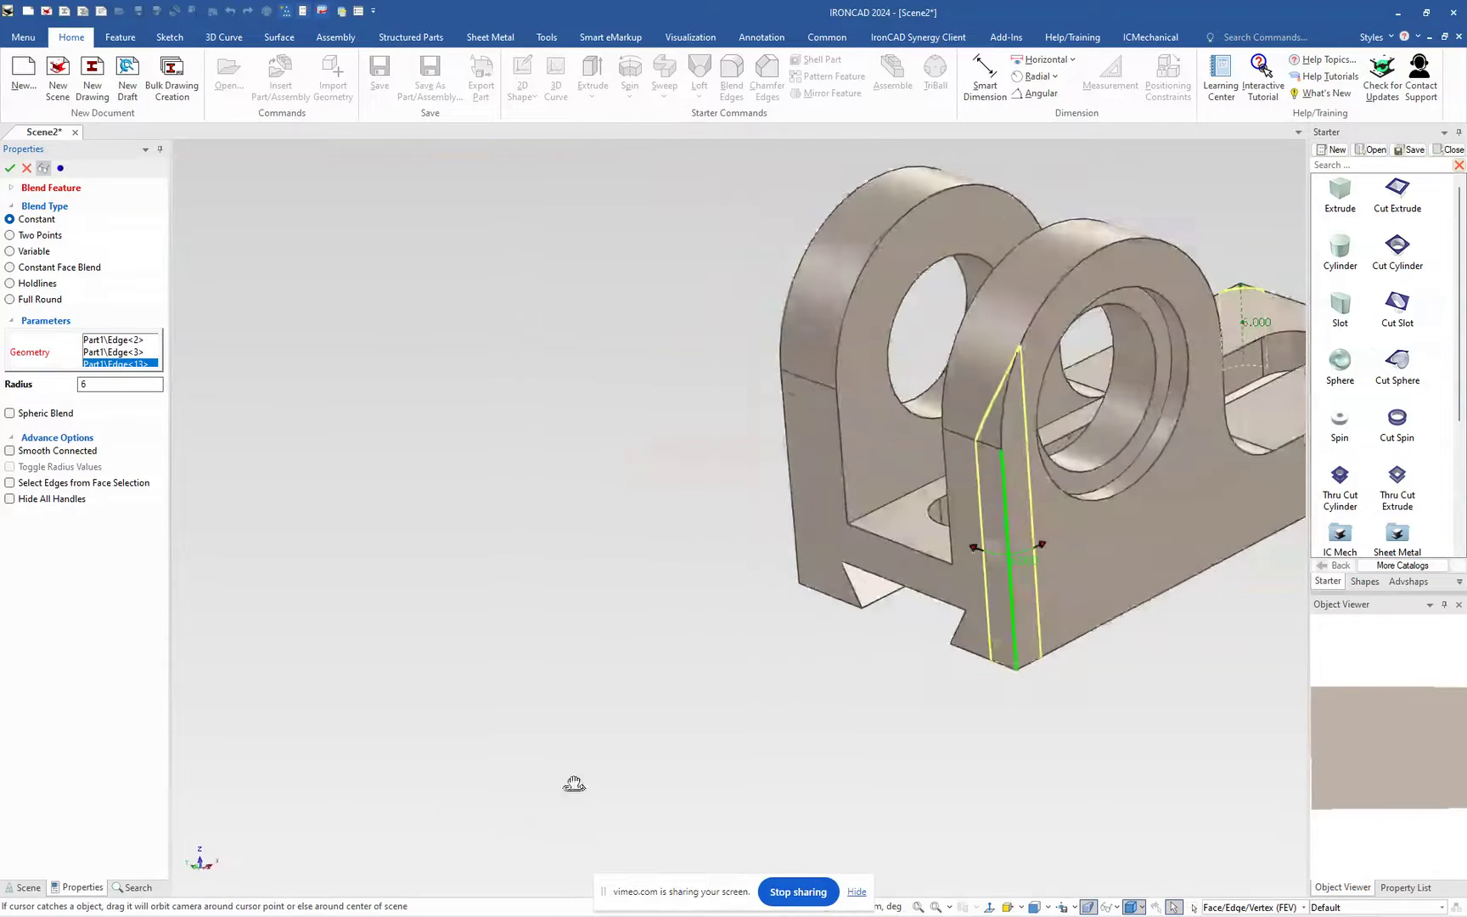
left_click(791, 509)
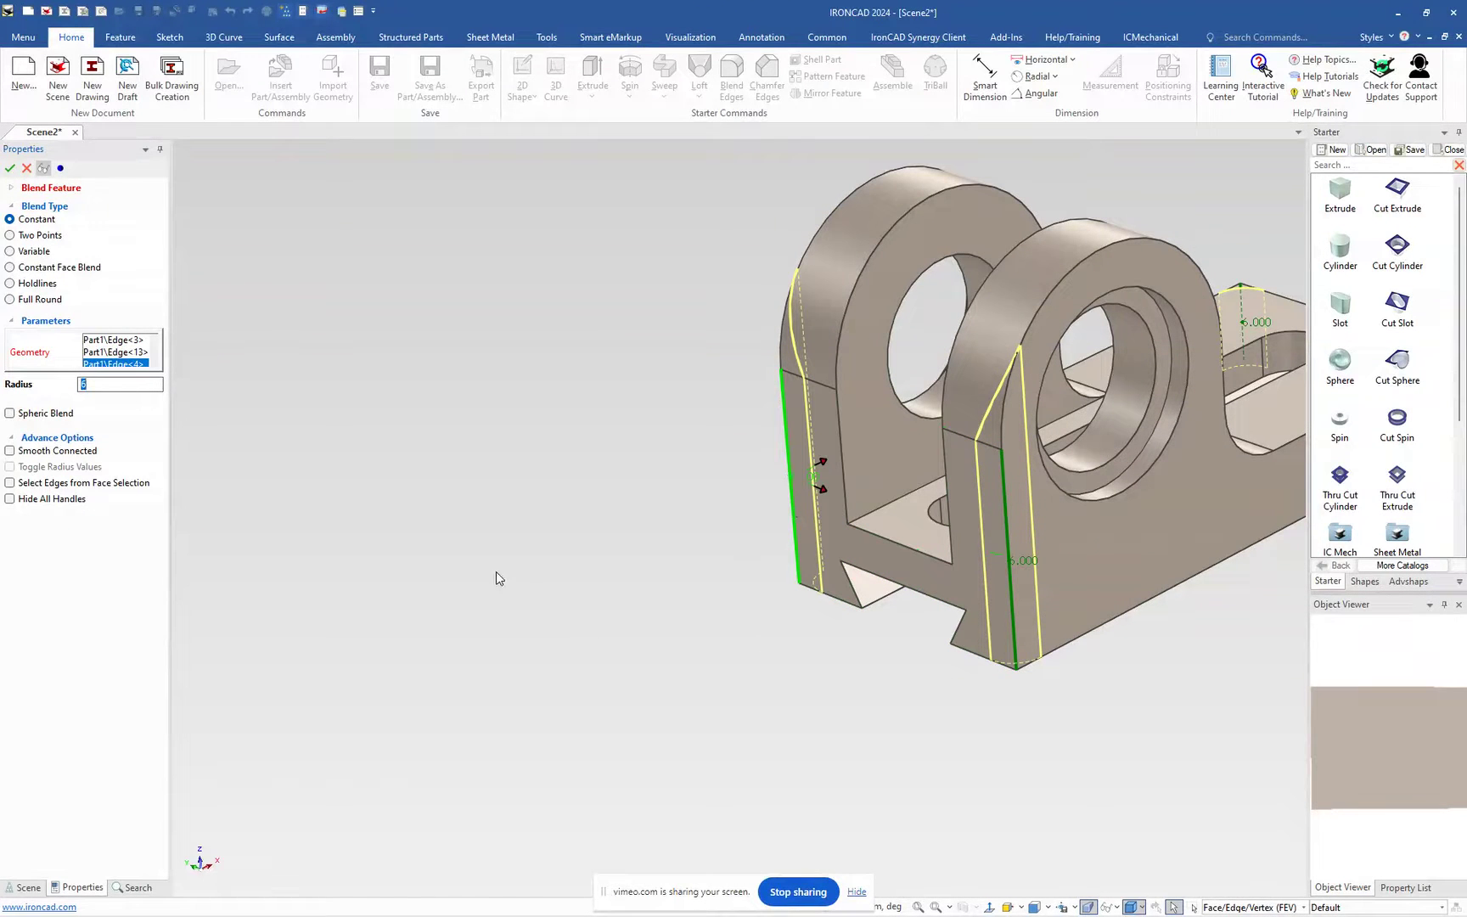
left_click(9, 167)
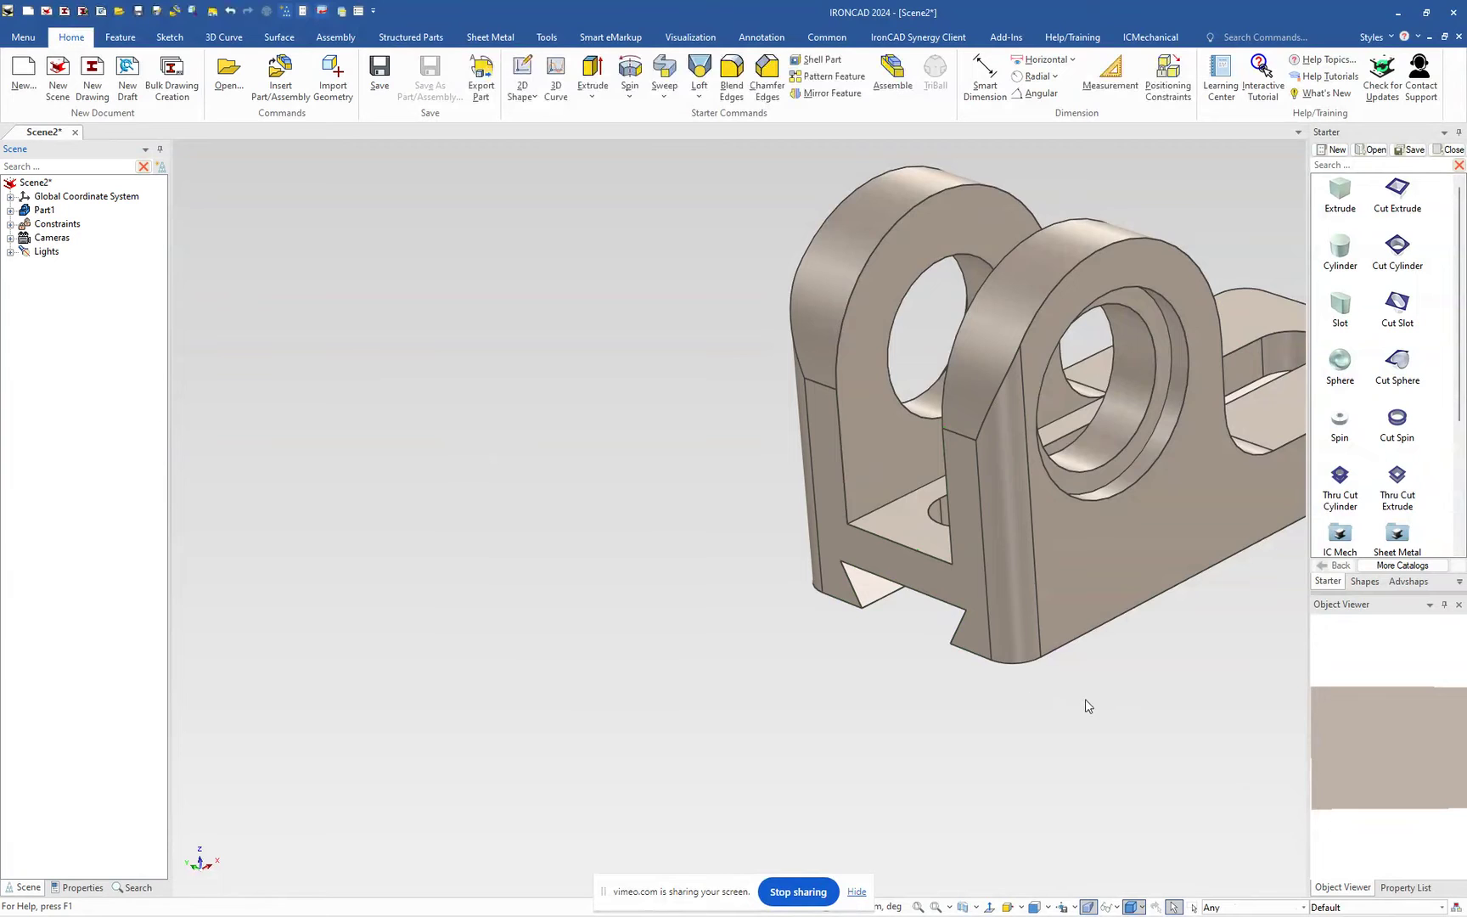
Step: Check the diameters of the front lug's counterbore and of the bore running through both lugs
scroll(1062, 700, "down", 3)
middle_click_drag(1062, 701, 733, 781)
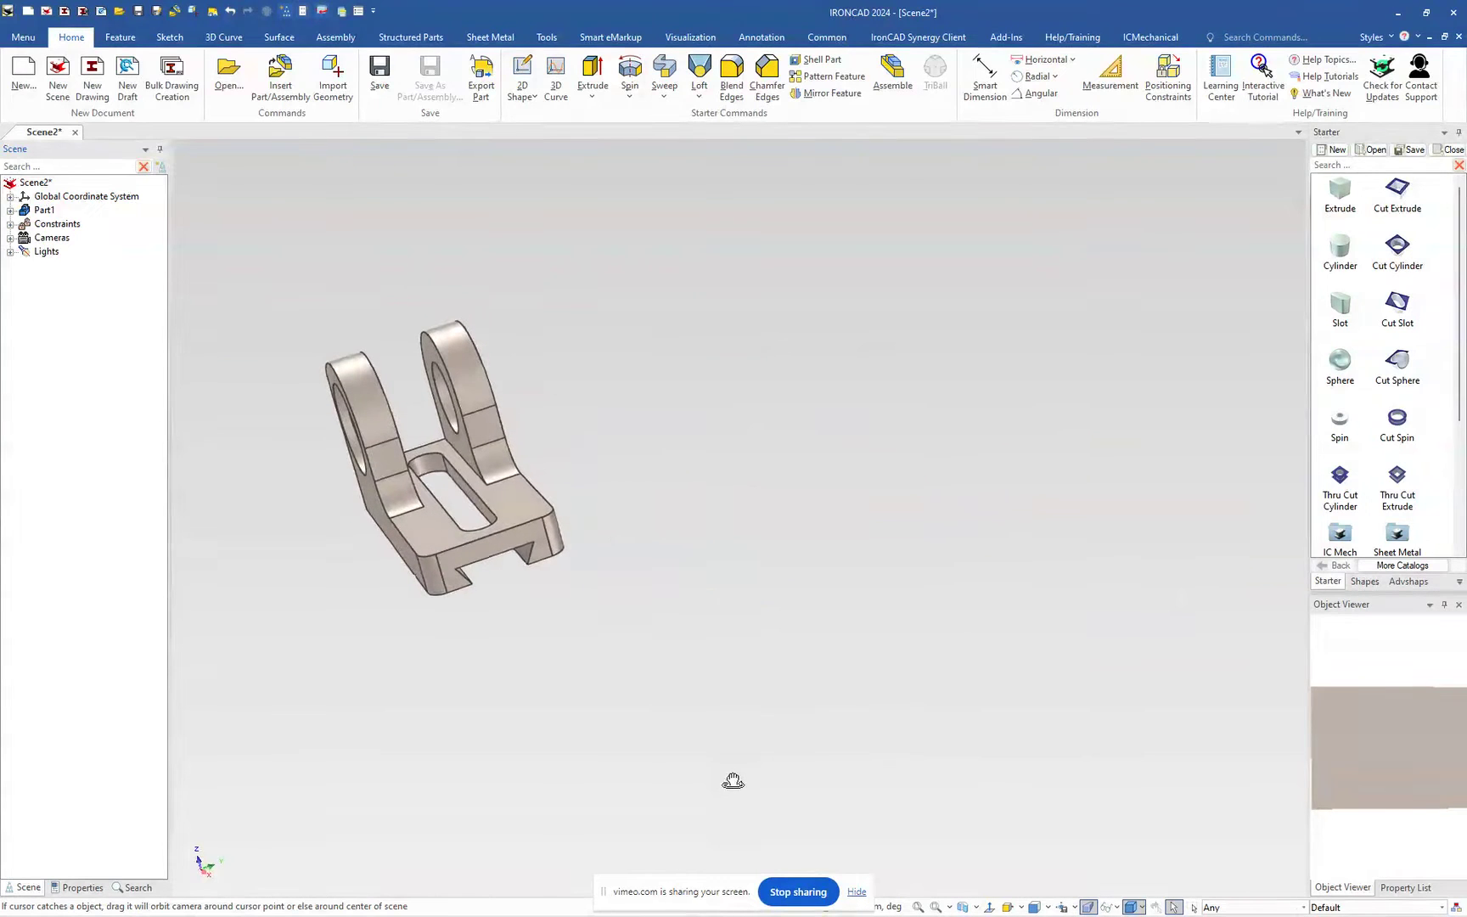
mouse_move(602, 684)
middle_mouse_down()
mouse_move(721, 635)
mouse_move(793, 455)
mouse_move(815, 599)
mouse_move(905, 646)
mouse_move(901, 665)
mouse_move(860, 679)
mouse_move(698, 698)
mouse_move(762, 680)
mouse_move(606, 654)
middle_mouse_up()
scroll(589, 561, "up", 2)
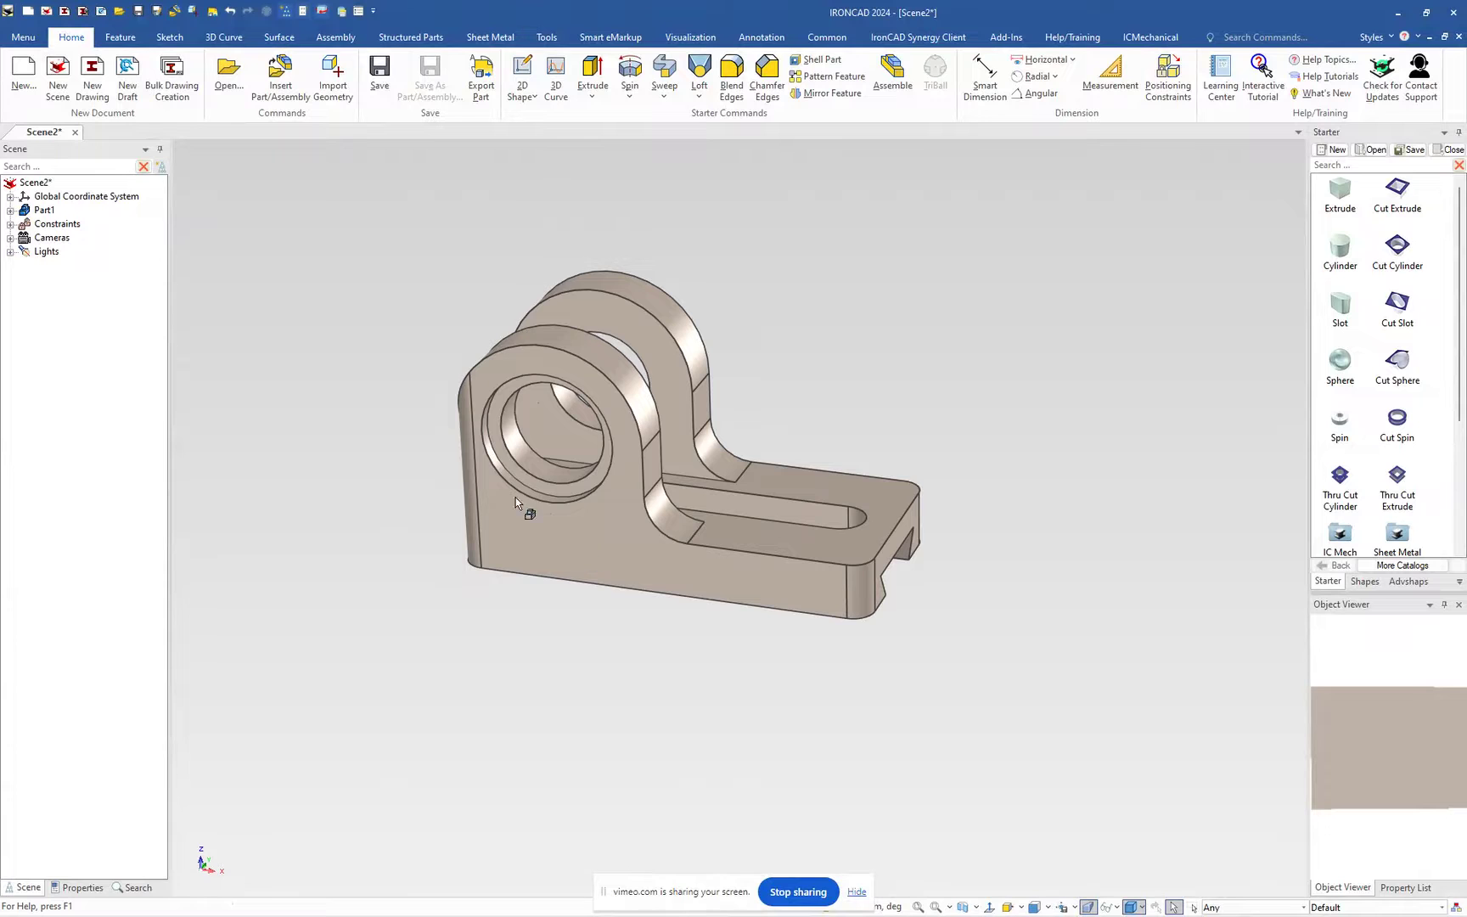
left_click(513, 461)
left_click(518, 463)
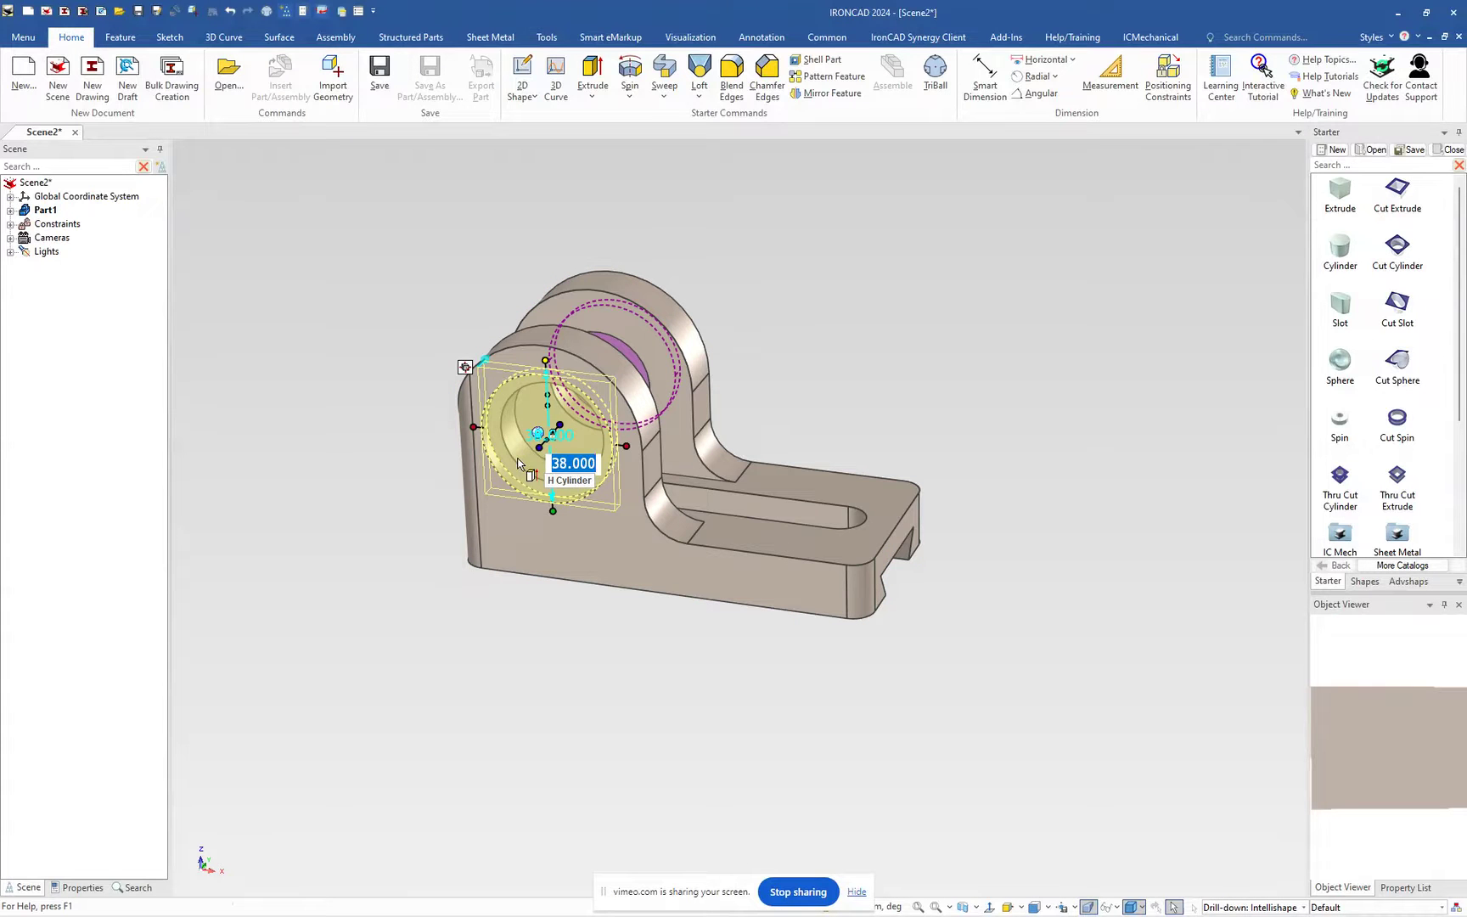
scroll(696, 516, "up", 3)
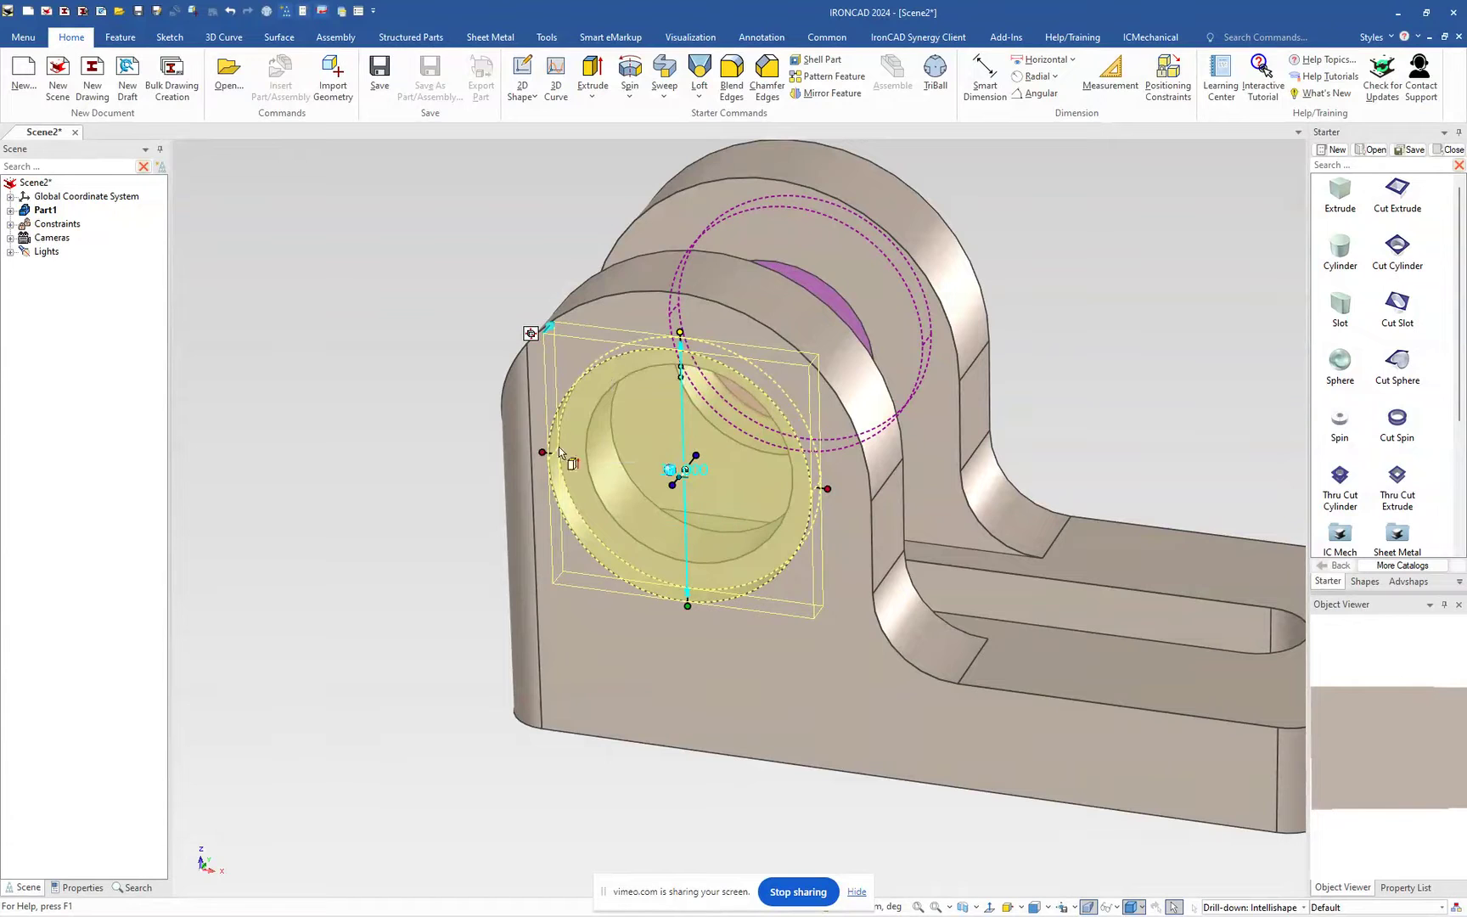
left_click(618, 470)
type("40")
key("Return")
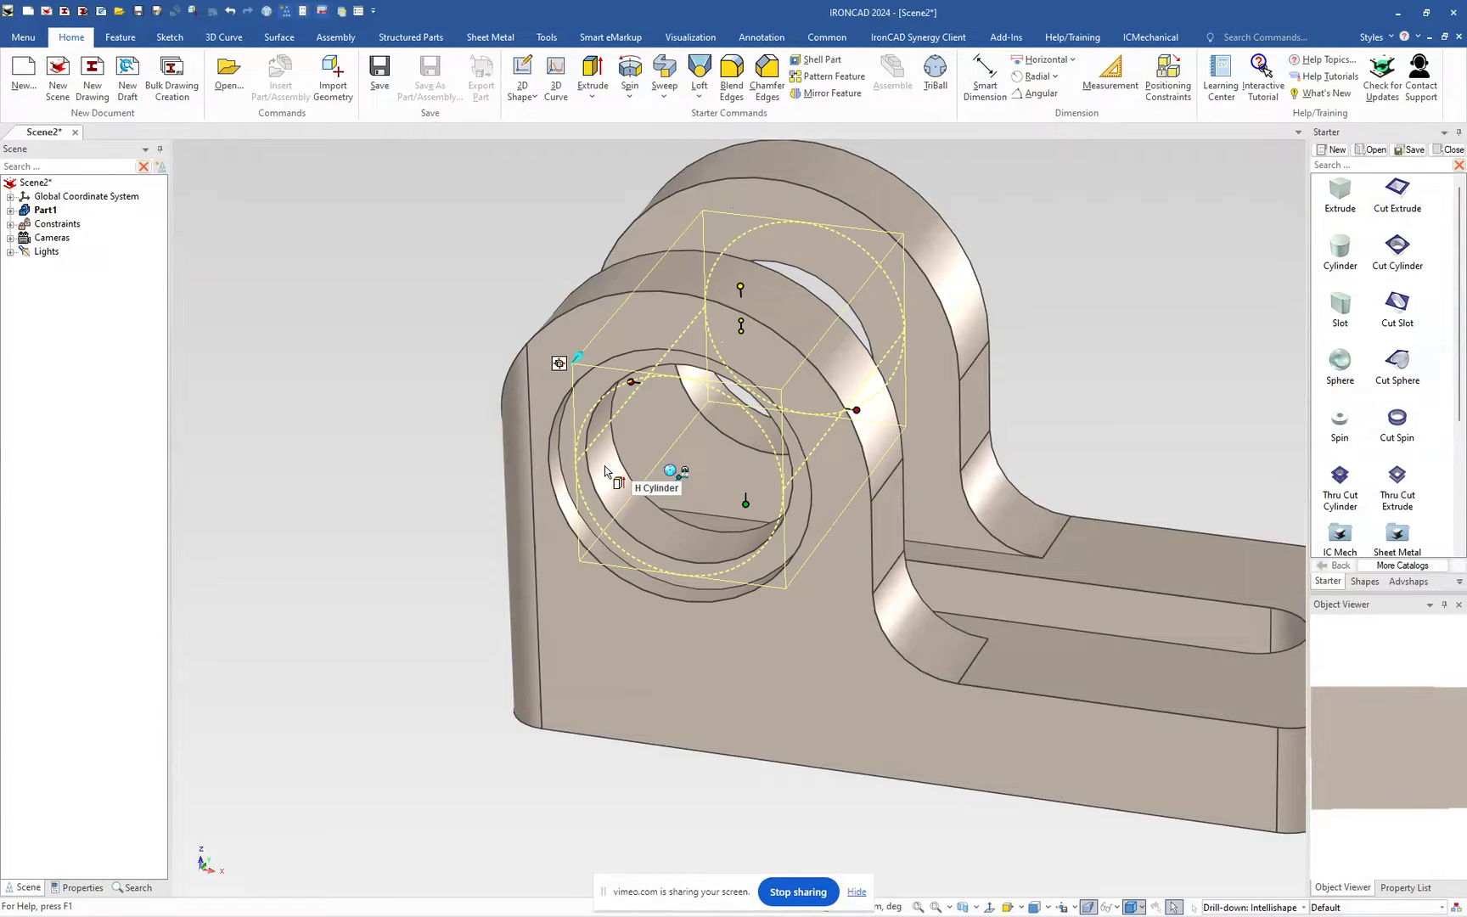
left_click(857, 411)
left_click(1093, 339)
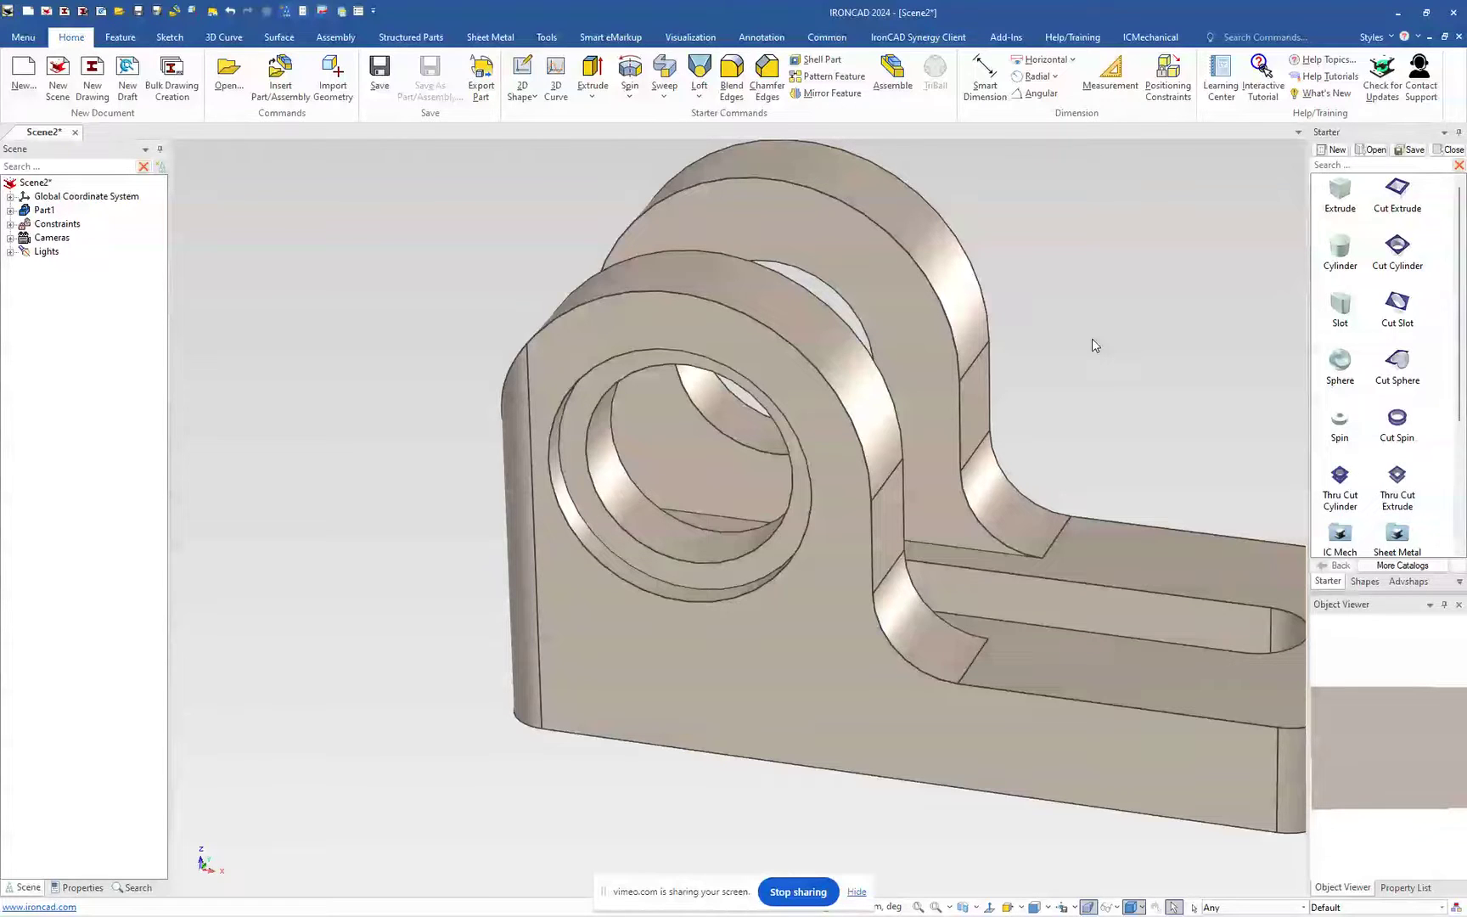
Step: Check the length of the block that forms the lower part of the lugs
left_click(870, 533)
left_click(873, 538)
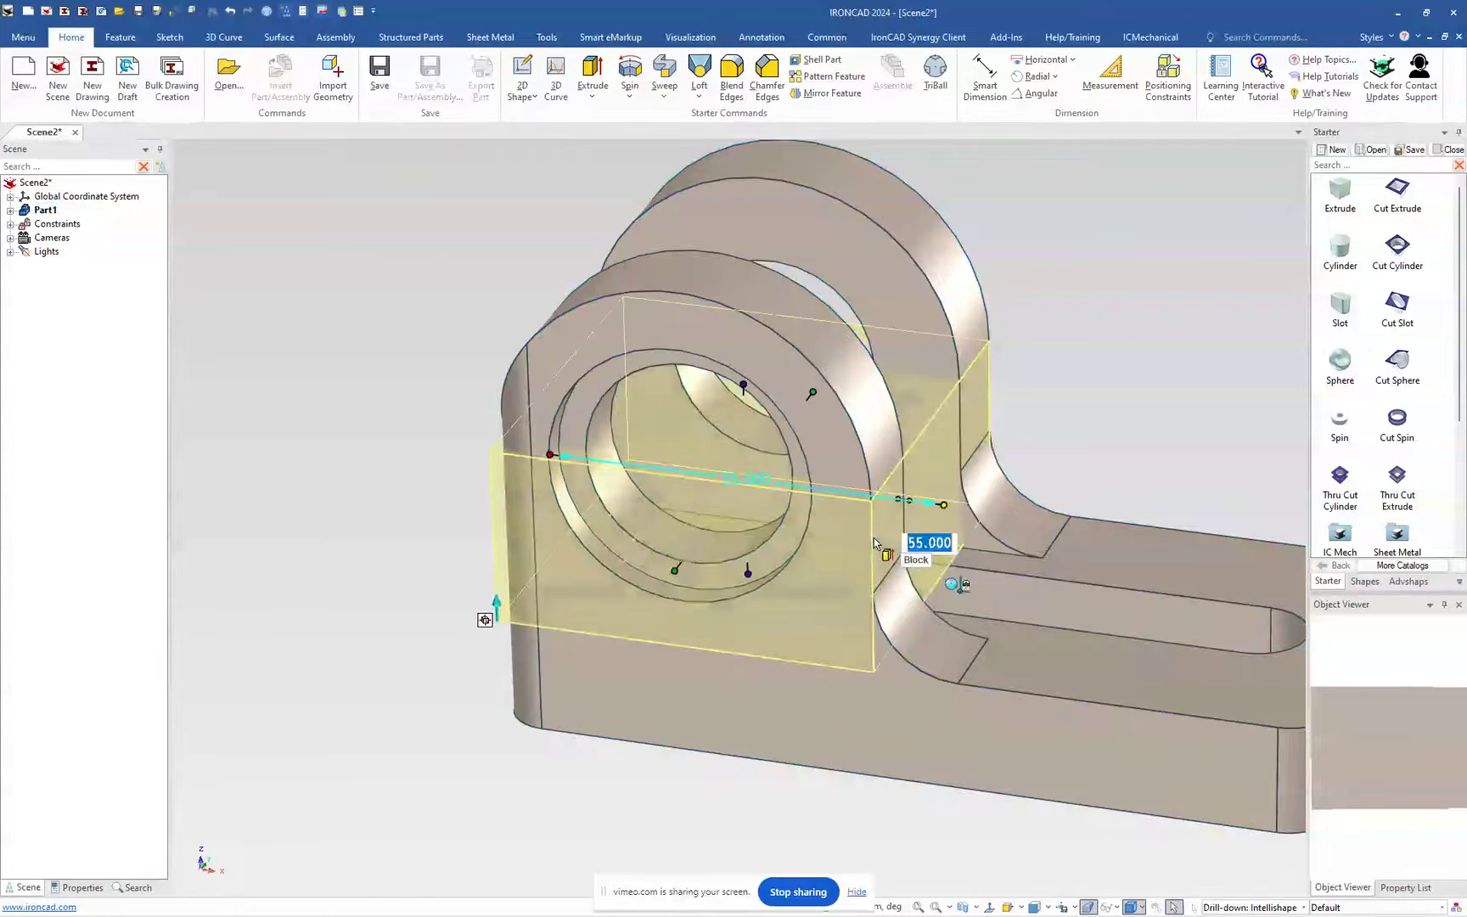
left_click(1147, 376)
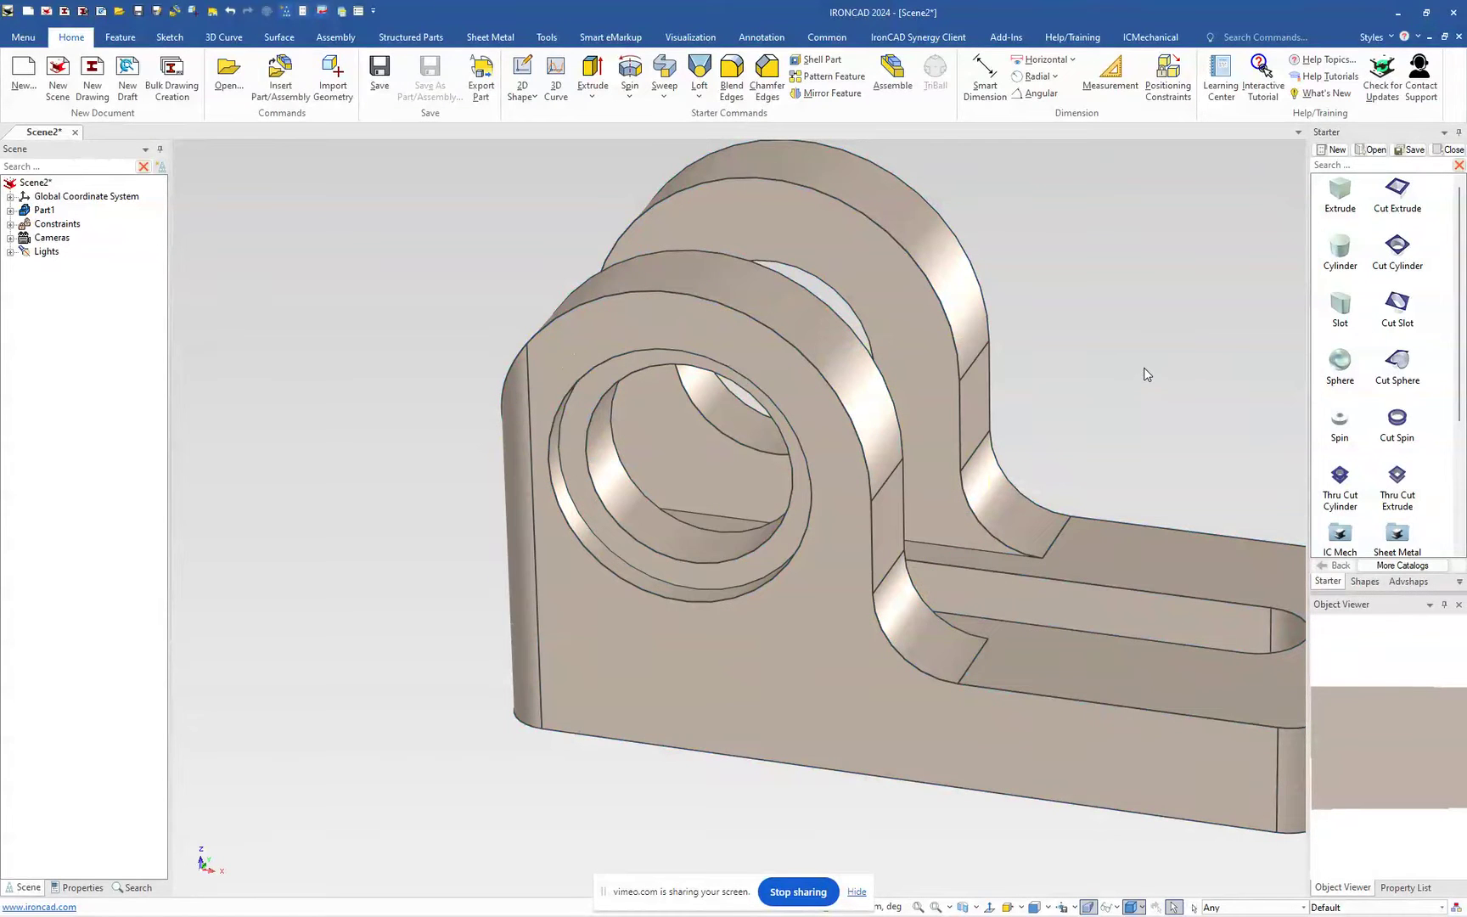
Step: Set the bracket's material mass density to 2700 kg/m³ in its part properties and accept the change
middle_click_drag(1100, 449, 908, 634)
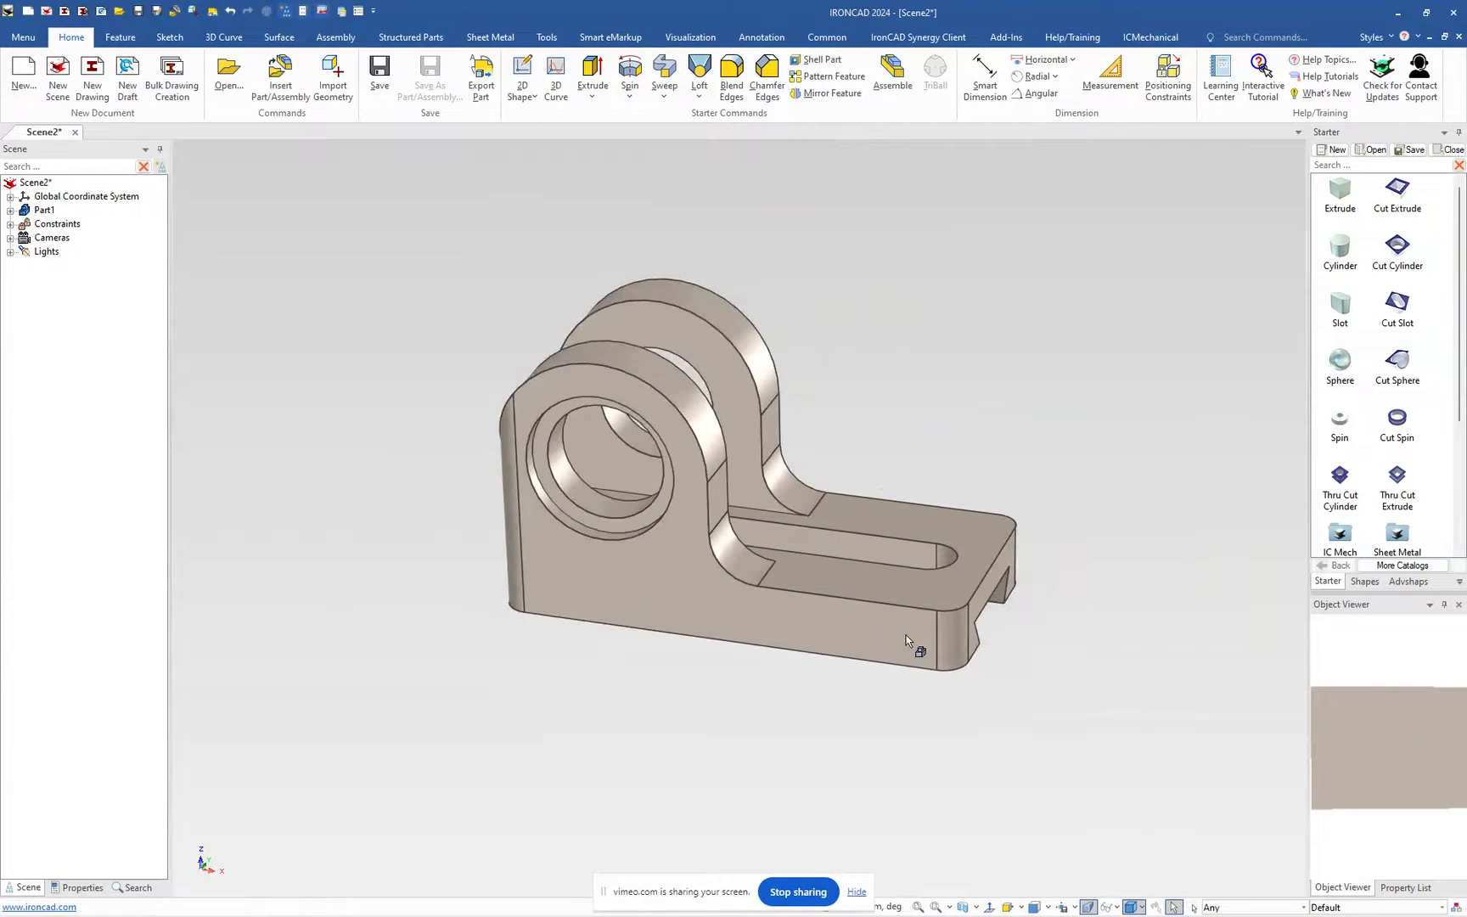
scroll(908, 634, "up", 2)
left_click(705, 520)
right_click(710, 521)
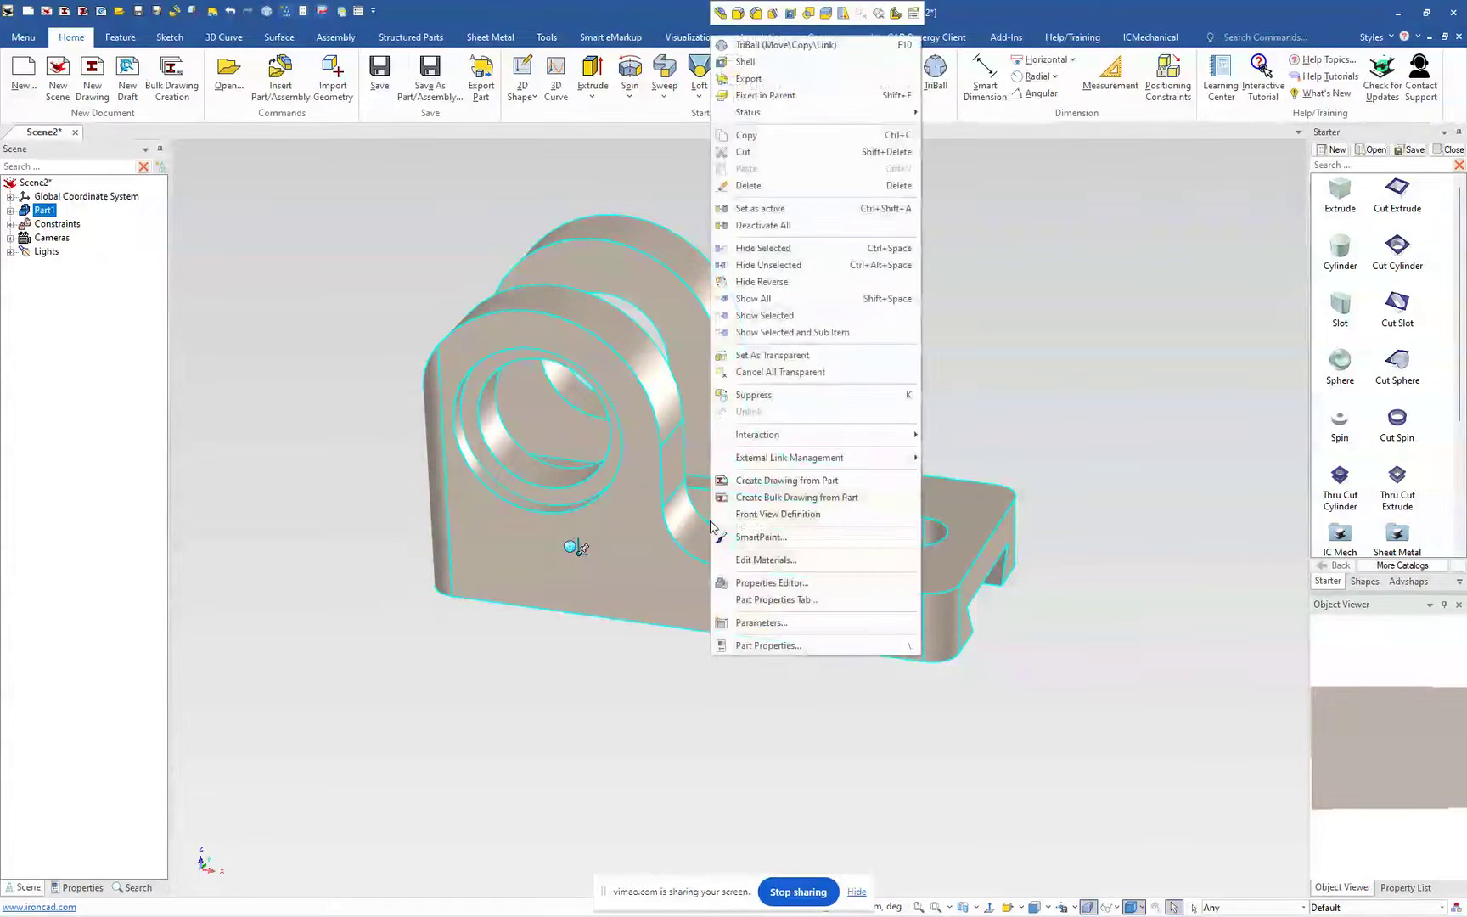
left_click(749, 646)
left_click(420, 316)
left_click_drag(631, 264, 537, 268)
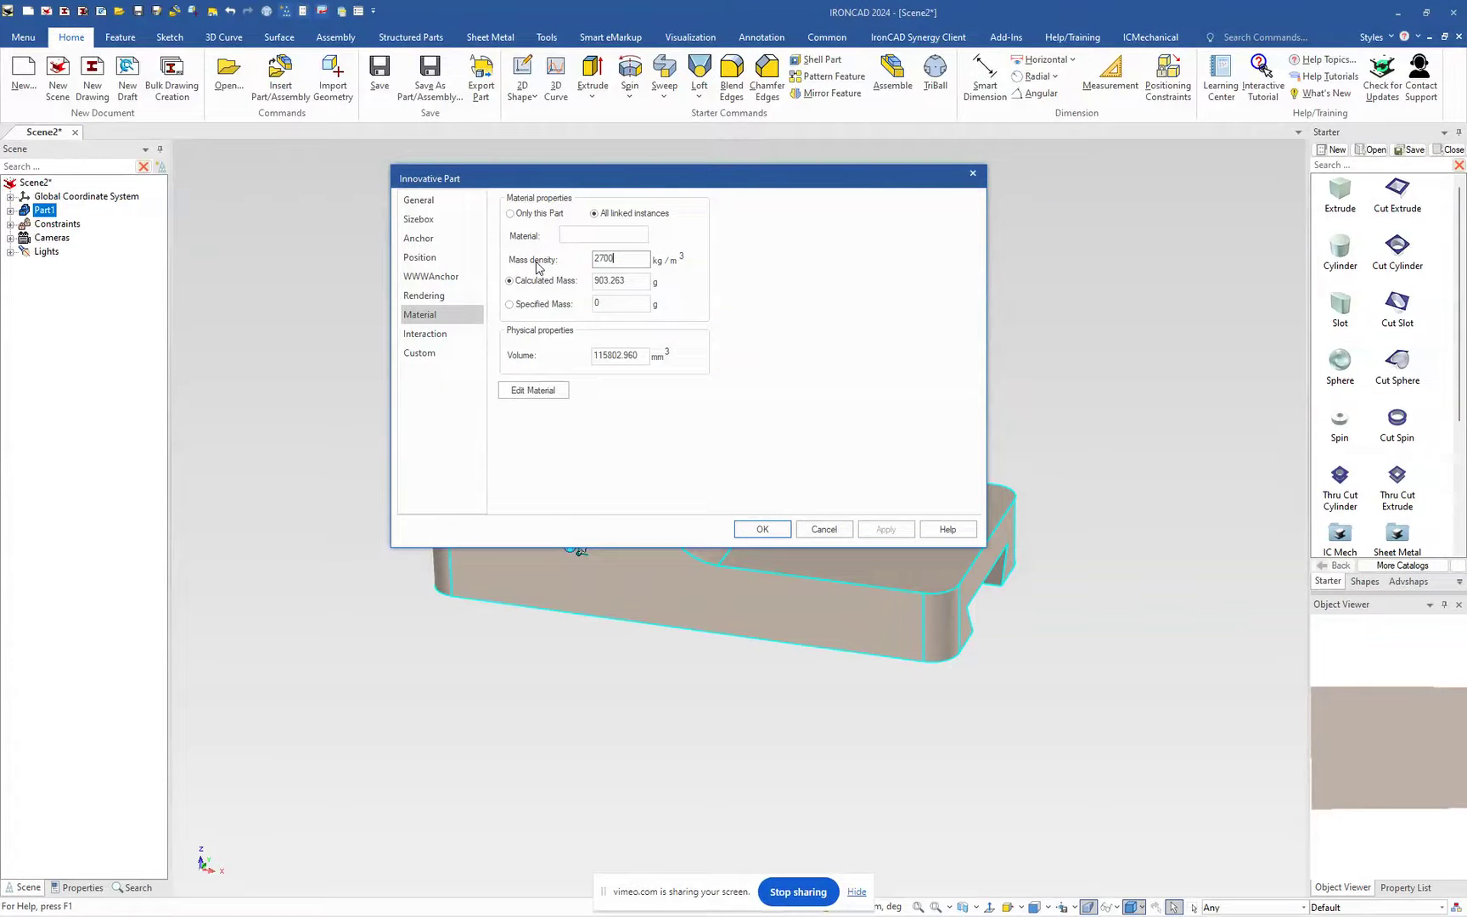
left_click(761, 529)
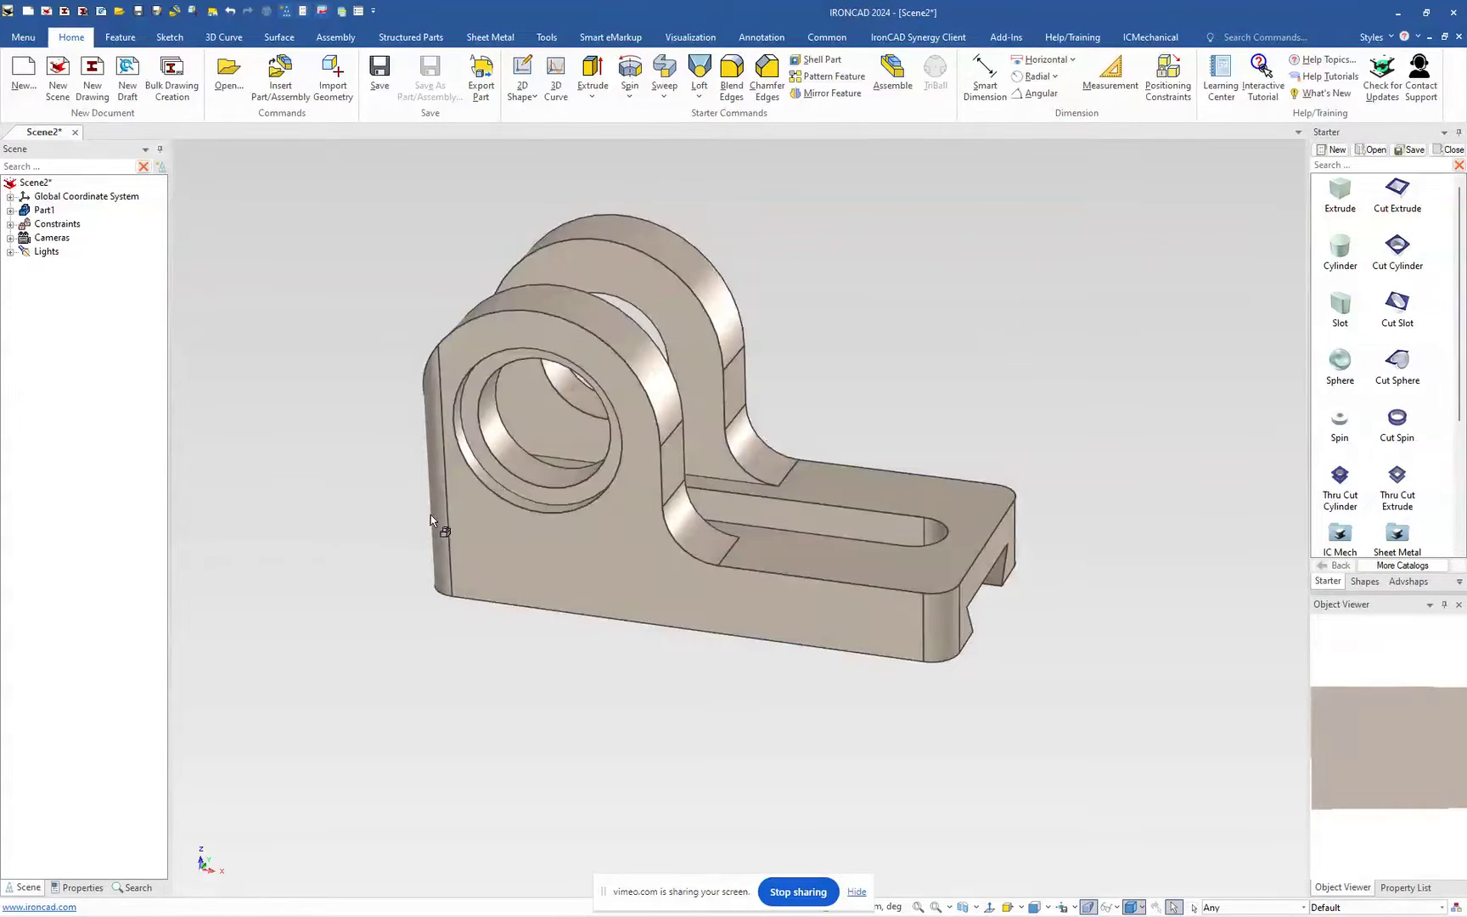
Step: Read the bracket's computed mass in grams from its properties, leaving the part deselected
left_click(106, 887)
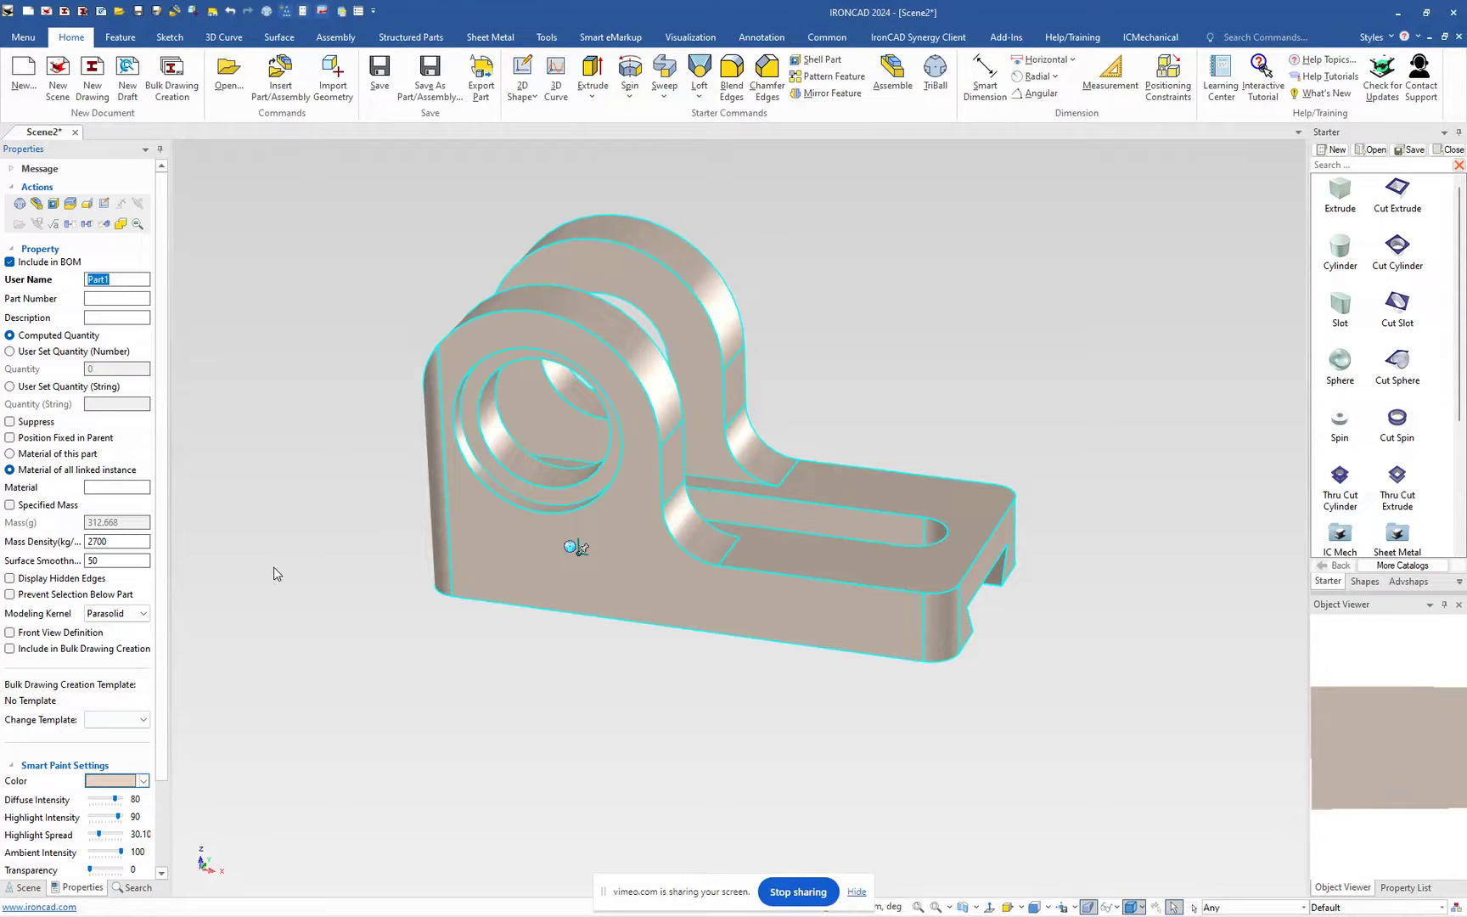
left_click(1032, 707)
scroll(862, 560, "up", 2)
scroll(576, 489, "down", 2)
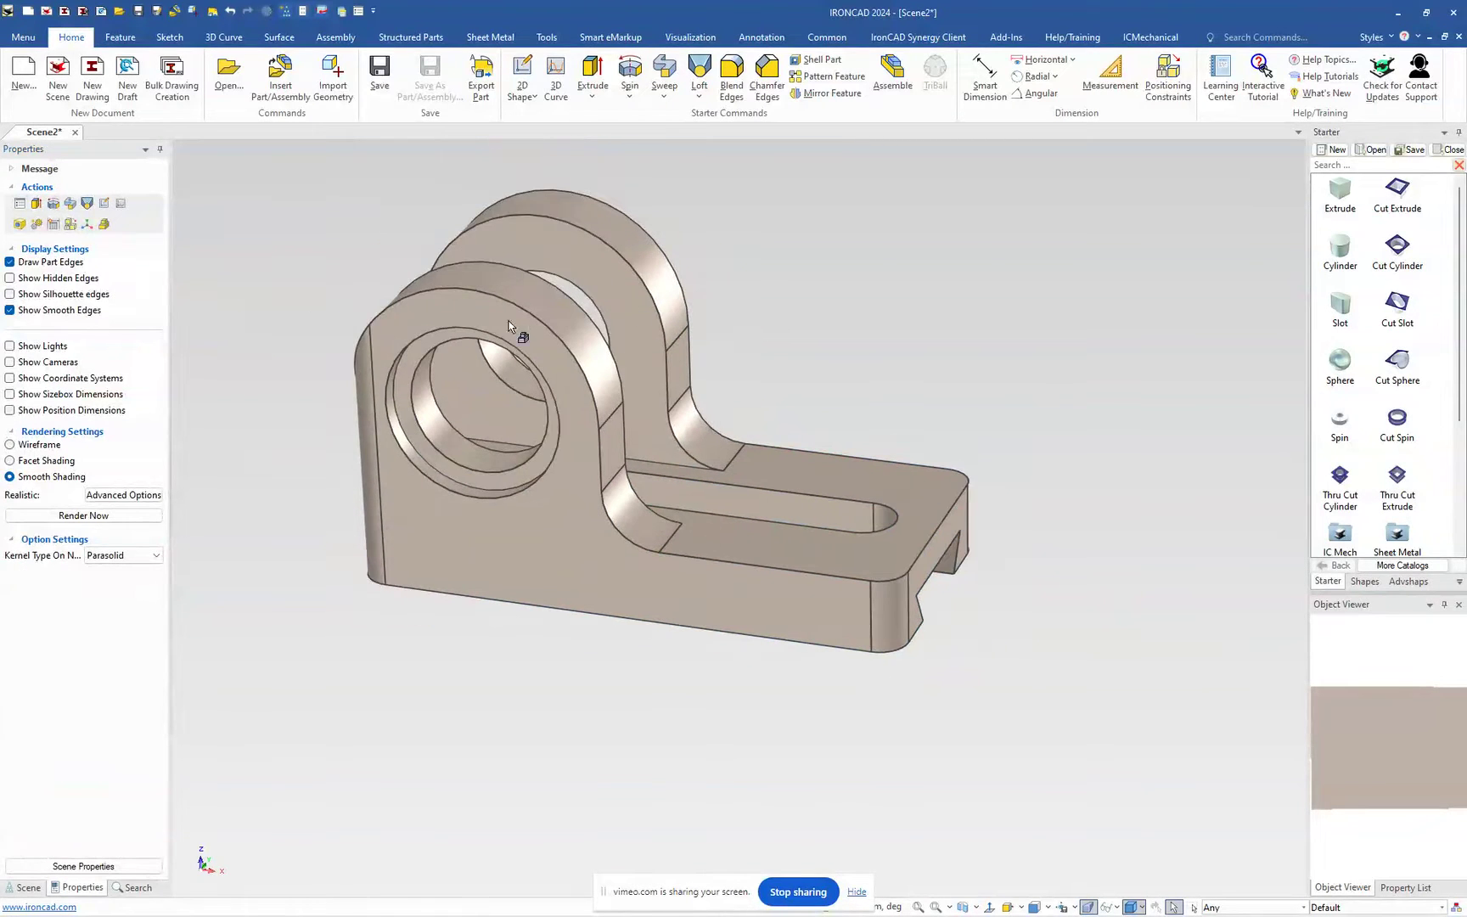
scroll(506, 419, "up", 2)
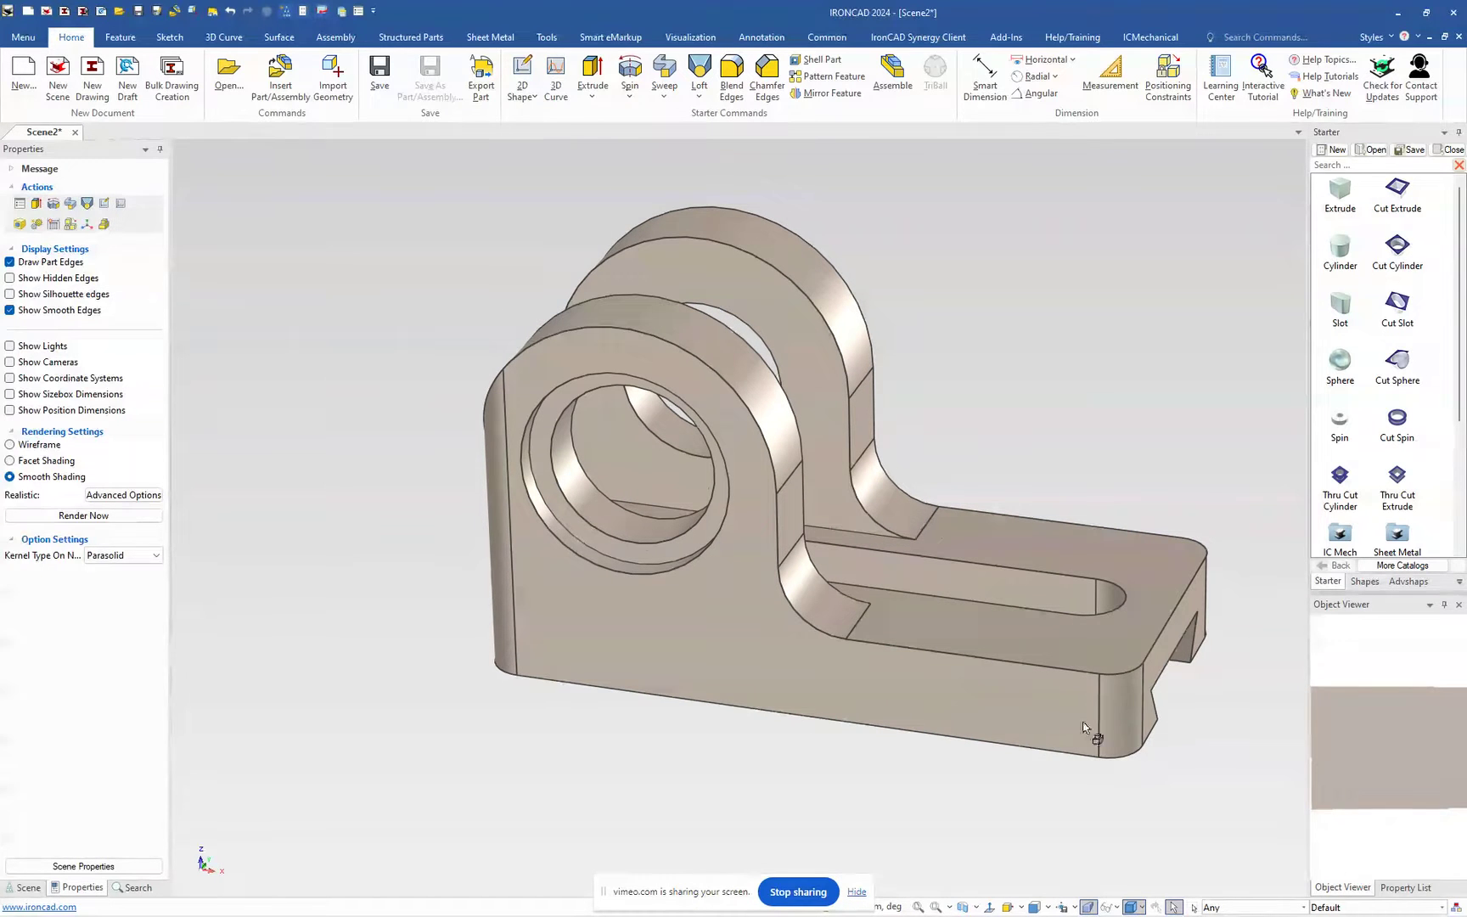
scroll(1095, 737, "up", 2)
scroll(878, 500, "down", 1)
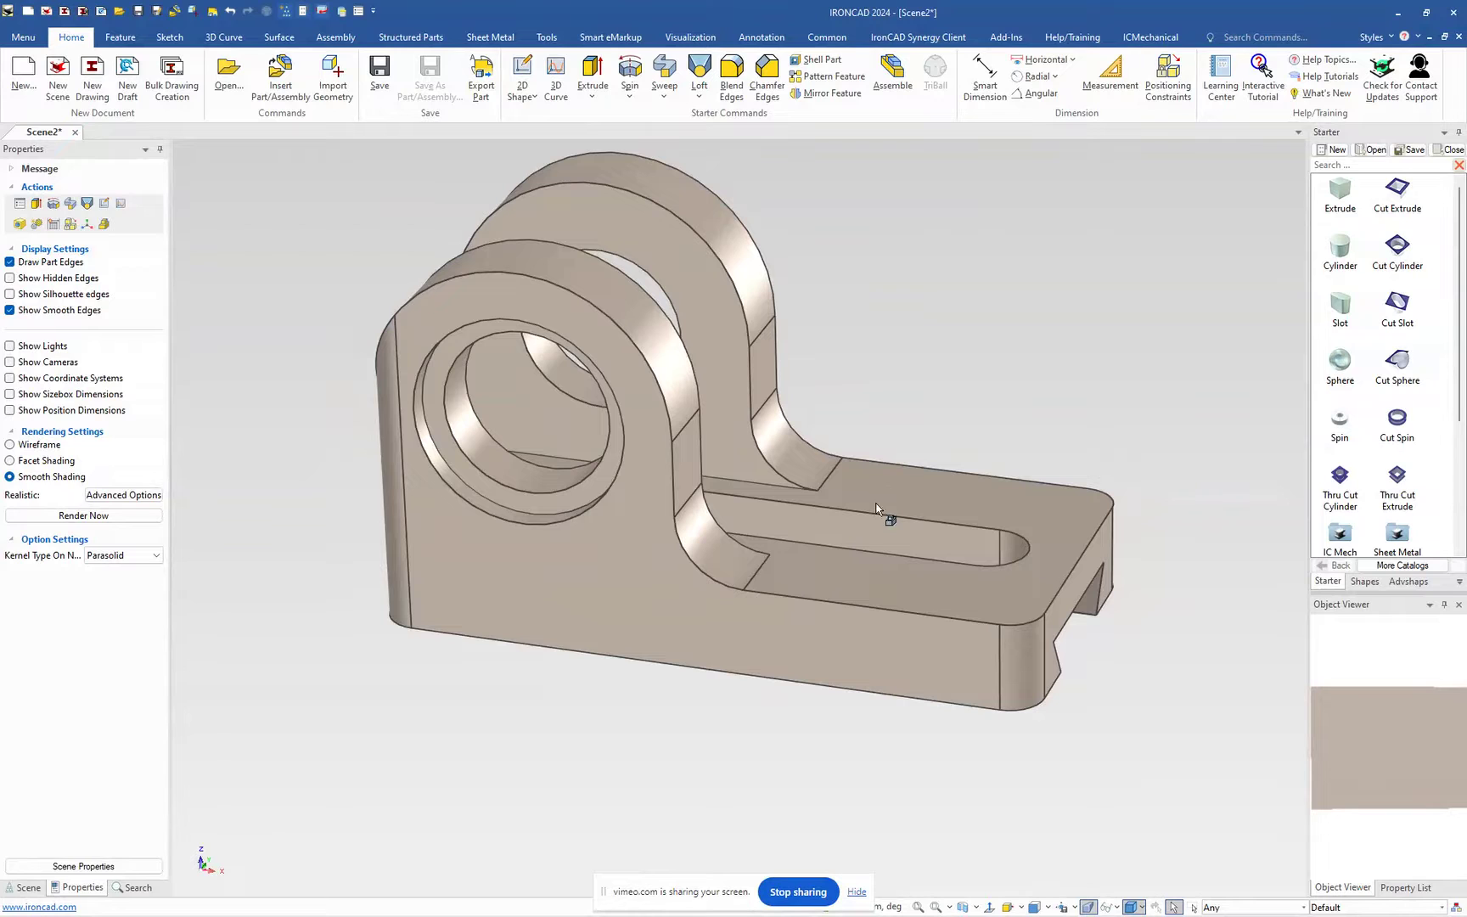